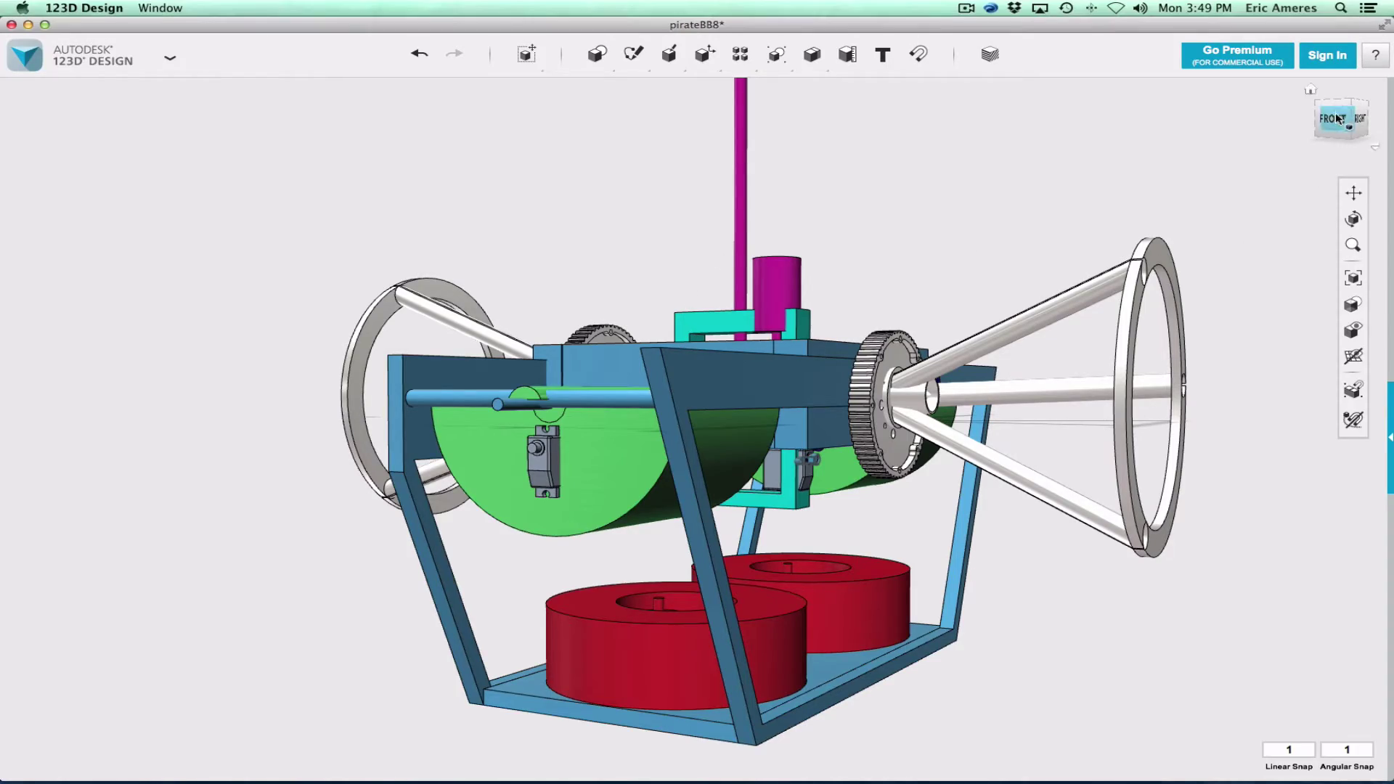
Orbit the BB-8 drive chassis to an angled front view of the gears, drum and wheel cones
mouse_move(1340, 120)
mouse_down()
mouse_move(1290, 153)
mouse_move(1284, 178)
mouse_move(1292, 123)
mouse_move(1360, 121)
mouse_up()
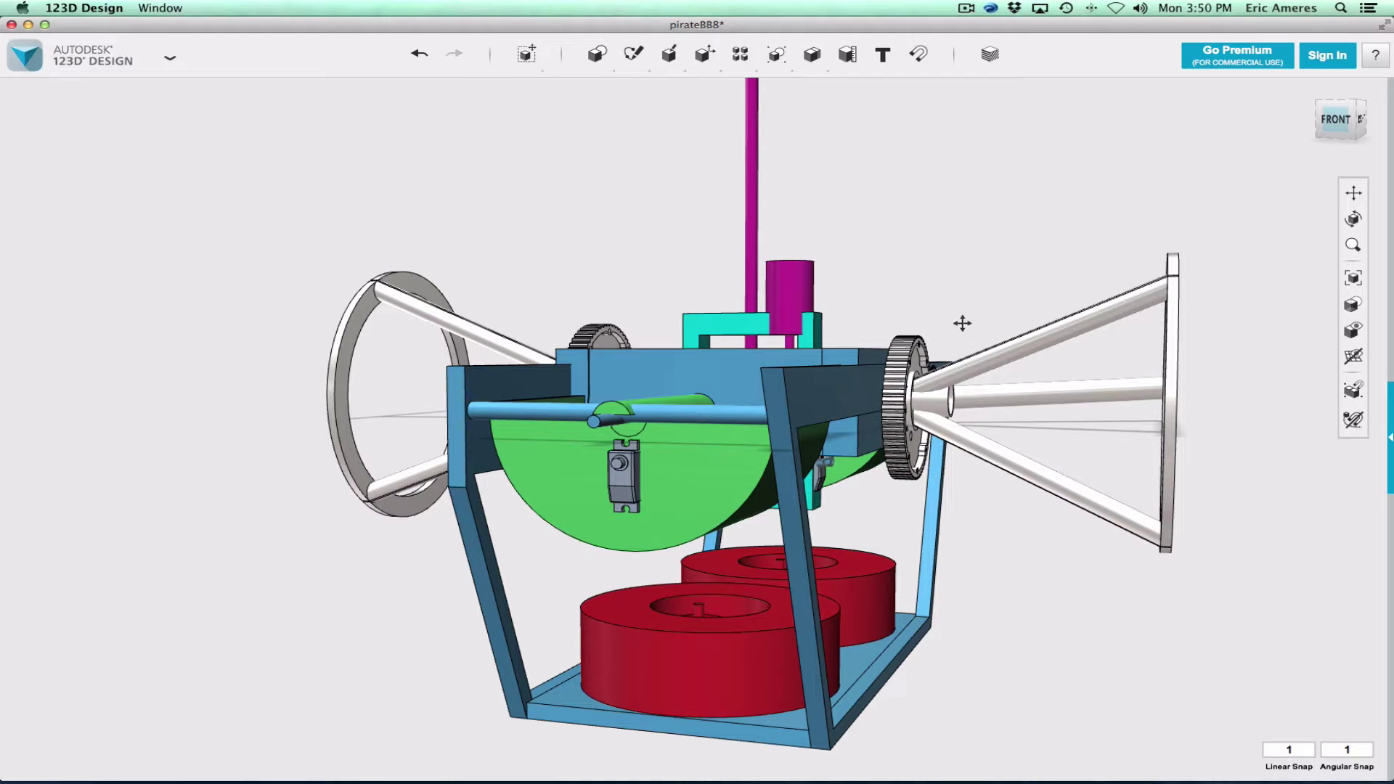
Show the chassis straight-on from the front, zoomed out to fit the mast, weights and both wheel cones
click(1351, 128)
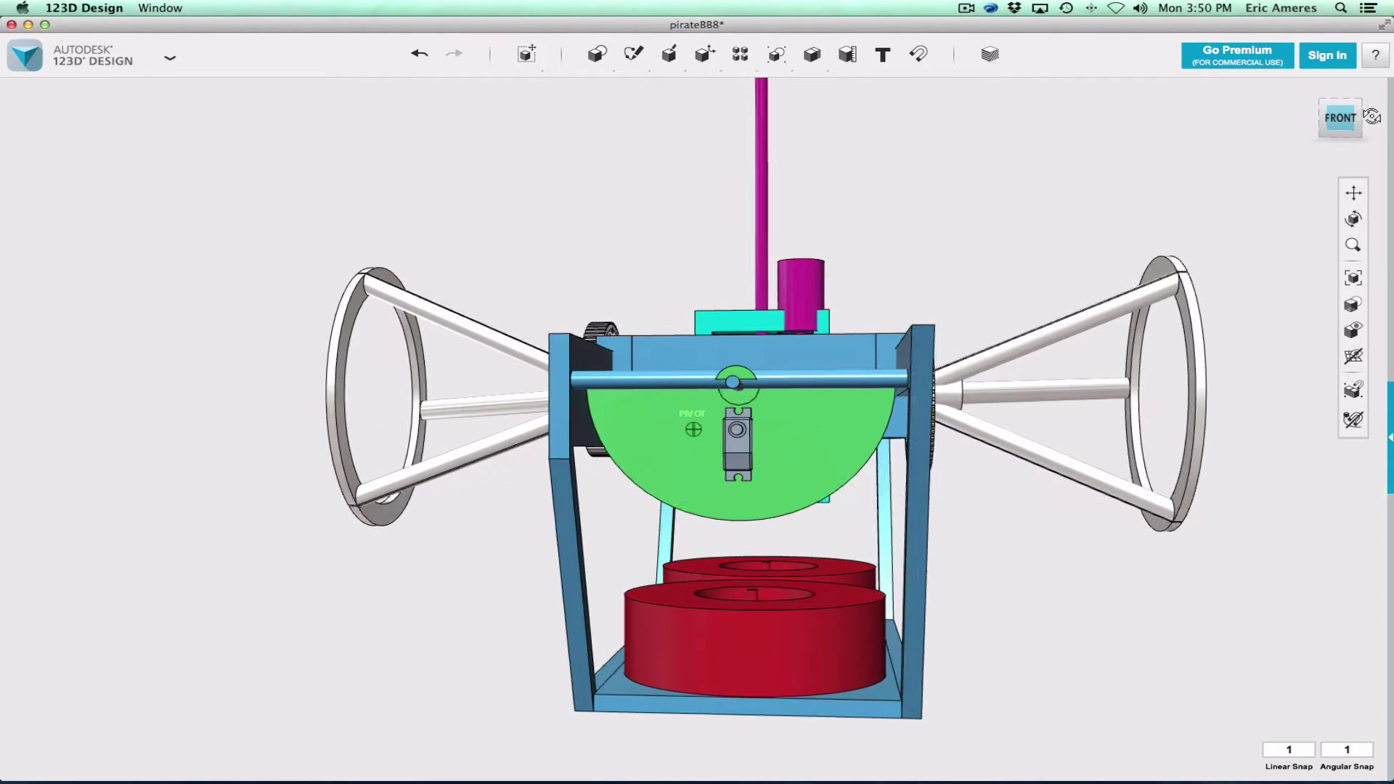
click(1340, 118)
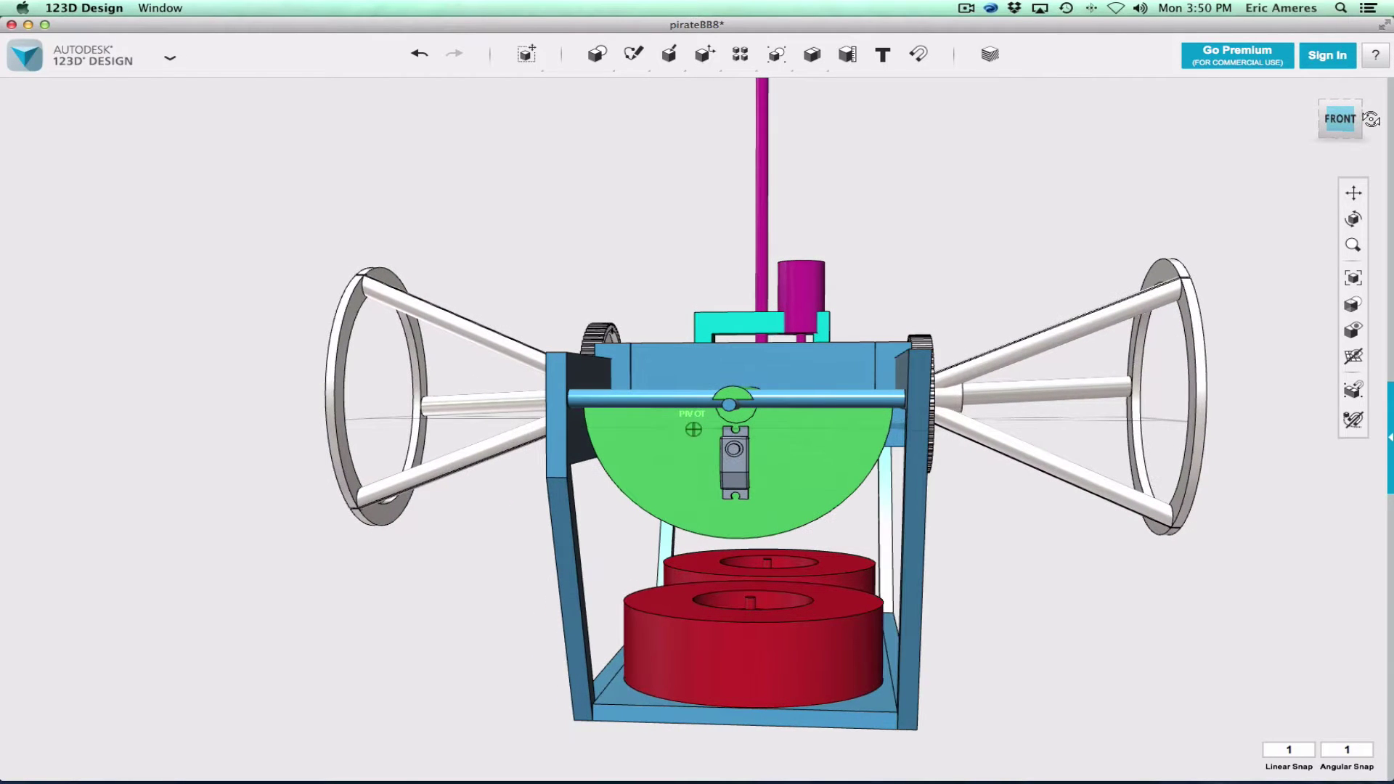
scroll(751, 373, down, 2)
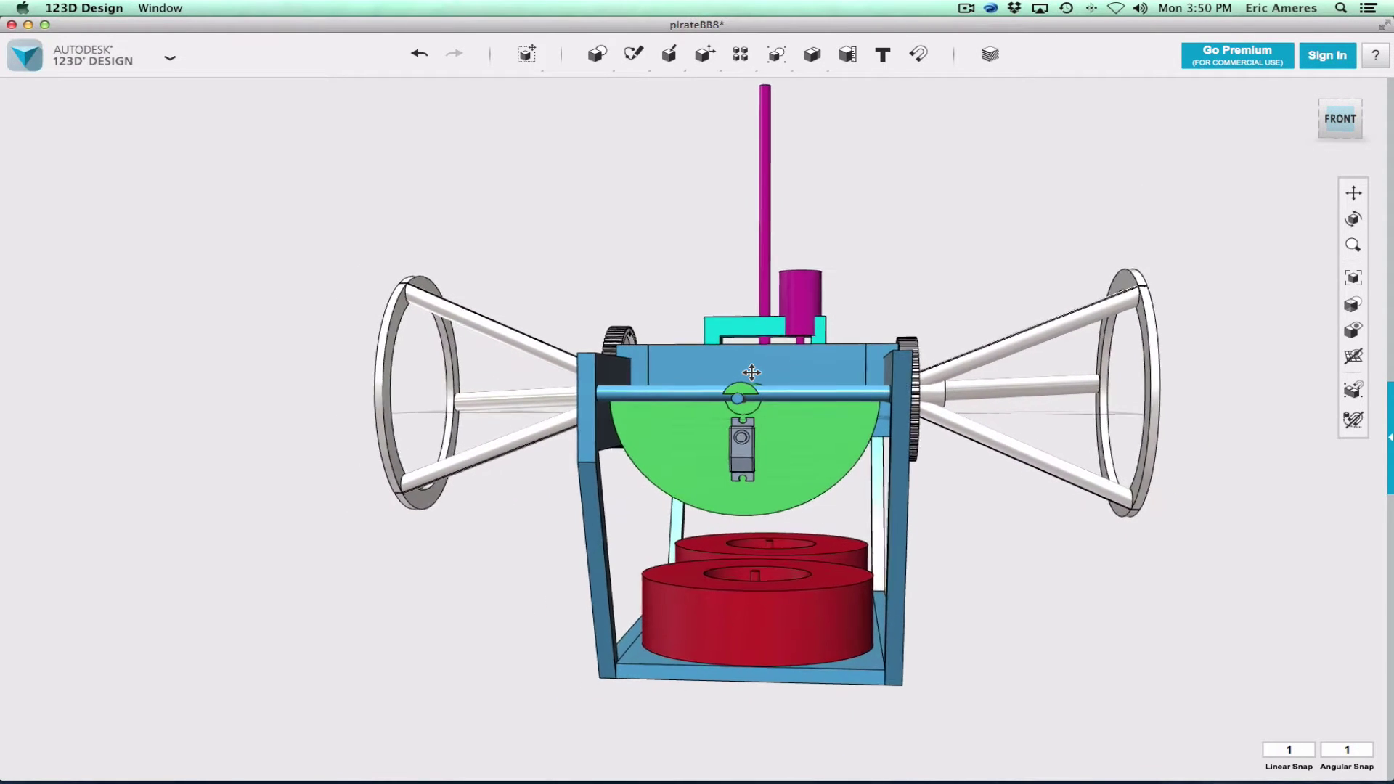
scroll(751, 373, up, 3)
scroll(749, 375, down, 2)
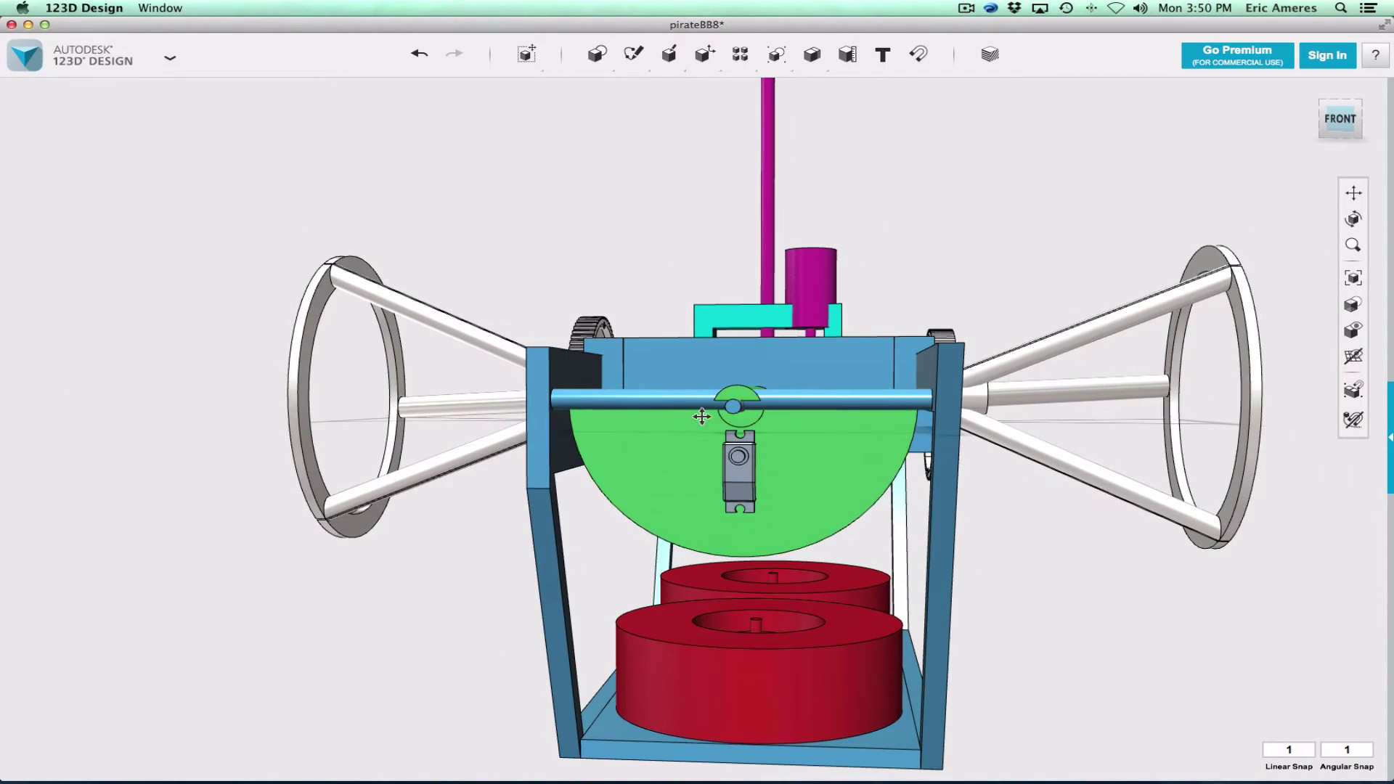
drag(1335, 133, 1299, 131)
click(1329, 121)
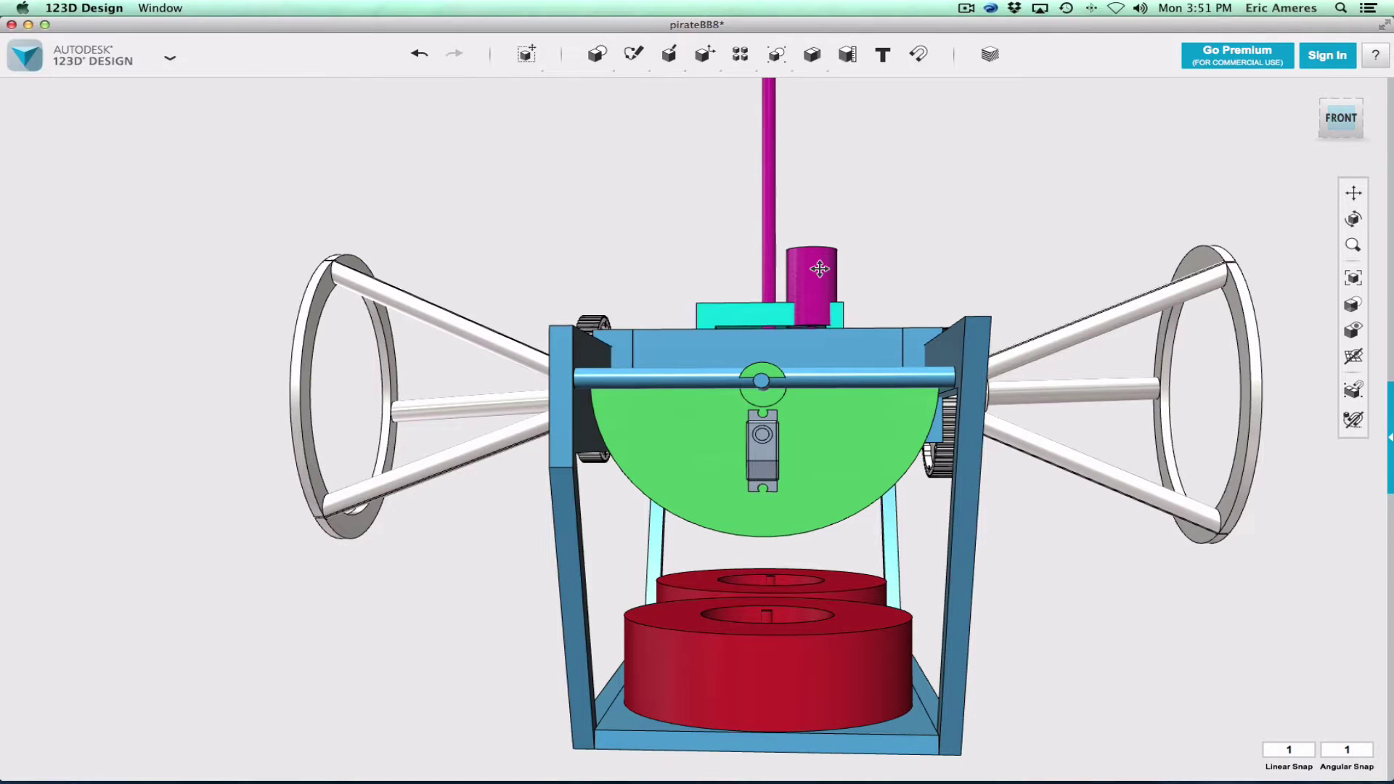
scroll(832, 341, down, 3)
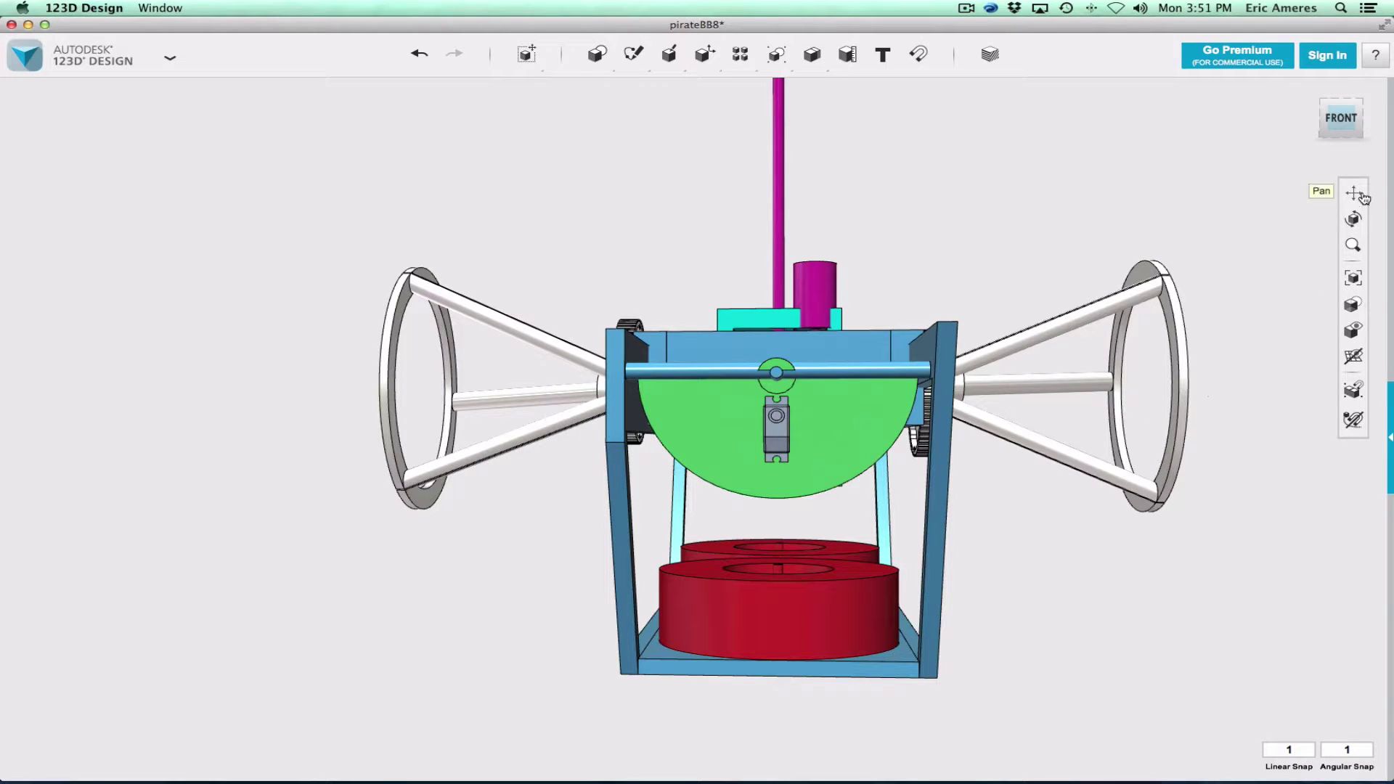
Orbit to a top-front view looking down on the central gimbal and green rollers
drag(1343, 127, 1253, 266)
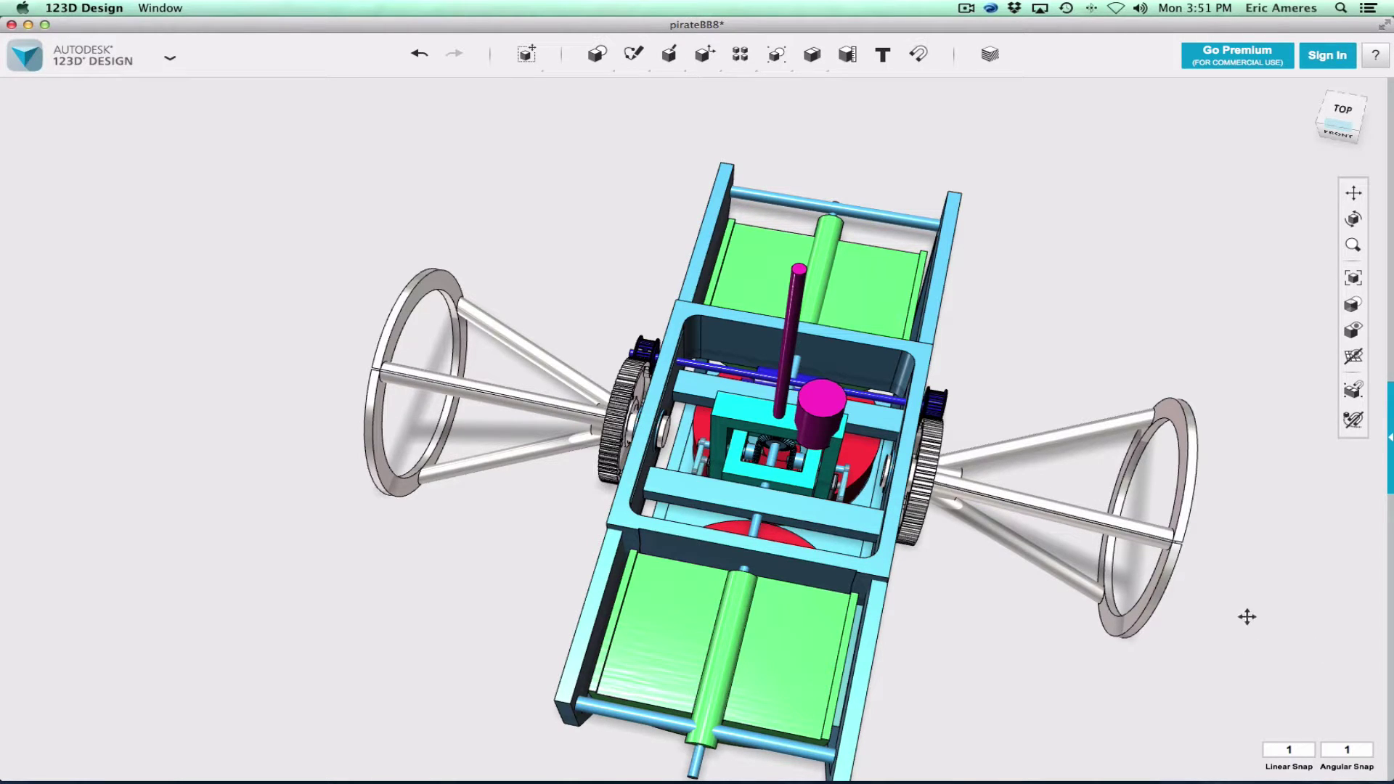
mouse_move(1352, 330)
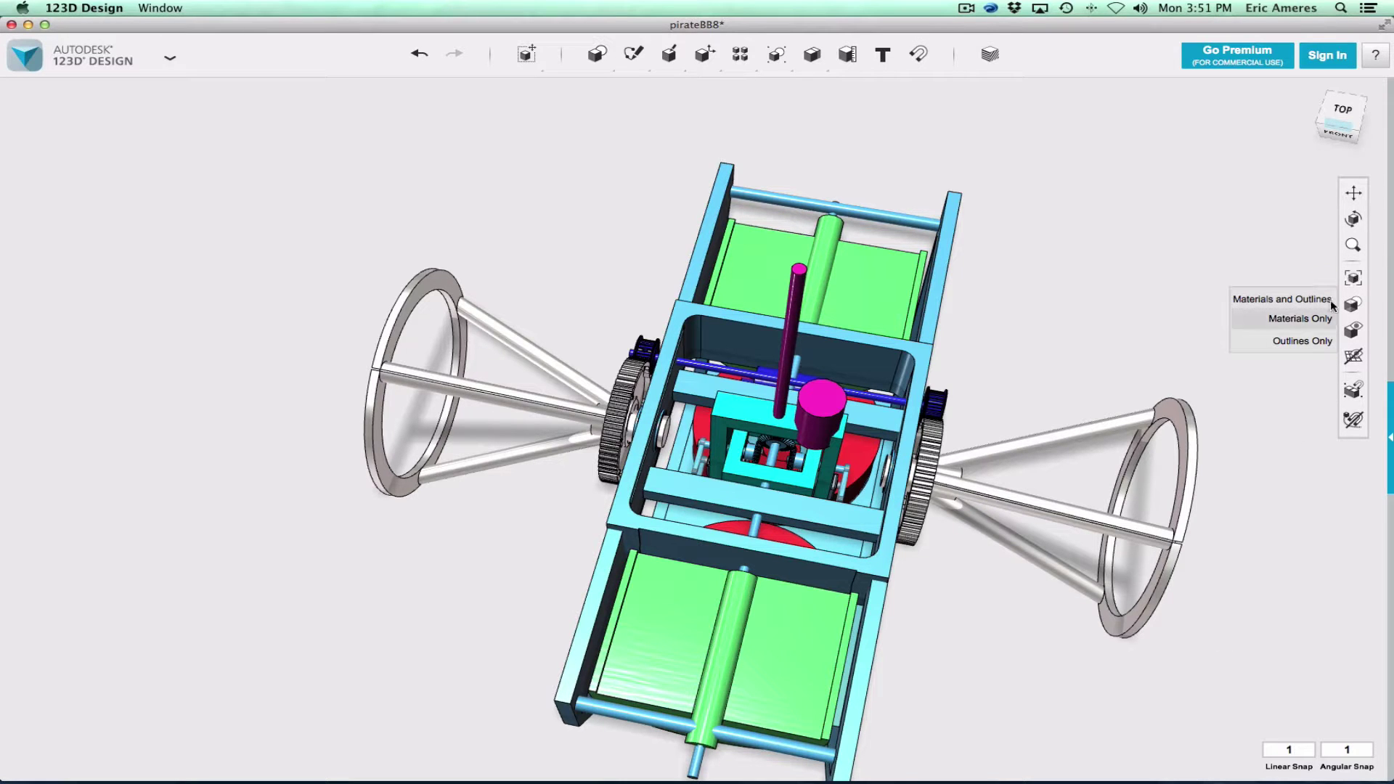
click(1351, 139)
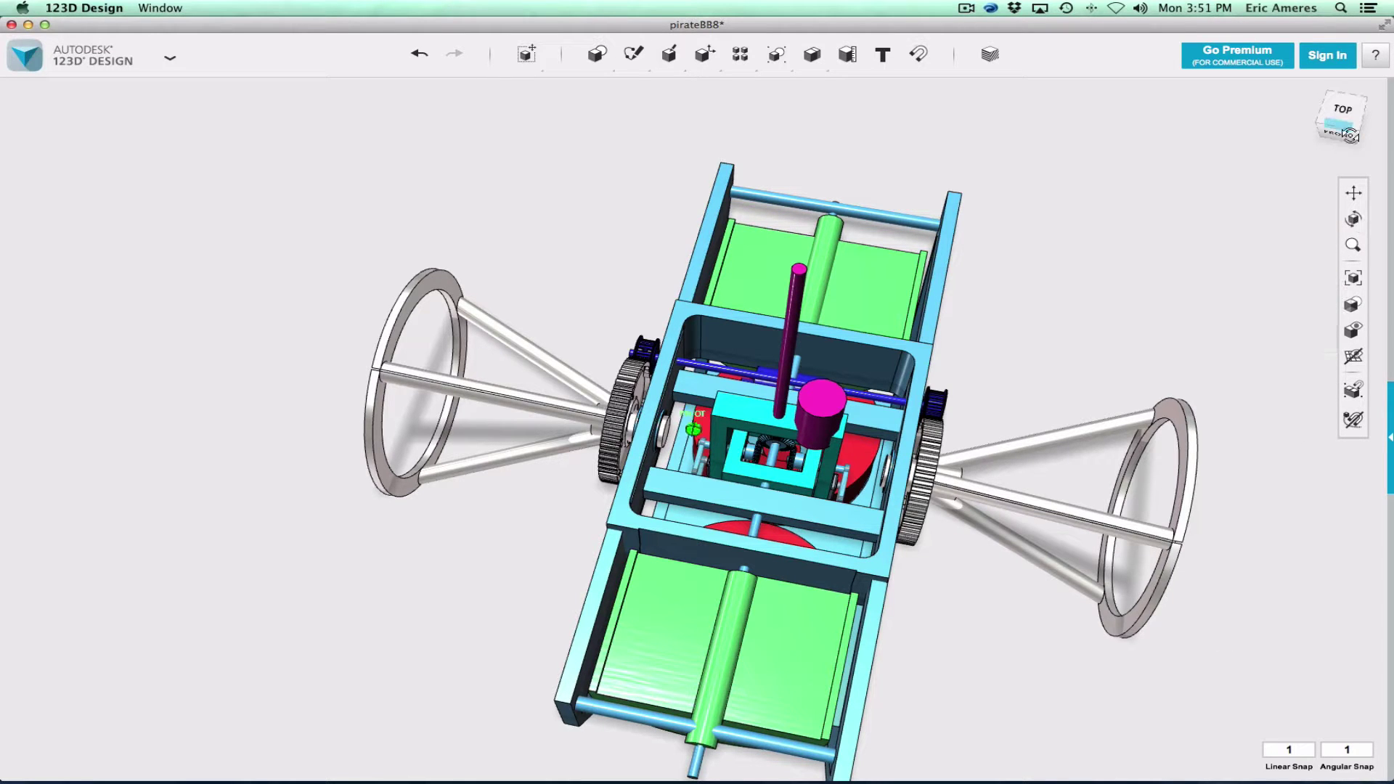
click(1332, 116)
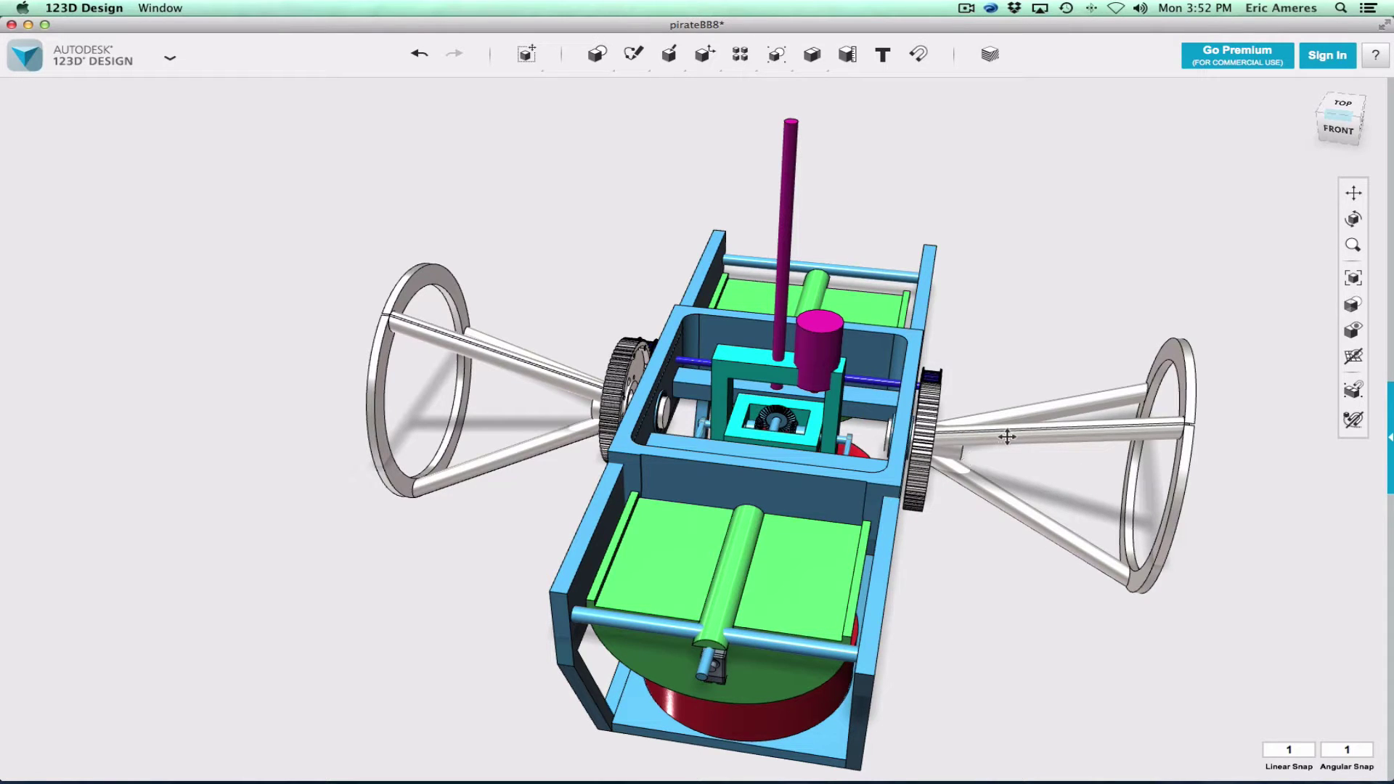
Move the right wheel-and-strut assembly 40 mm outward, away from the chassis frame
click(1054, 437)
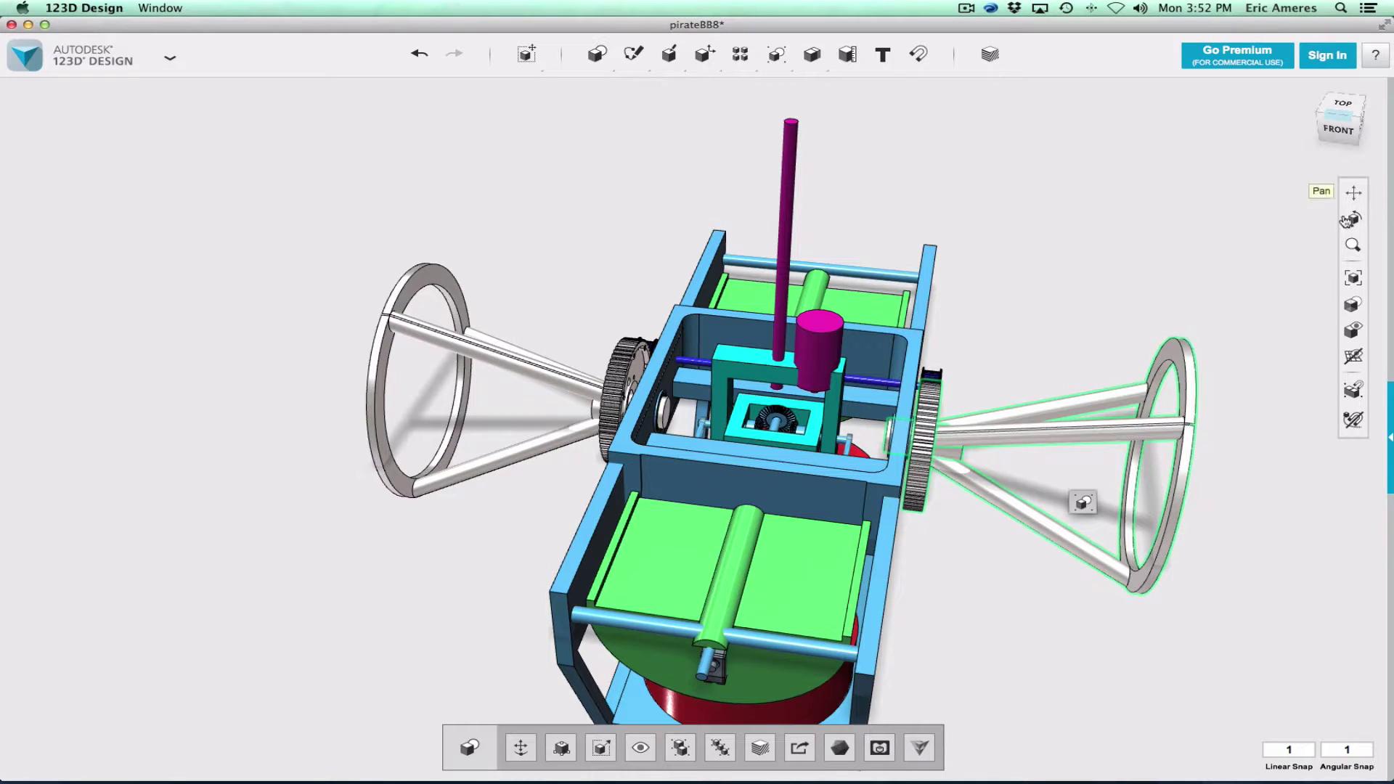
click(521, 747)
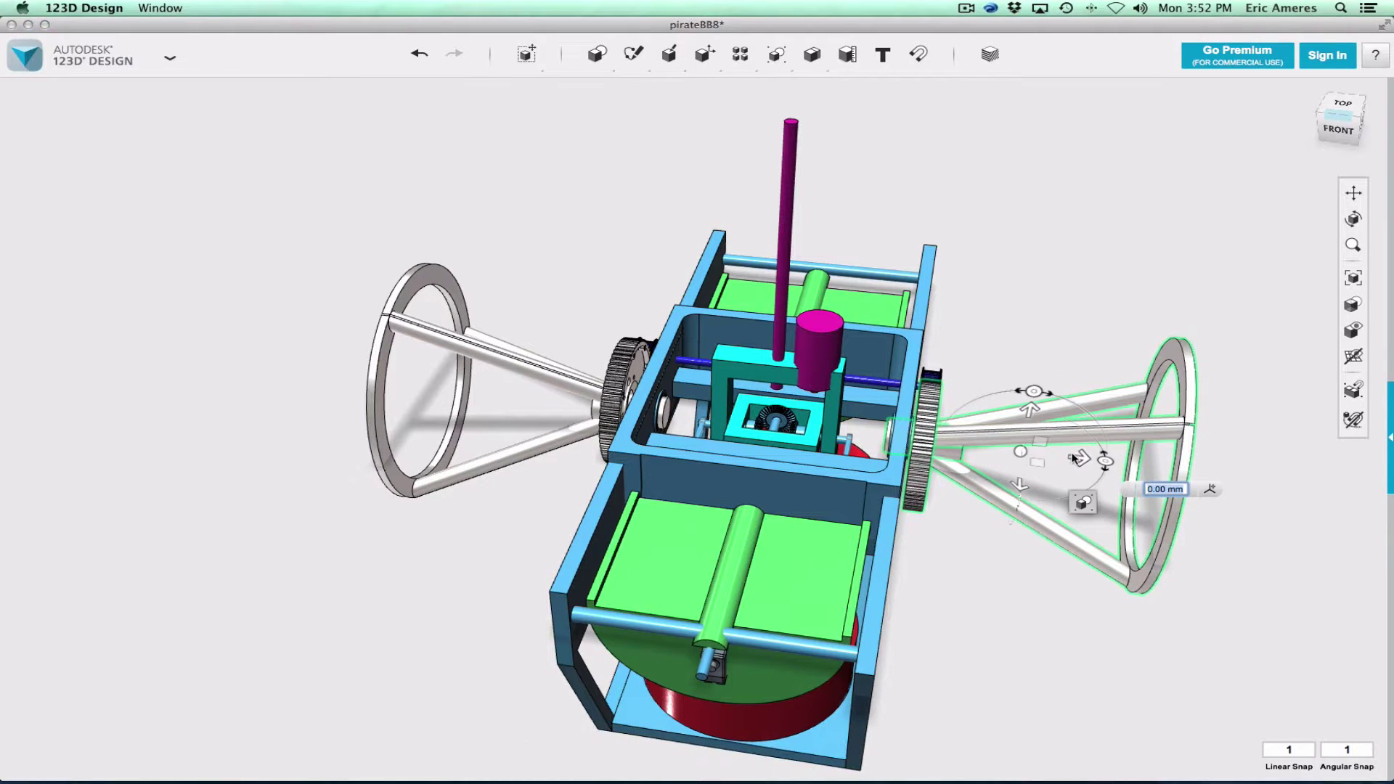
drag(1079, 459, 1137, 465)
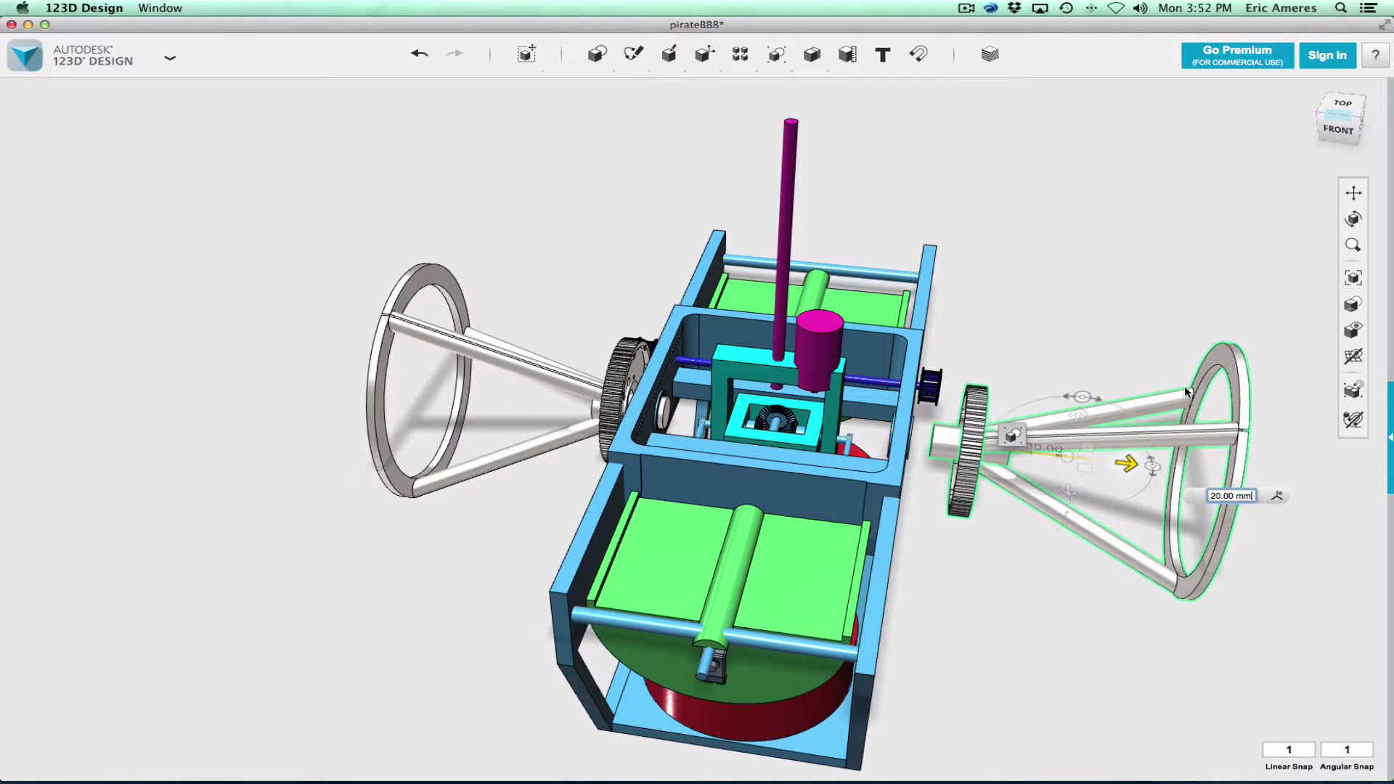
text(40)
key(Return)
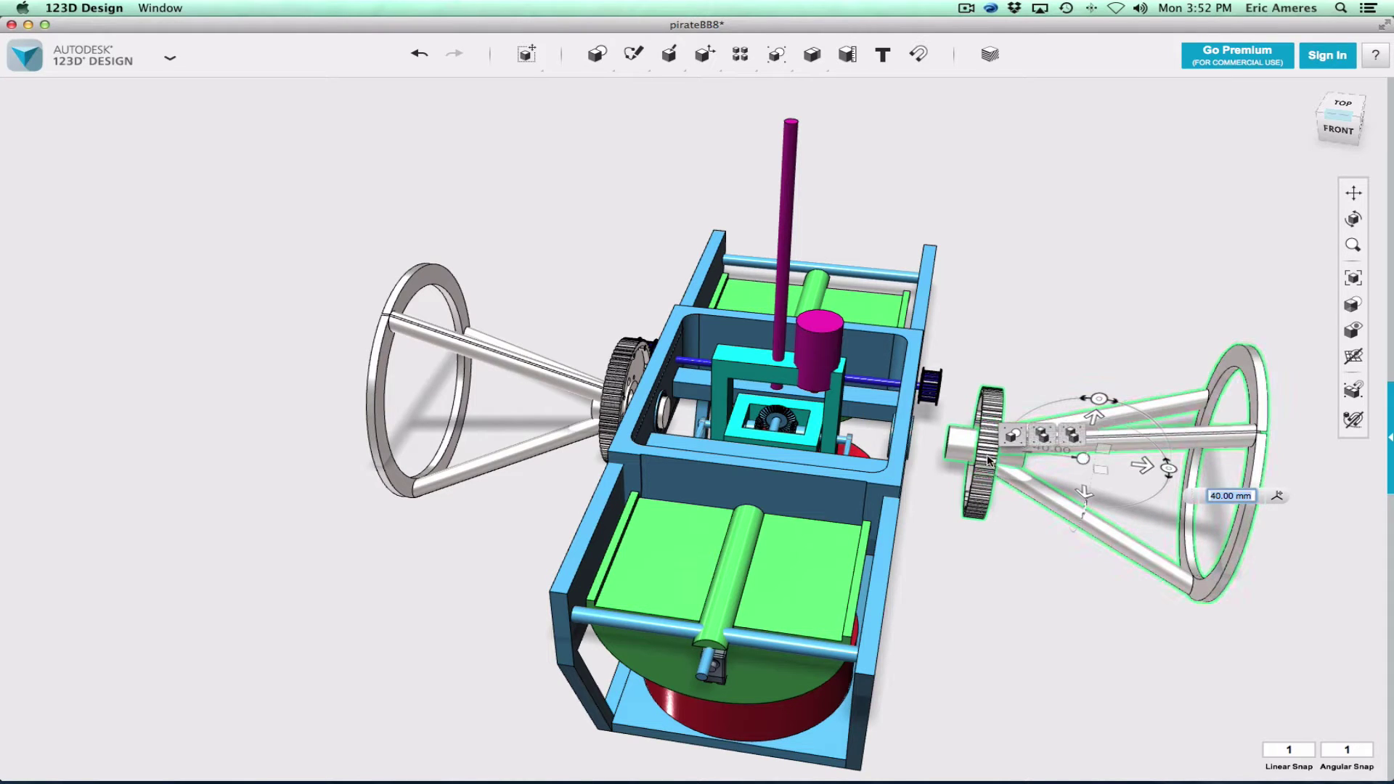
click(1208, 358)
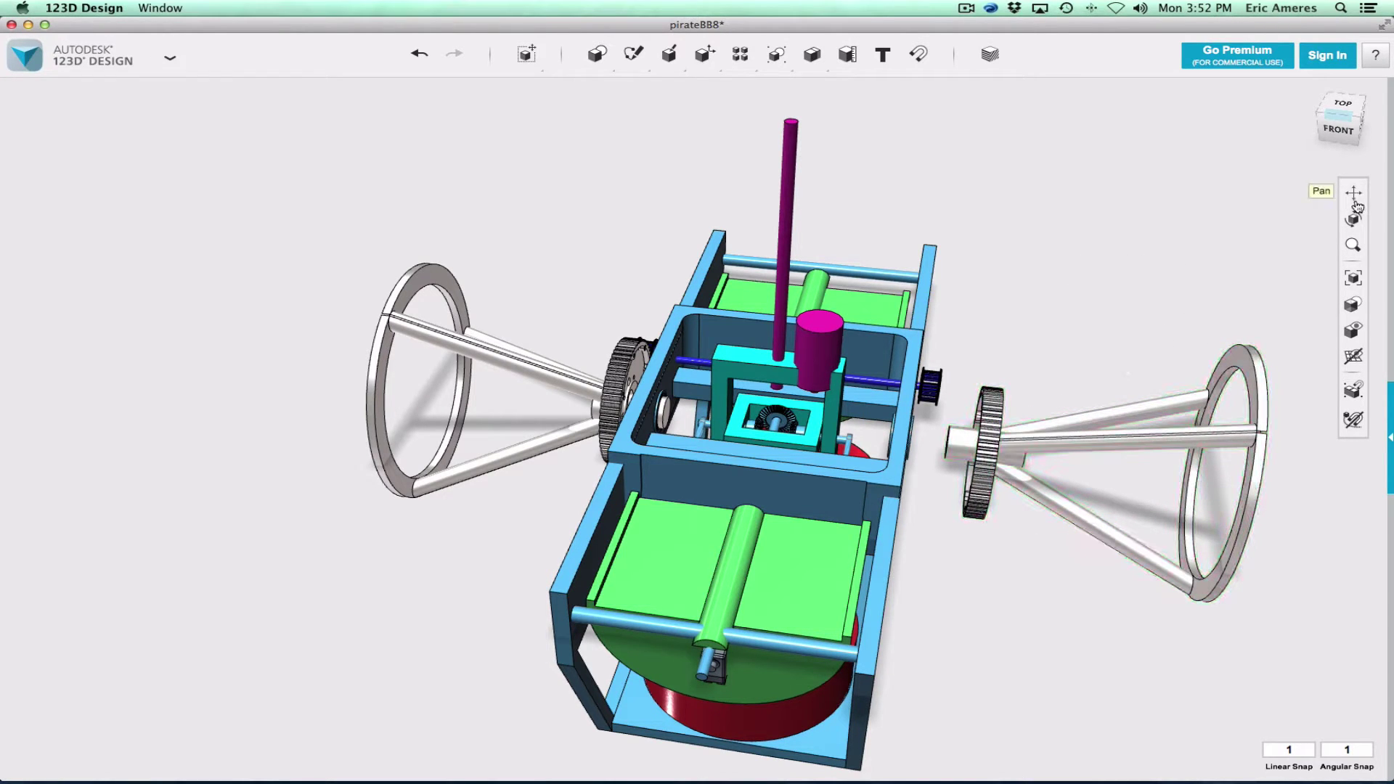
click(1361, 116)
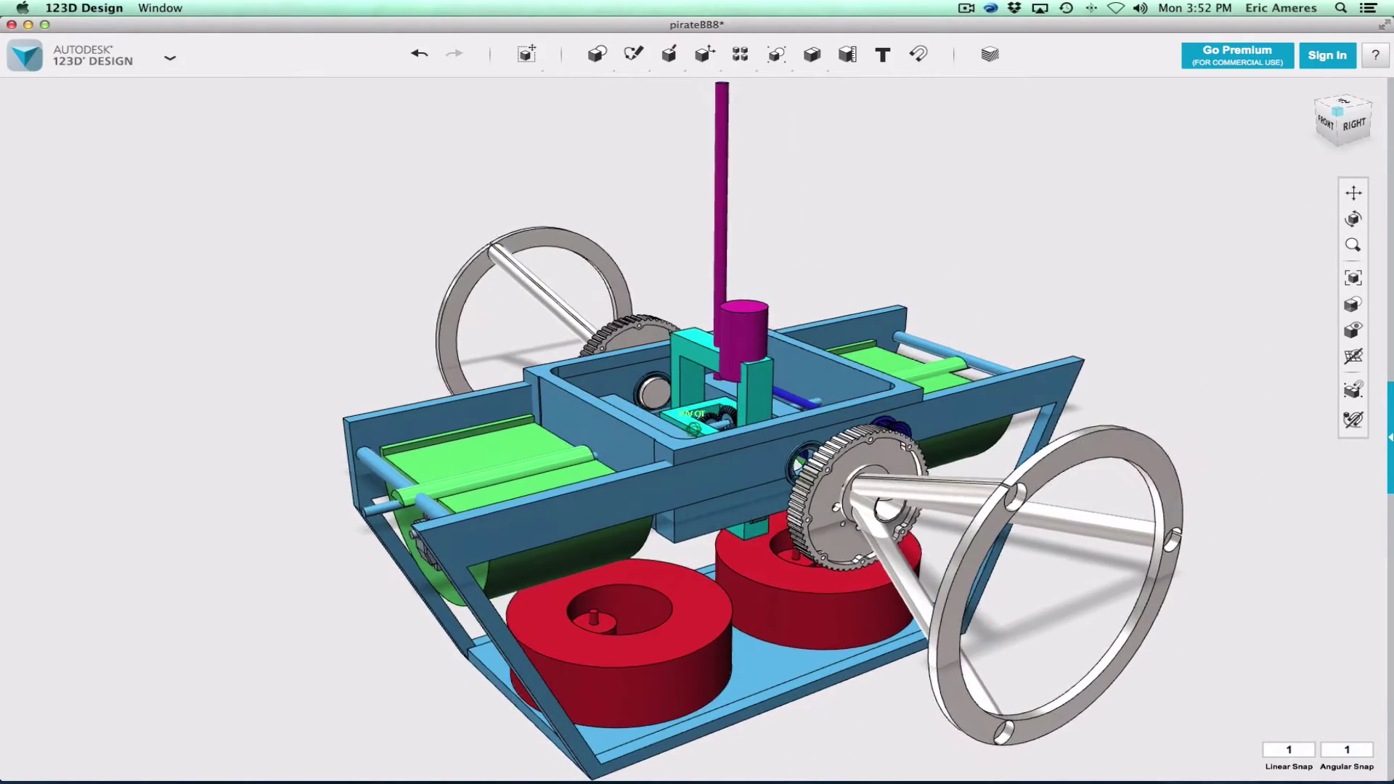
Zoom in on the exposed axle bore beside the right gear, then zoom back out slightly
scroll(818, 458, up, 10)
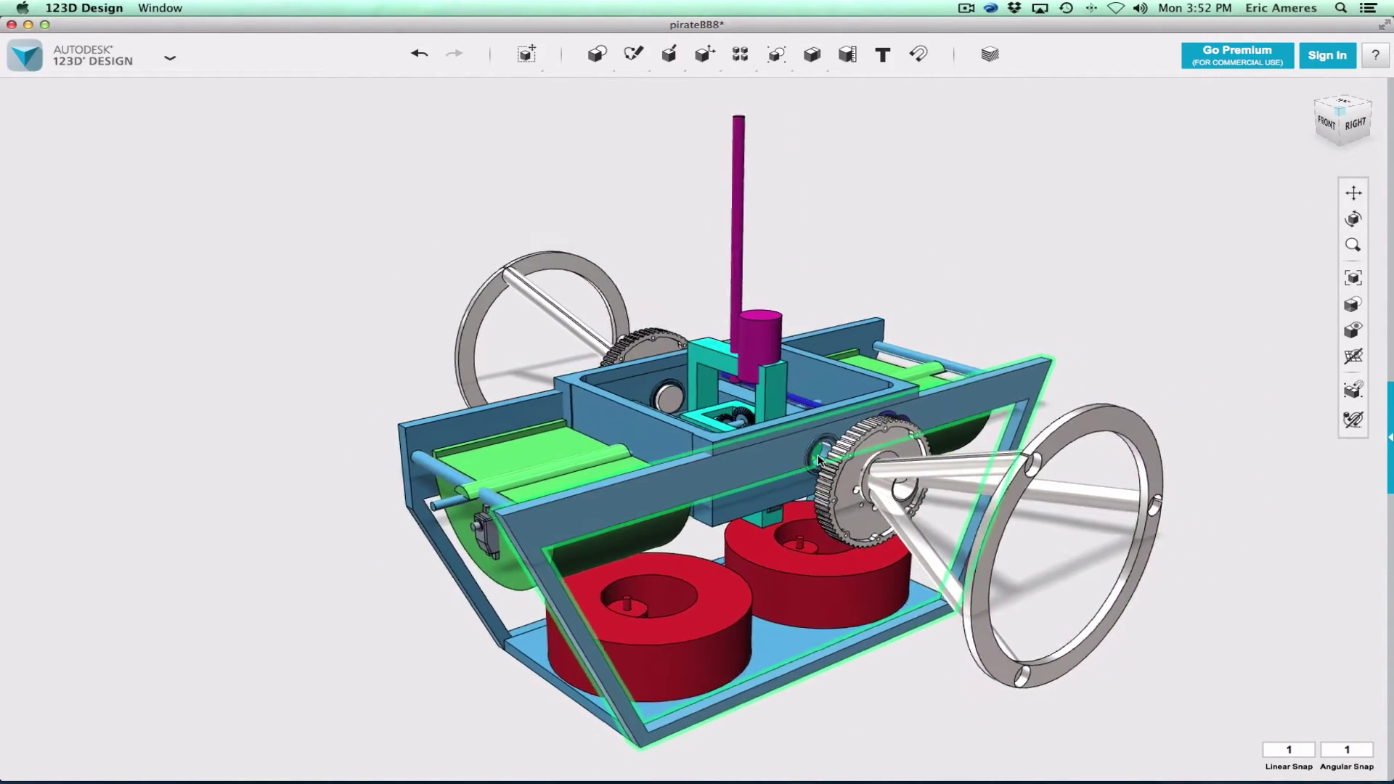
scroll(818, 455, up, 5)
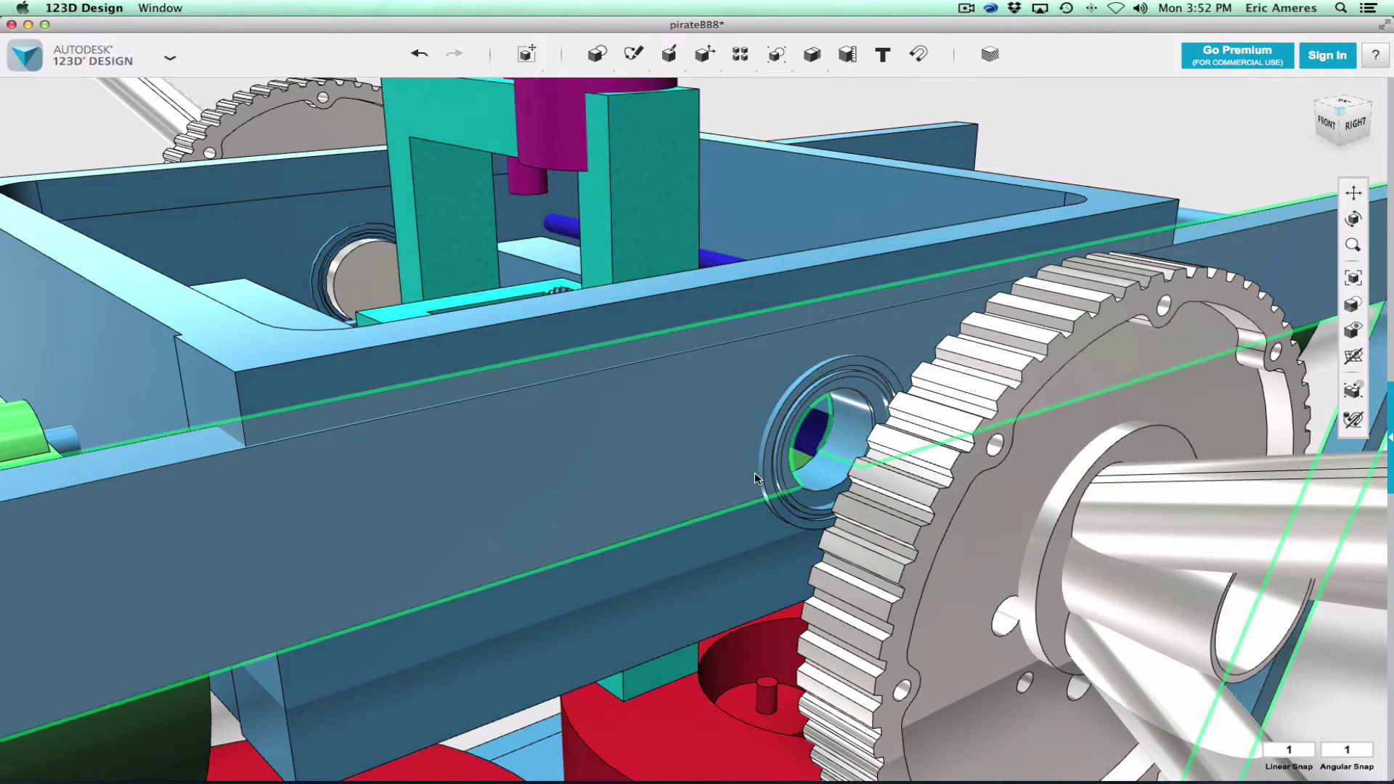
scroll(829, 450, down, 5)
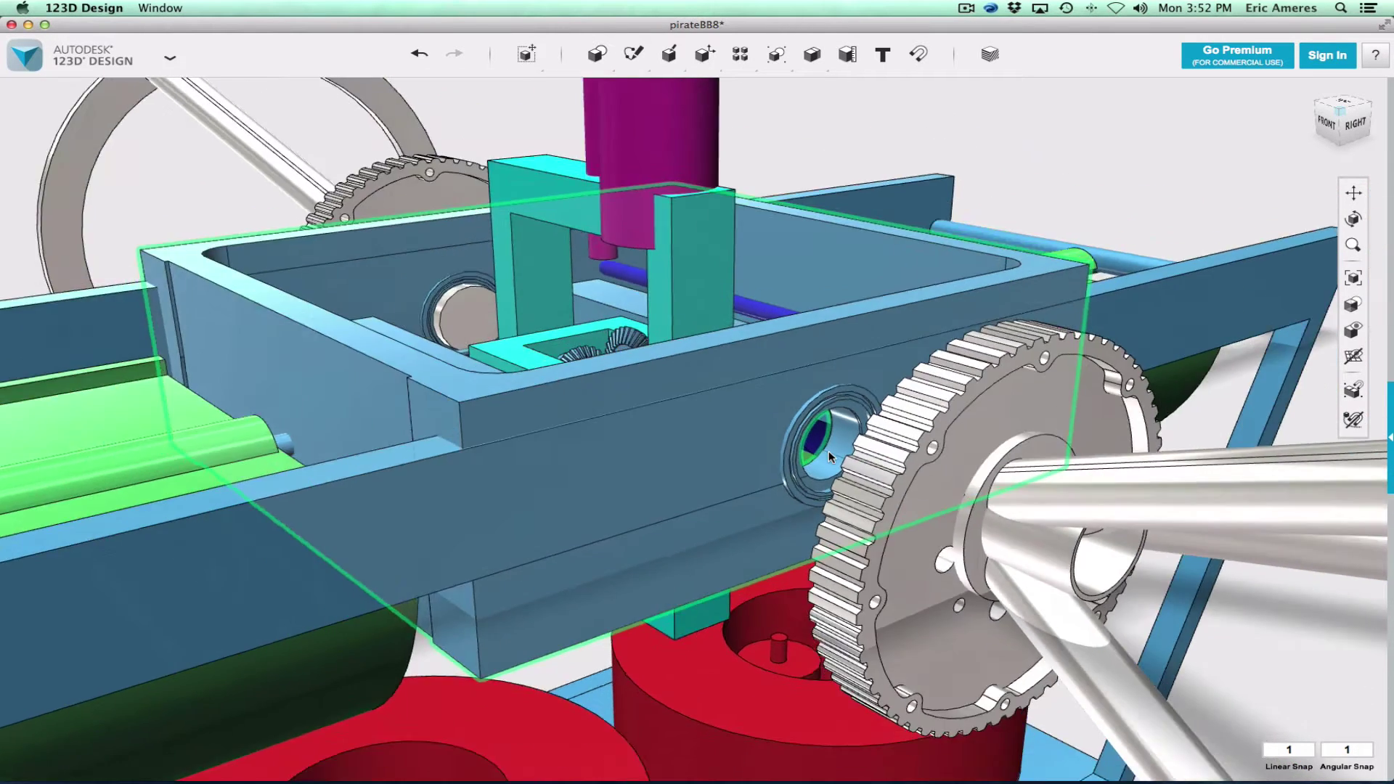
scroll(832, 467, down, 5)
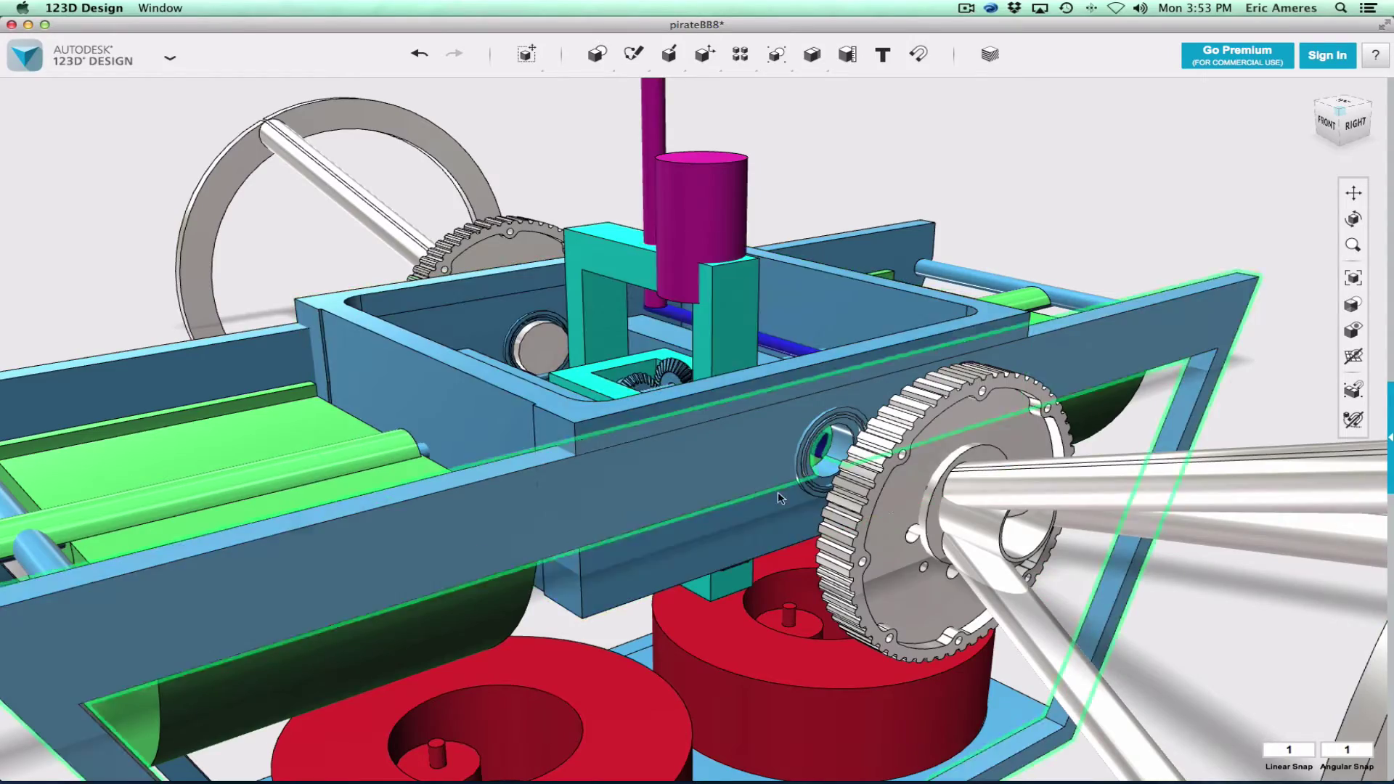
Go from the right side view to a high front-right angle over the gimbal's bevel gears, zoomed out
drag(1309, 87, 1322, 109)
click(1352, 119)
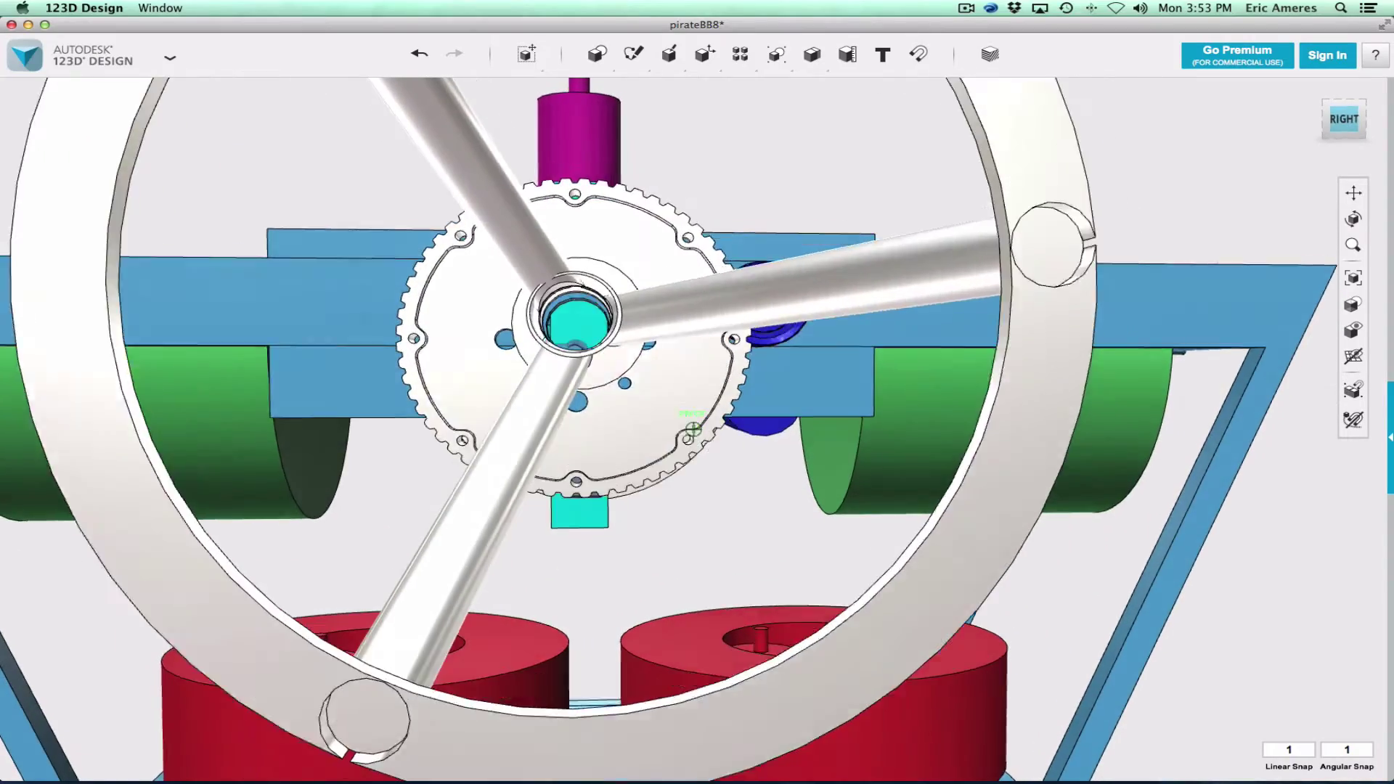
mouse_move(693, 428)
right_down()
mouse_move(624, 472)
mouse_move(592, 519)
right_up()
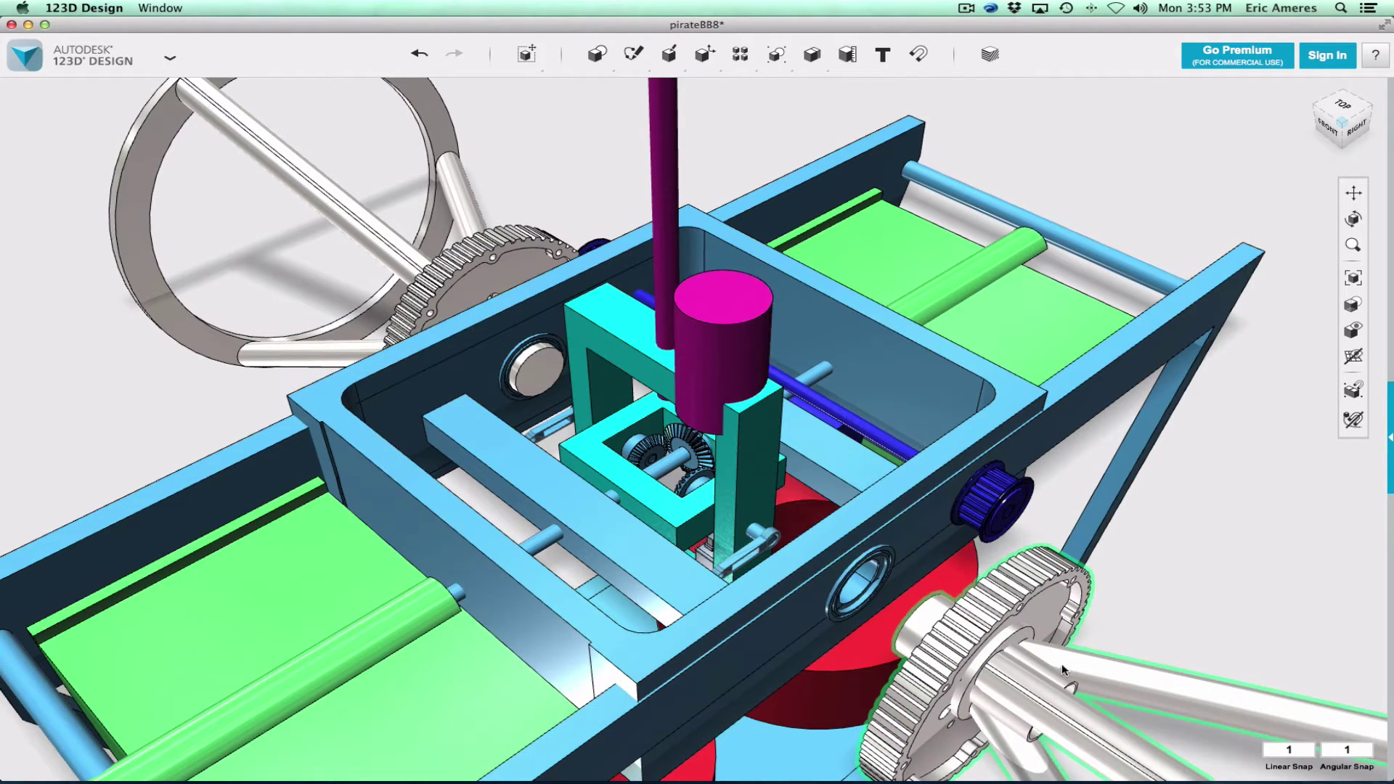
scroll(991, 500, down, 2)
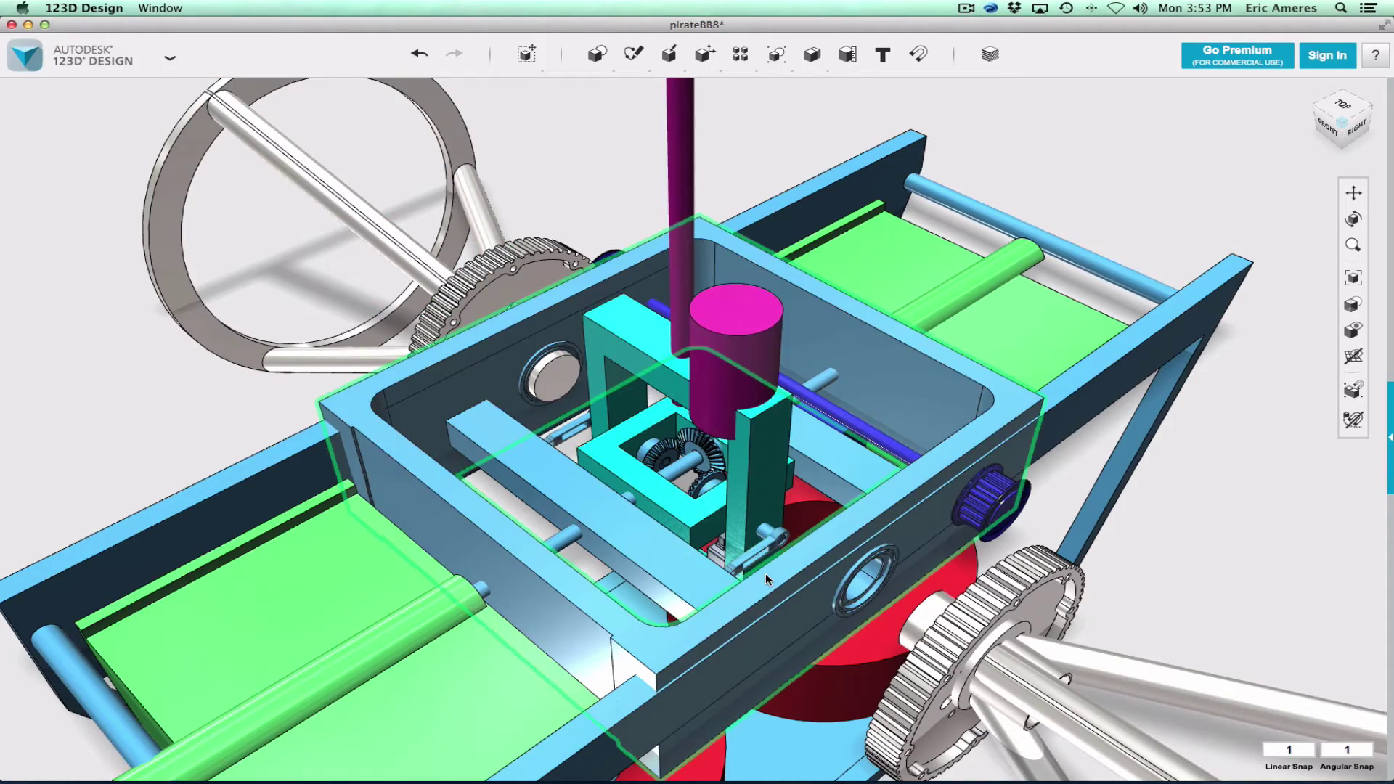
scroll(765, 572, down, 3)
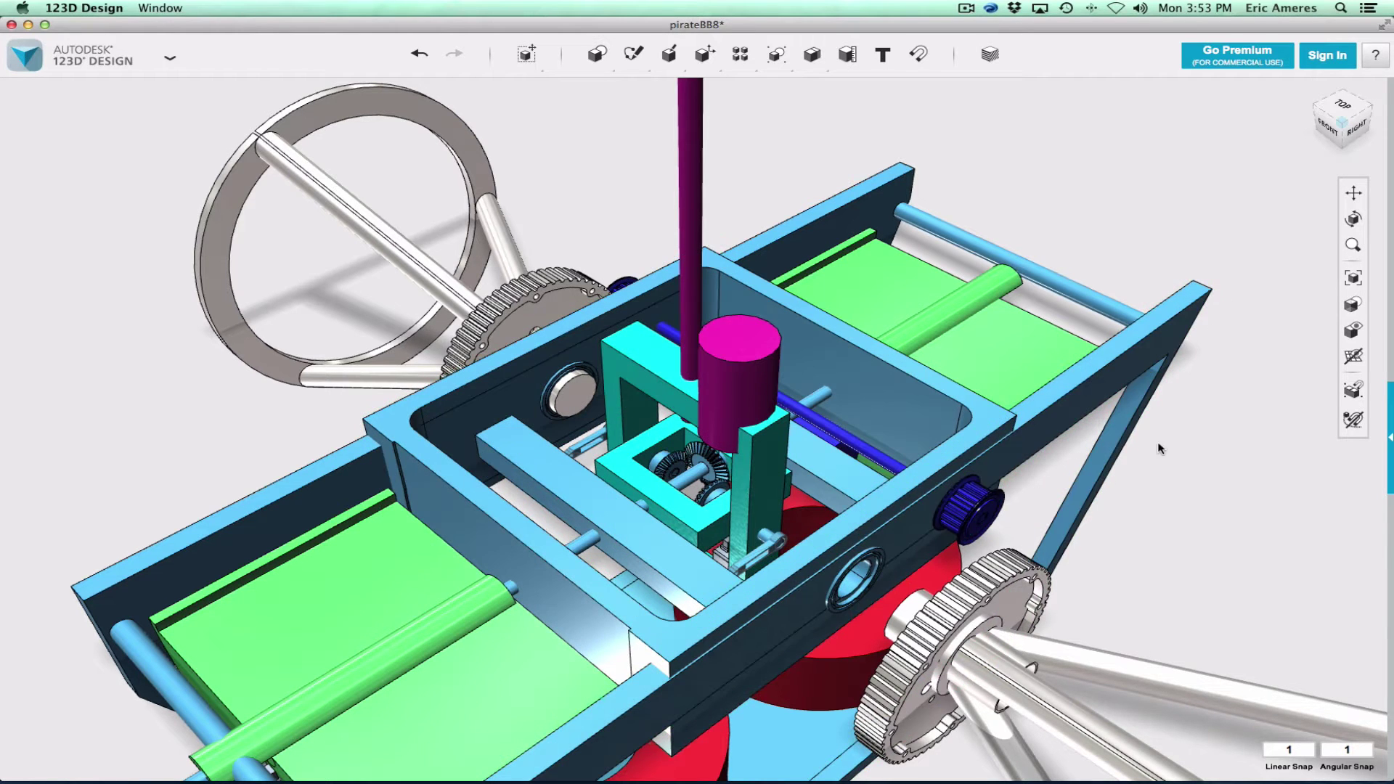
Move the right gear-and-wheel assembly -40 mm back inward against the chassis frame
click(974, 646)
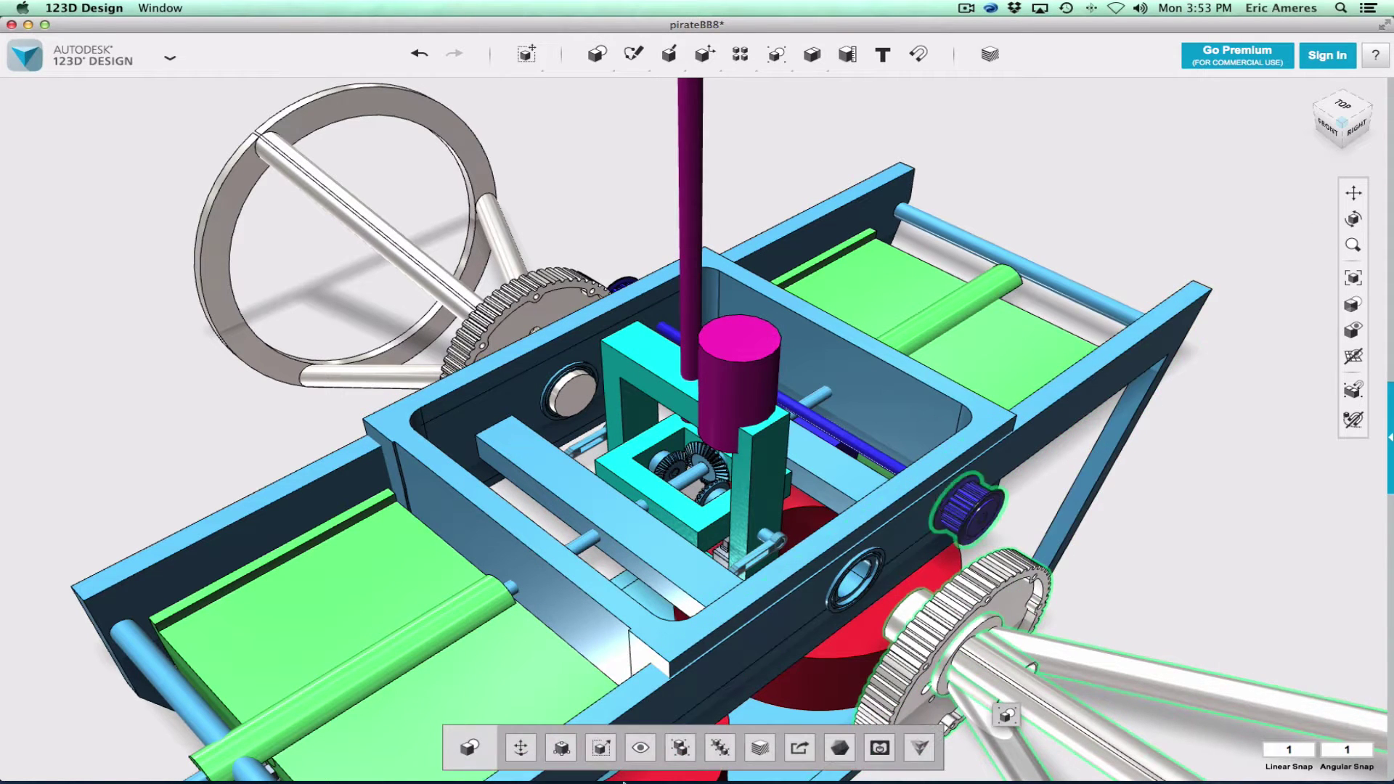
click(521, 748)
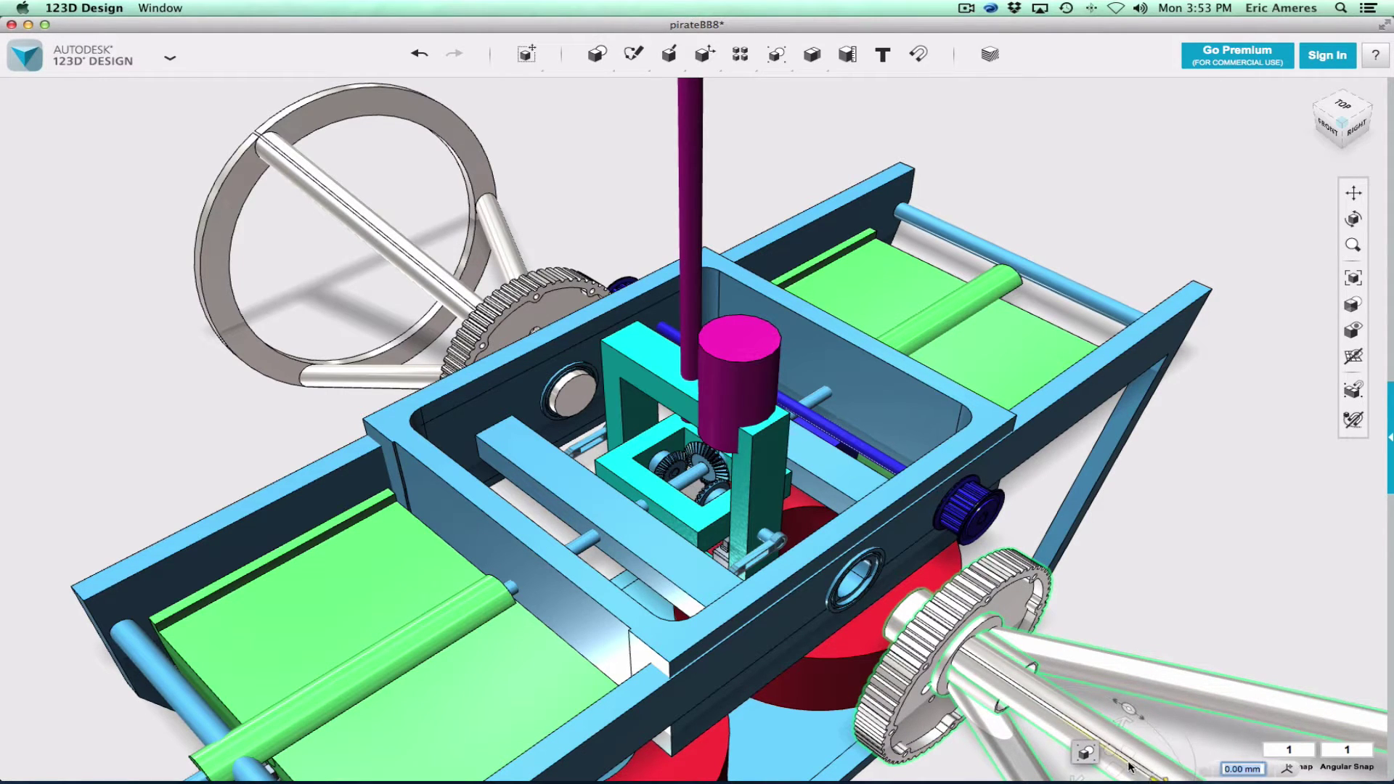
drag(1124, 766, 1039, 722)
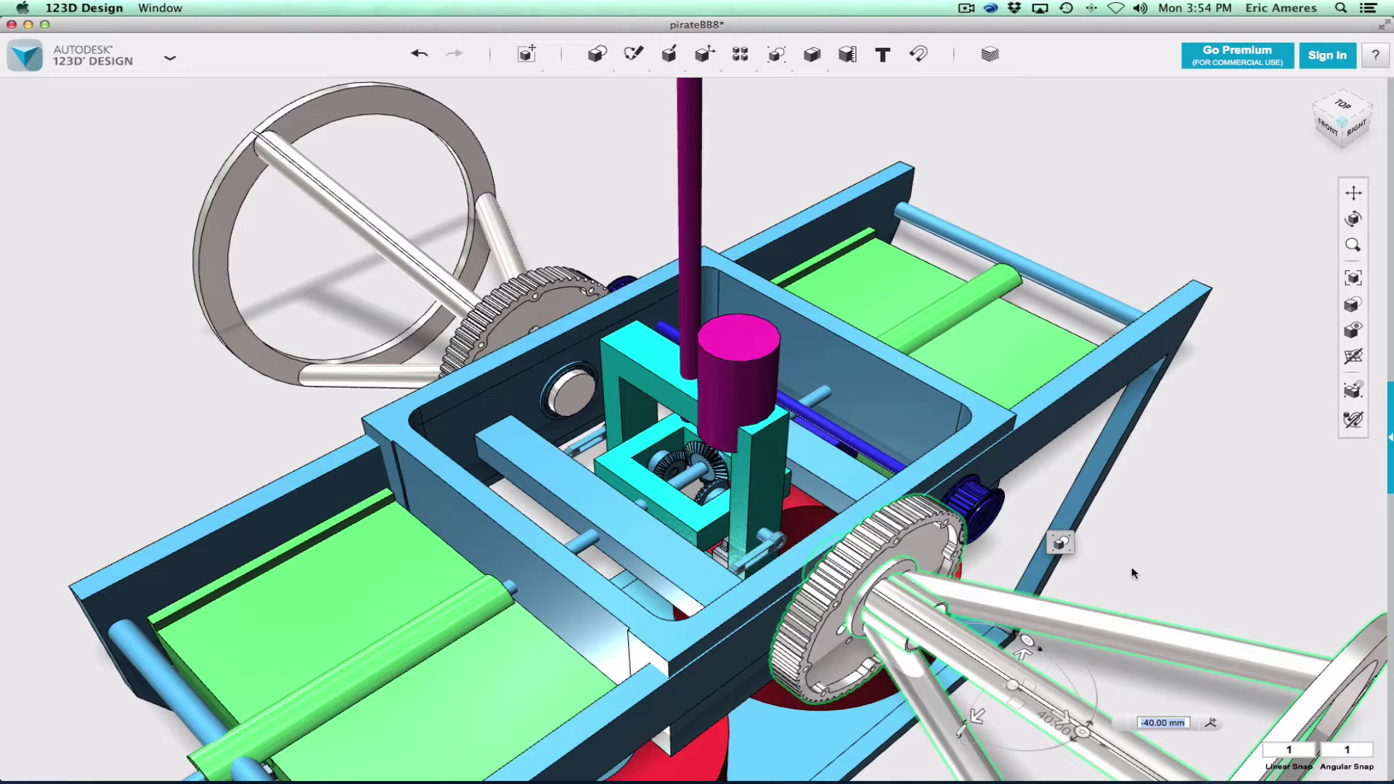
click(1213, 567)
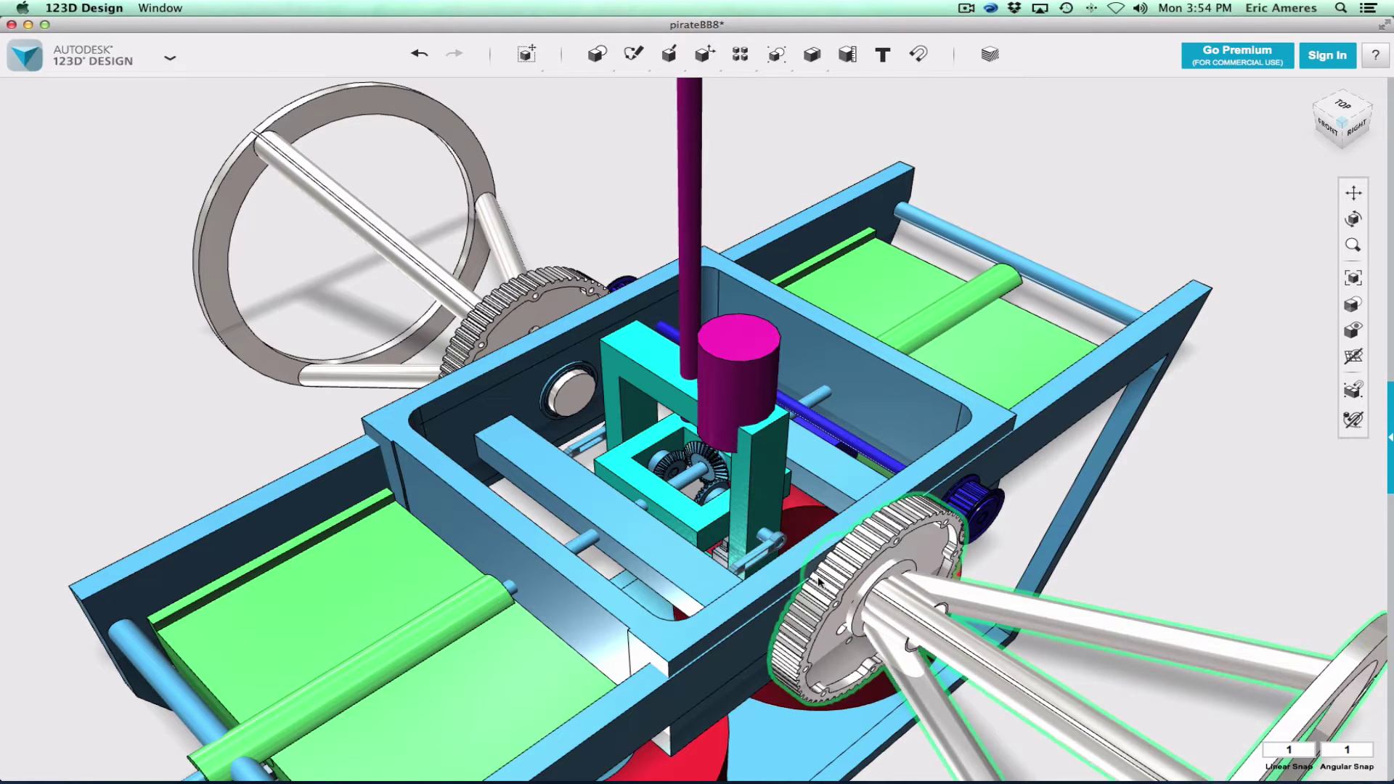
Go from the top view round to a rear perspective showing the red rings beneath the chassis
click(1344, 104)
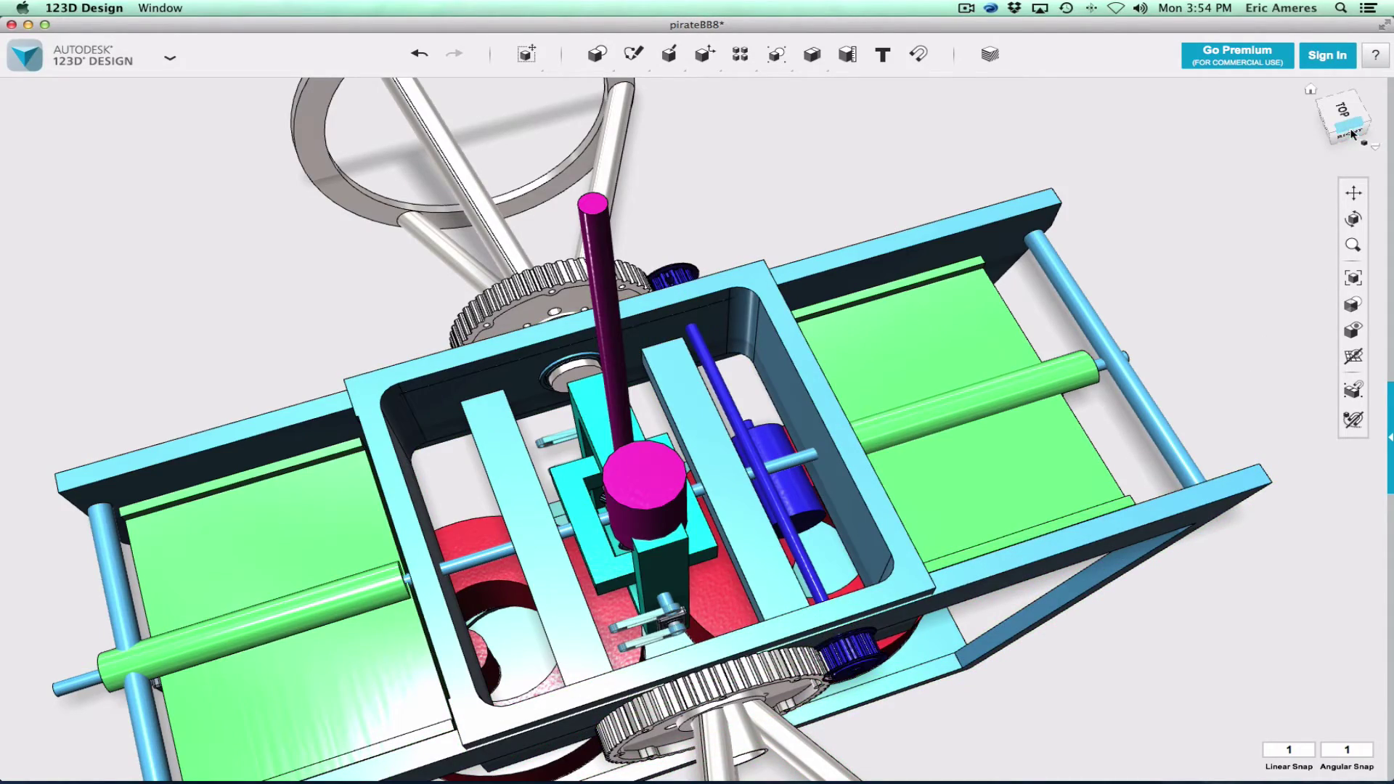
mouse_move(1352, 134)
mouse_down()
mouse_move(1237, 147)
mouse_move(858, 325)
mouse_up()
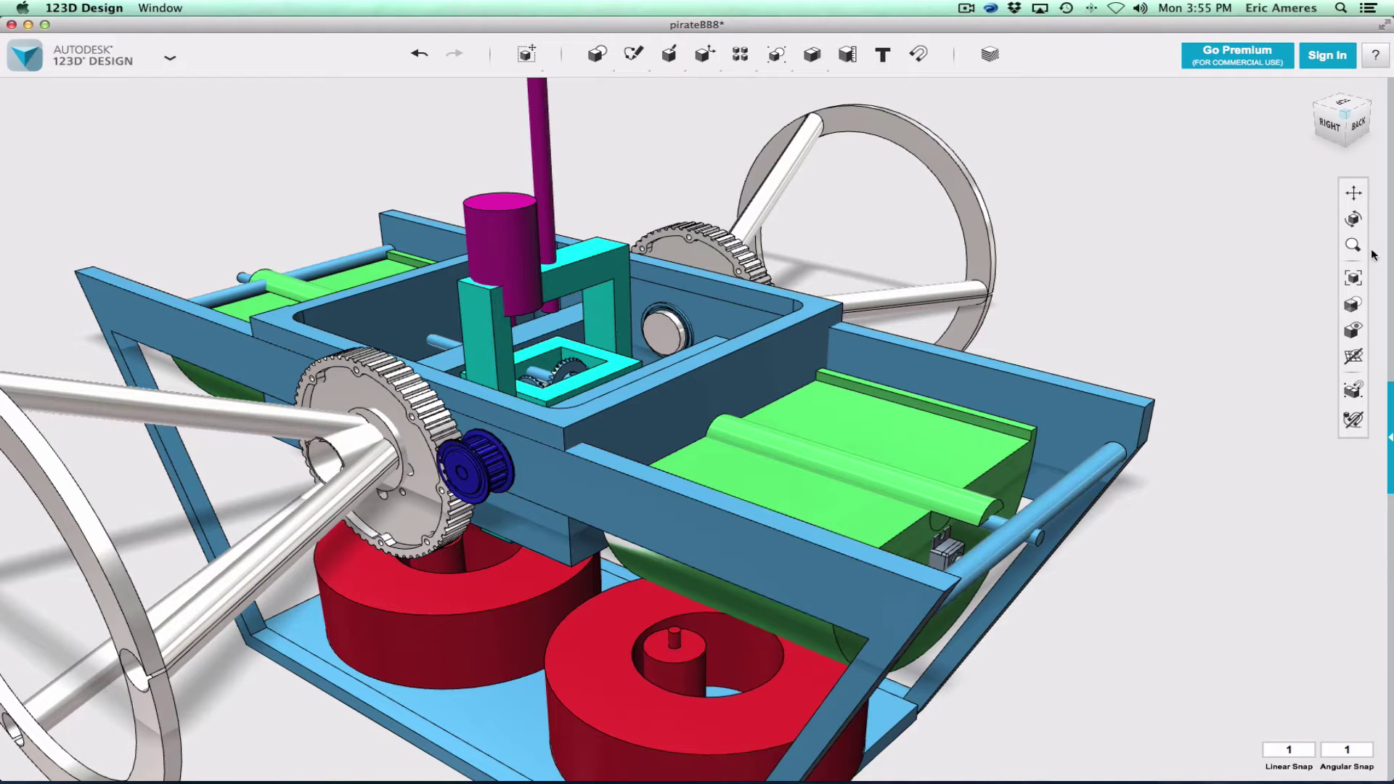
Select the green half-disc, then the blue frame, and view the chassis straight from the back
drag(1355, 123, 1285, 127)
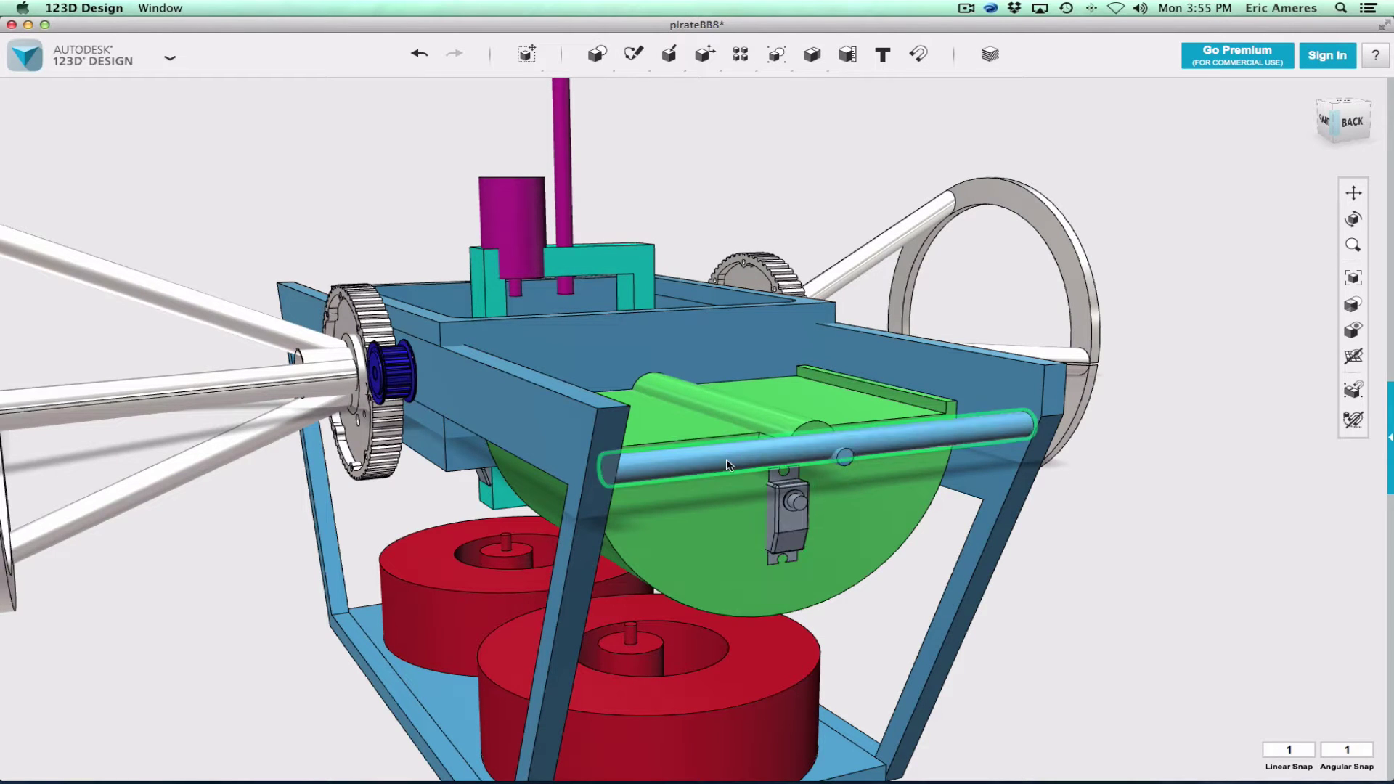
click(872, 495)
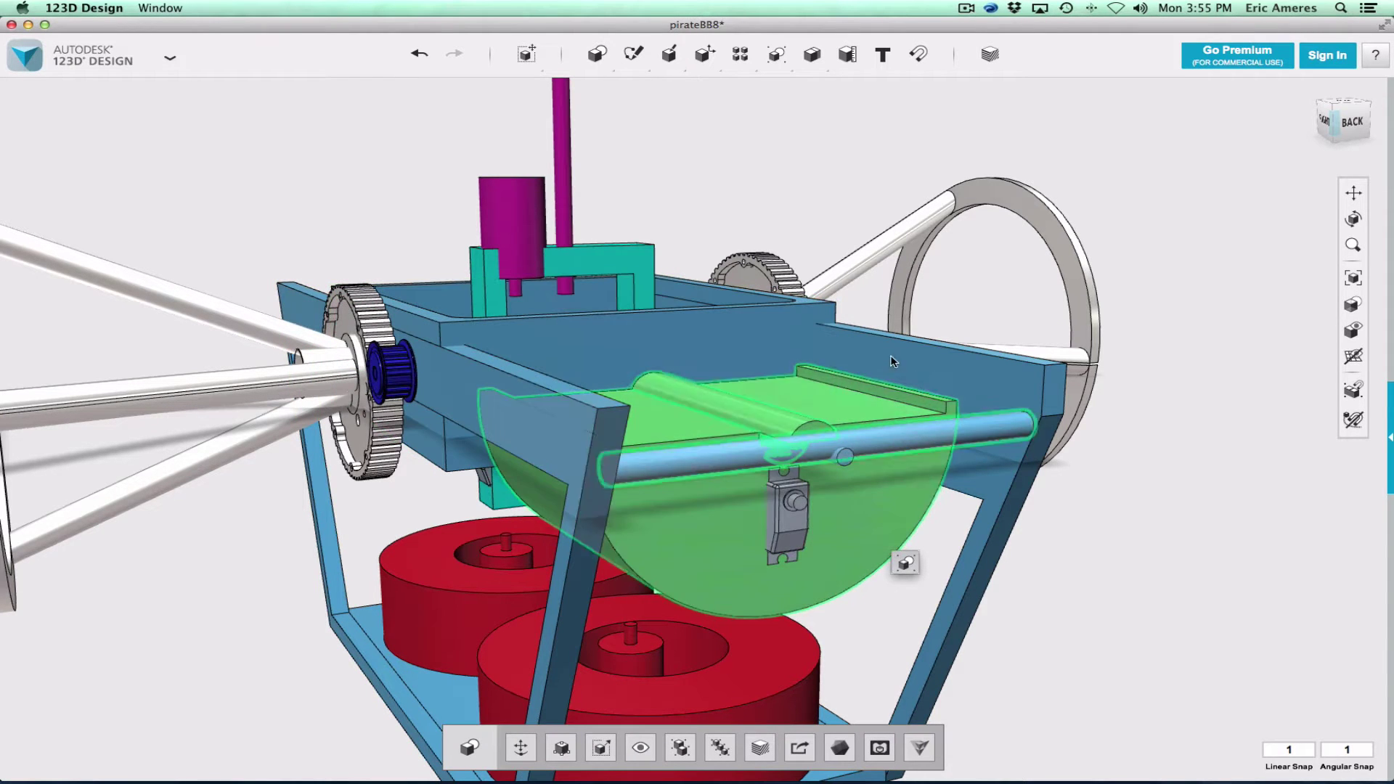
click(844, 459)
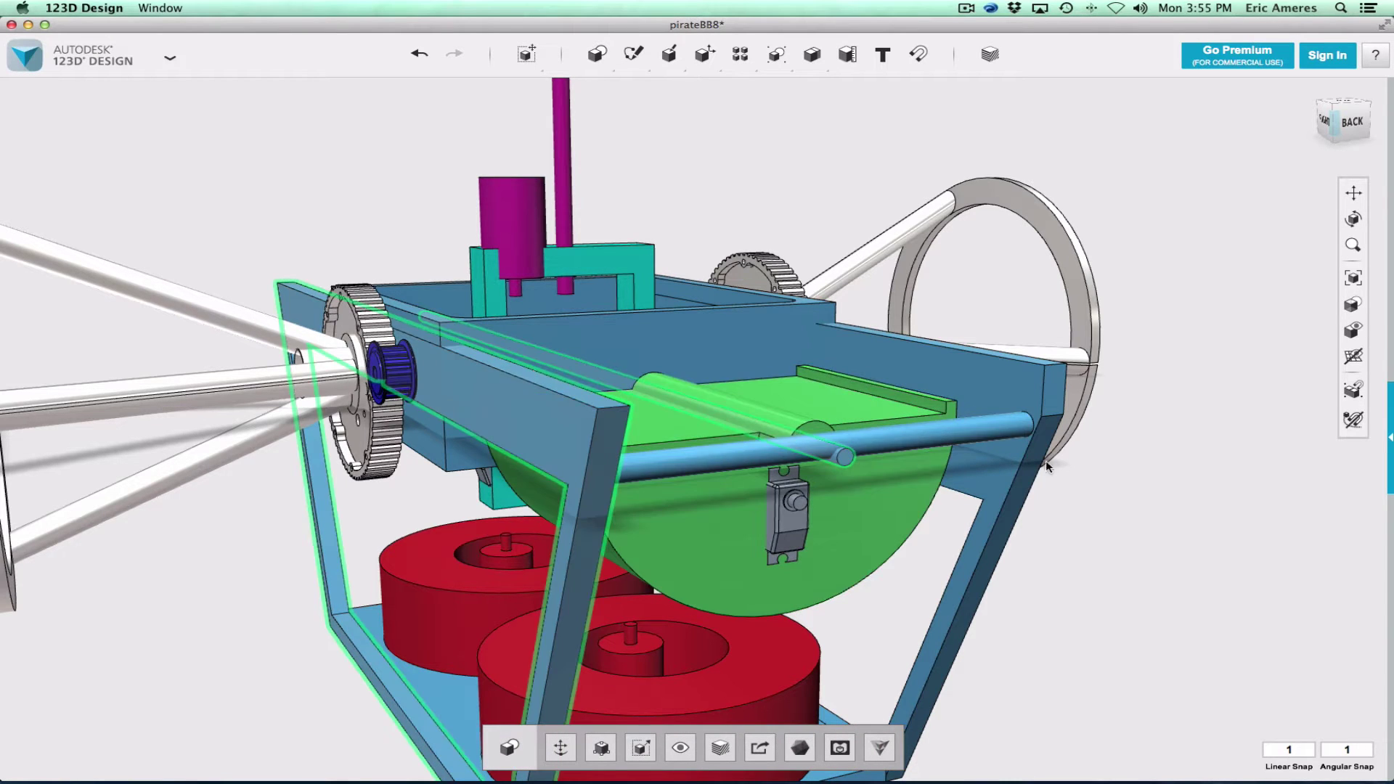
click(1348, 124)
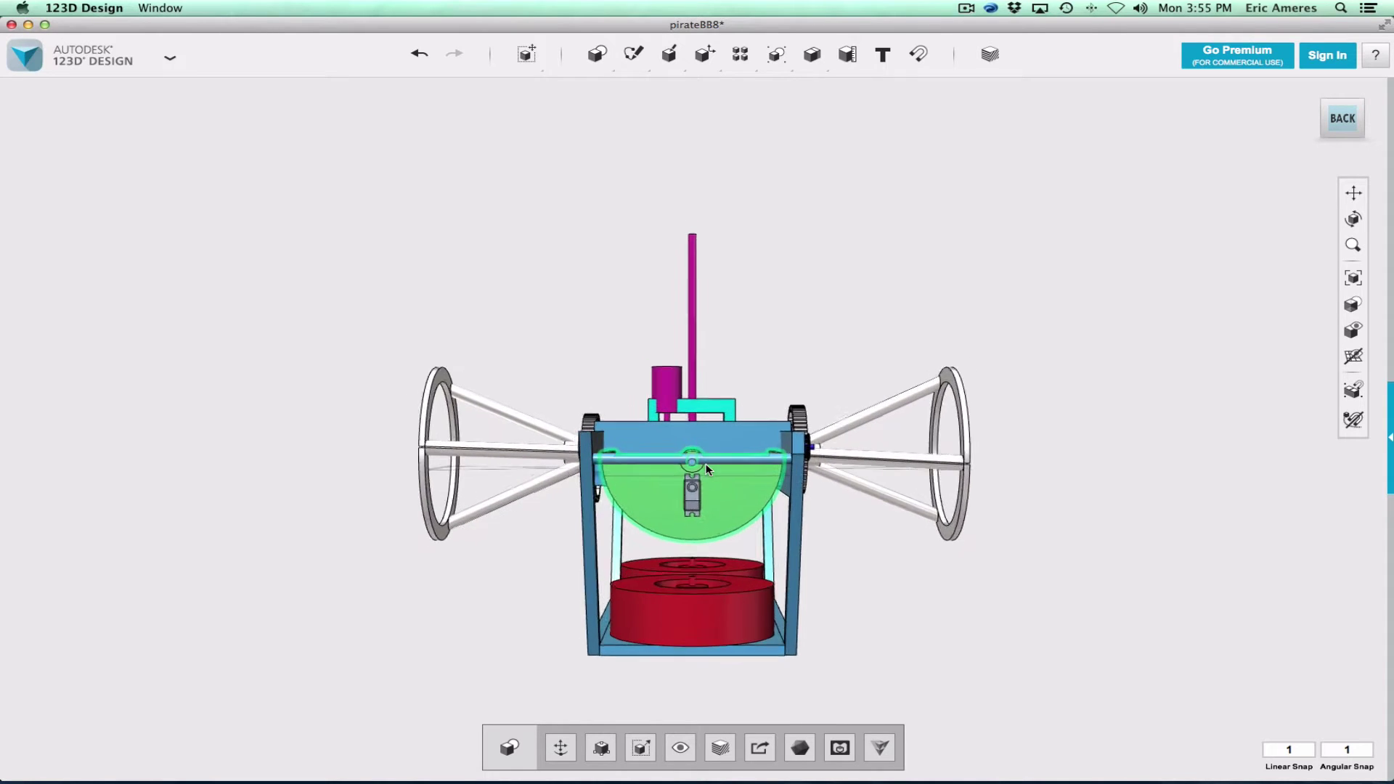
Zoom in from behind, then orbit to a tilted top view over the gimbal box and mast
scroll(708, 468, up, 5)
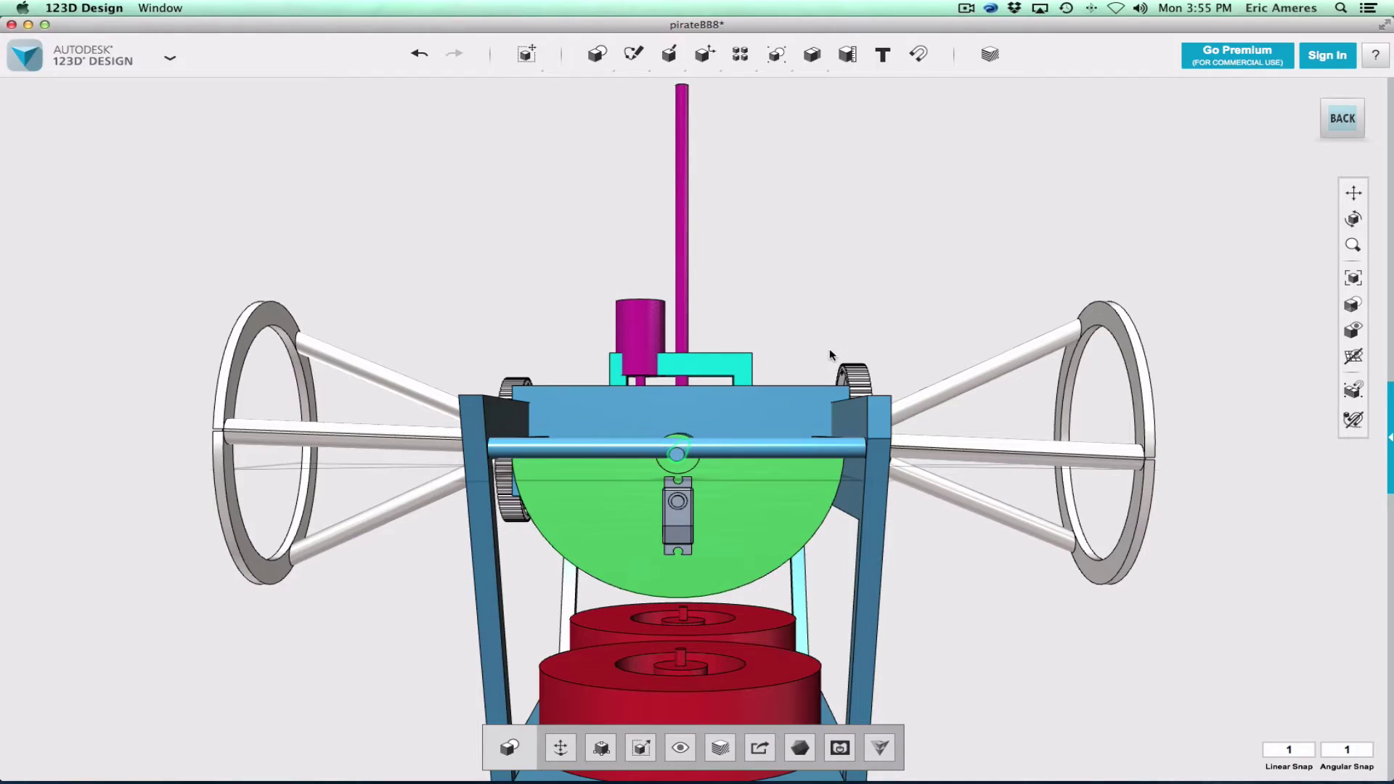
mouse_move(1334, 132)
mouse_move(1341, 123)
mouse_down()
mouse_move(1330, 144)
mouse_move(1321, 133)
mouse_move(1342, 116)
mouse_up()
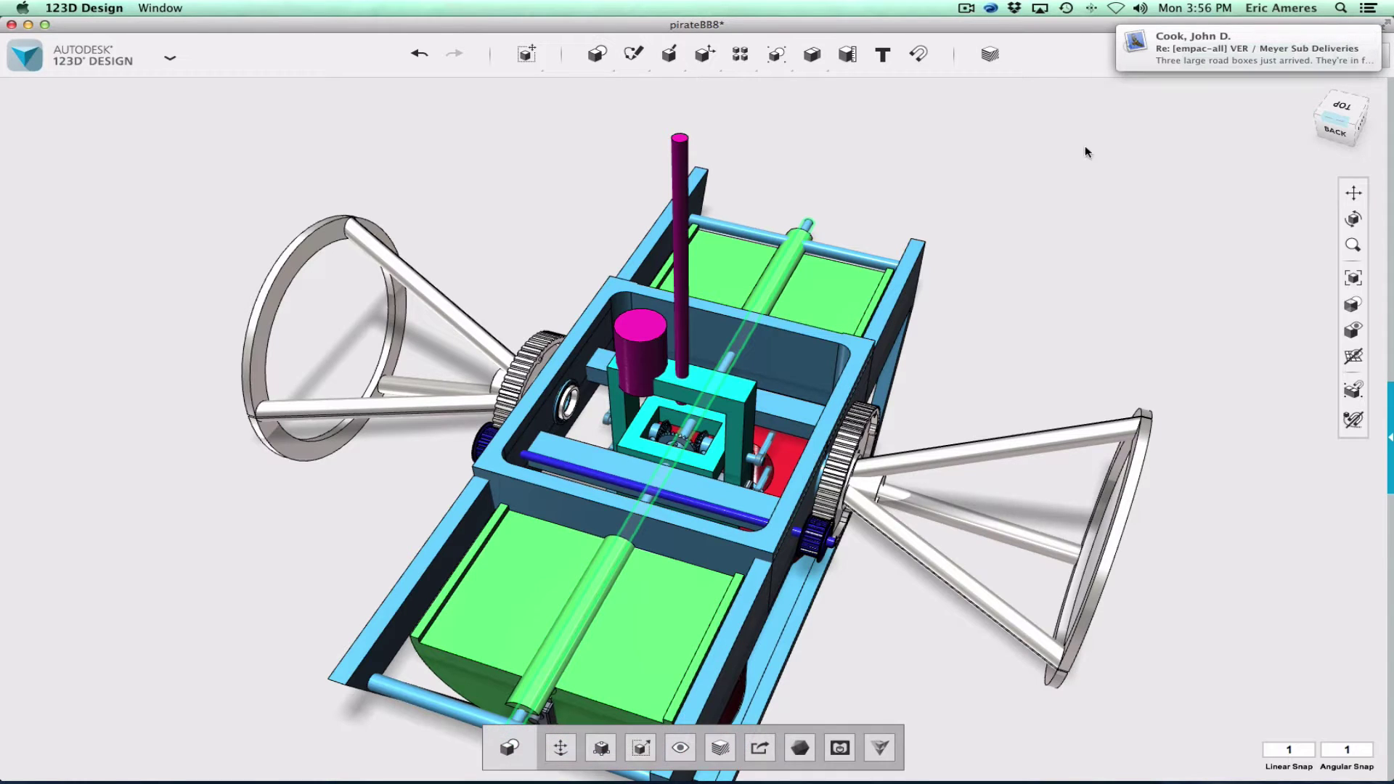
Dismiss the mail notification and turn the model to a back-left orientation
mouse_move(1350, 51)
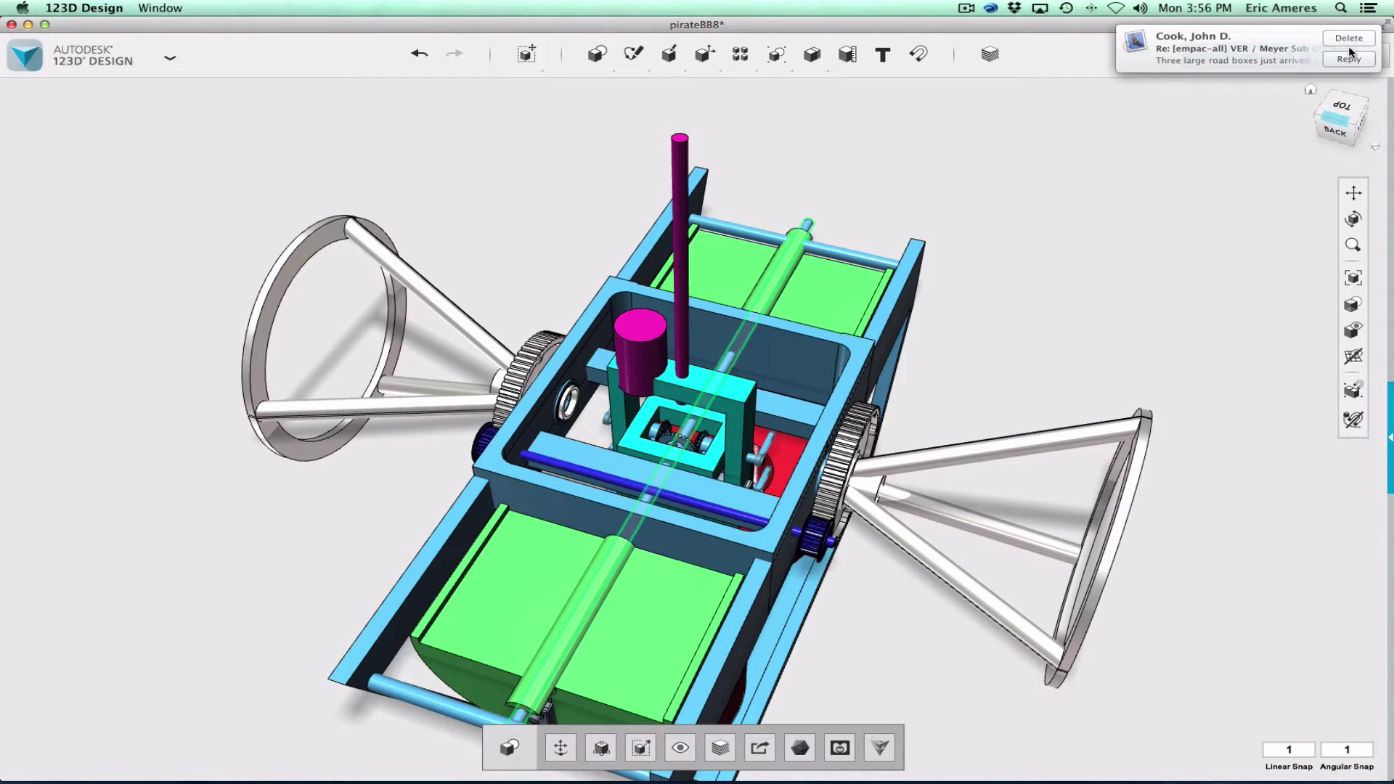
click(1247, 35)
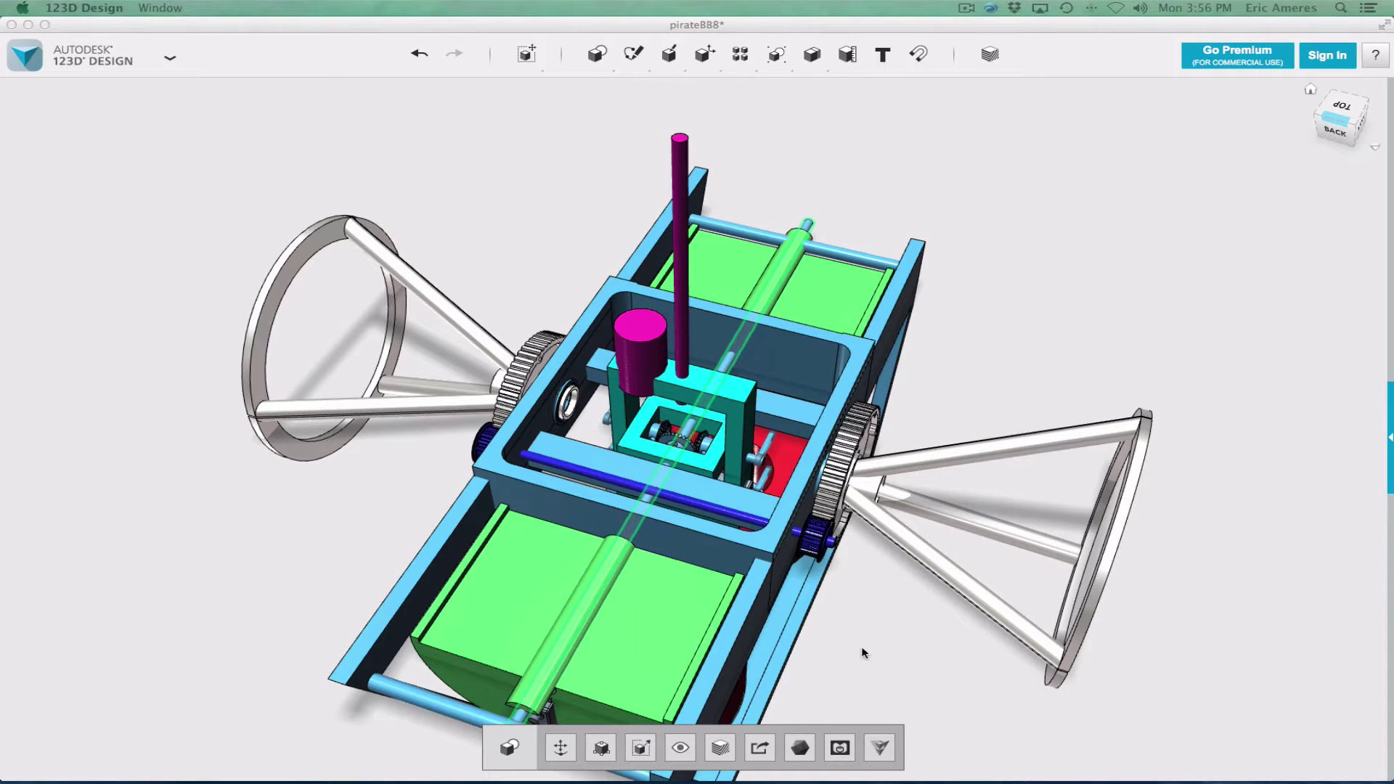
click(1348, 142)
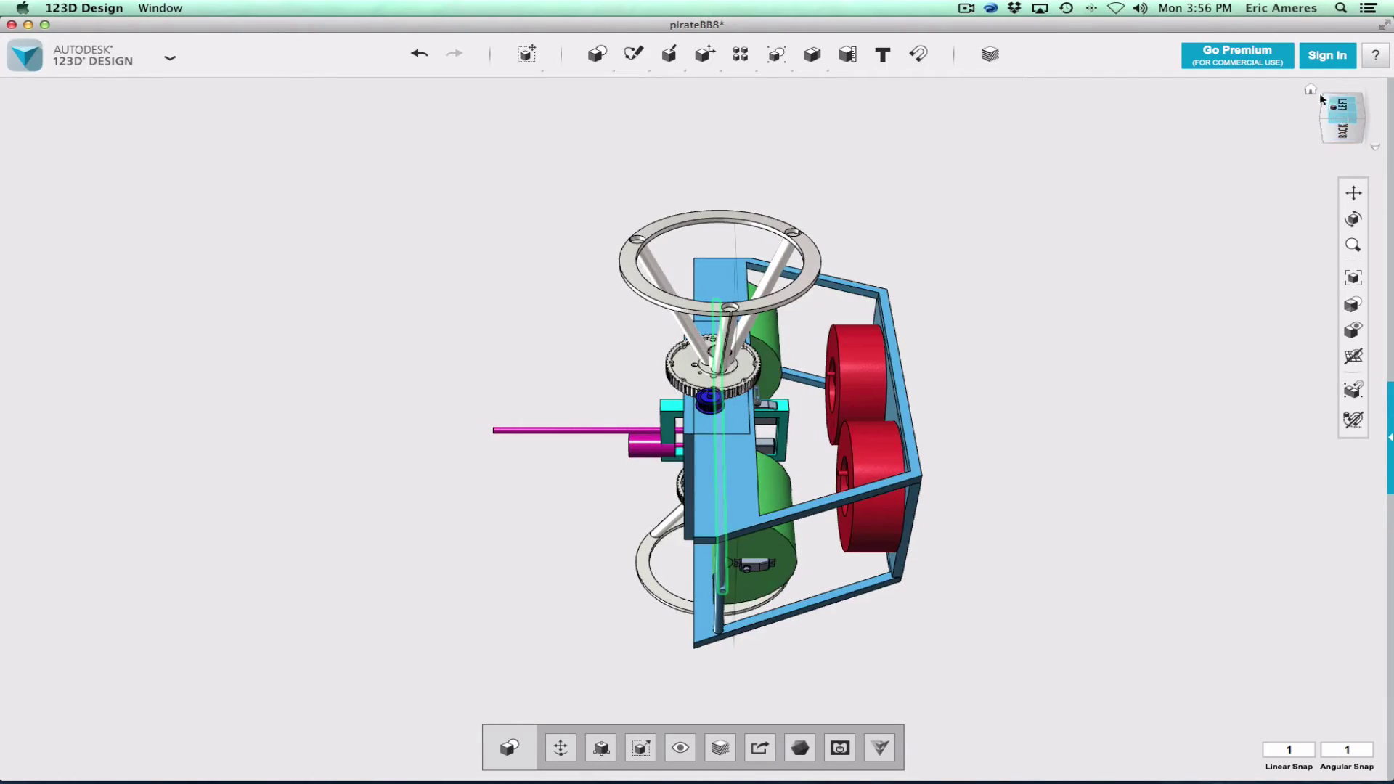
Turn to a front-left corner view, adjust the zoom, and select the two red rings
click(1310, 93)
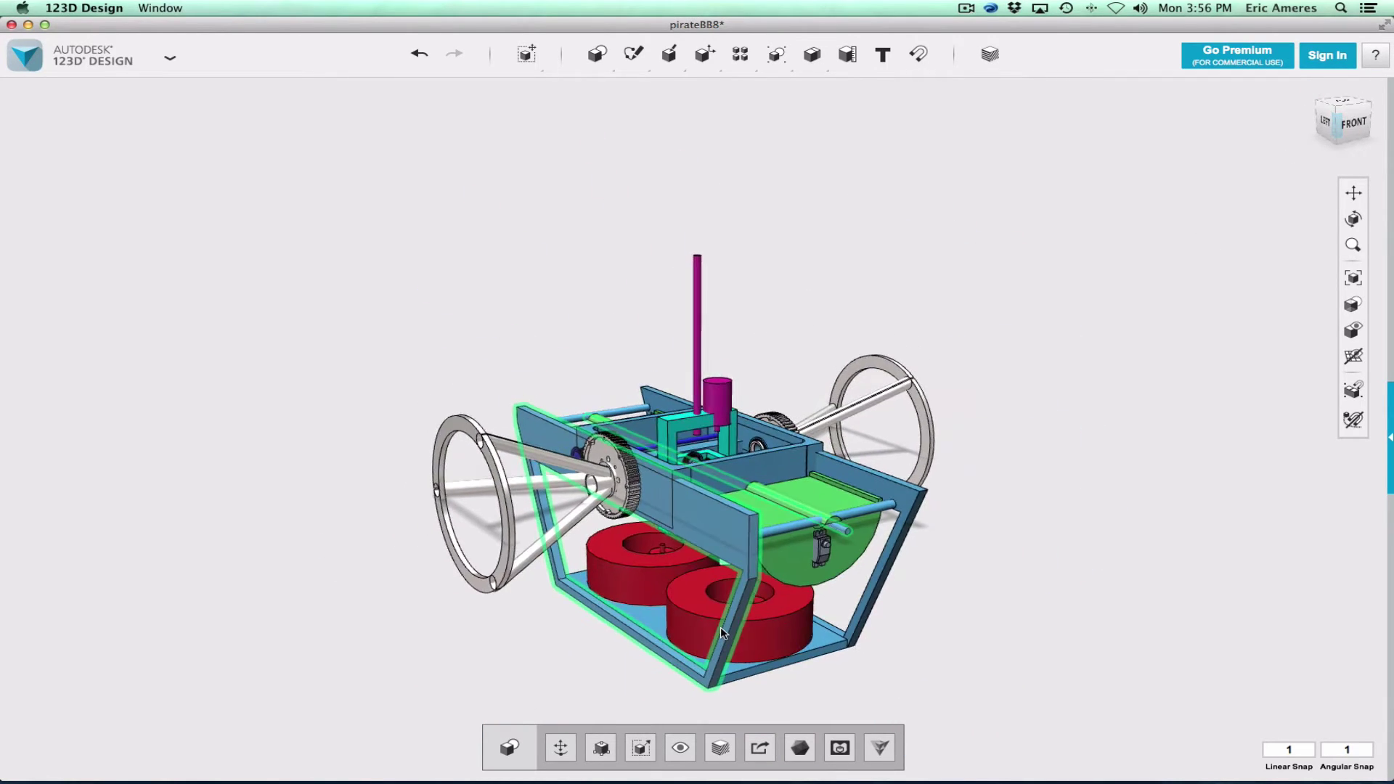
scroll(720, 625, up, 10)
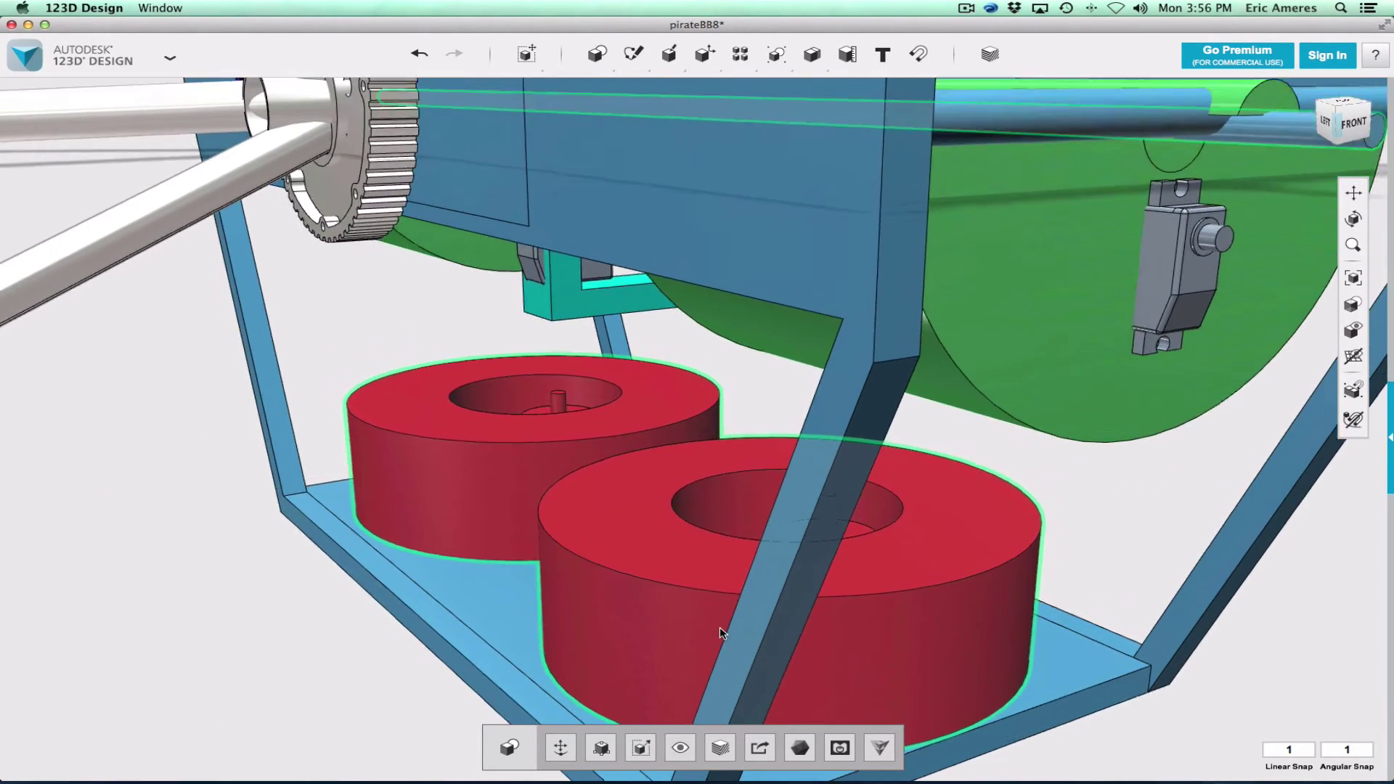
scroll(720, 625, down, 10)
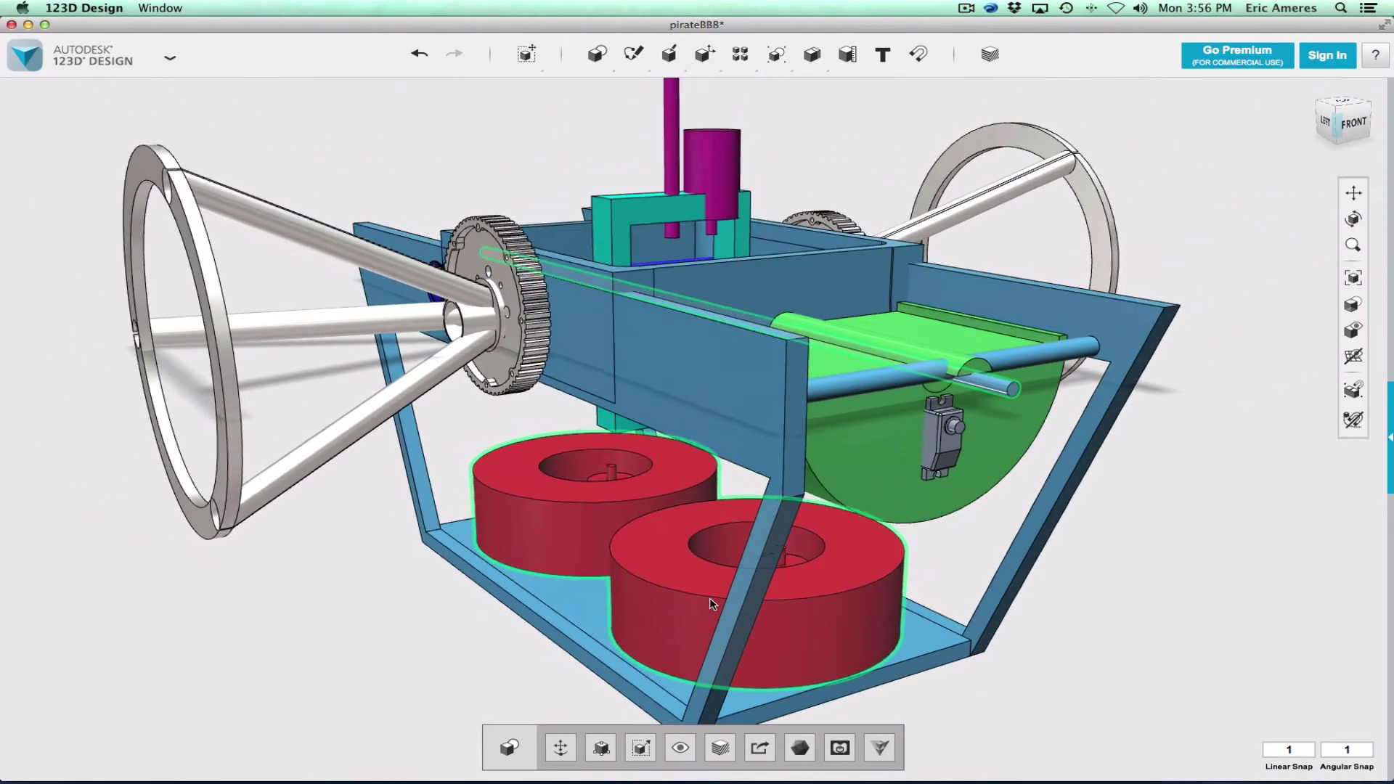
scroll(712, 603, down, 2)
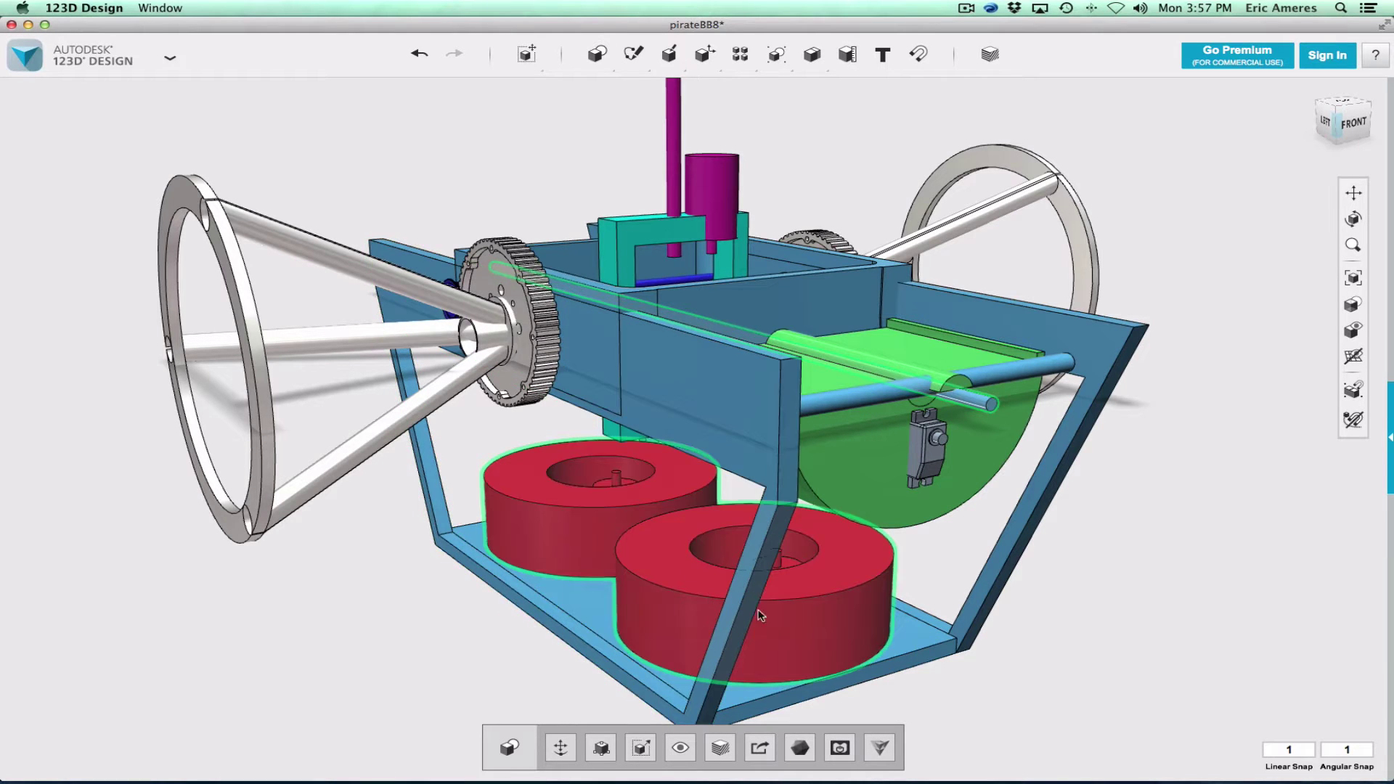
click(653, 539)
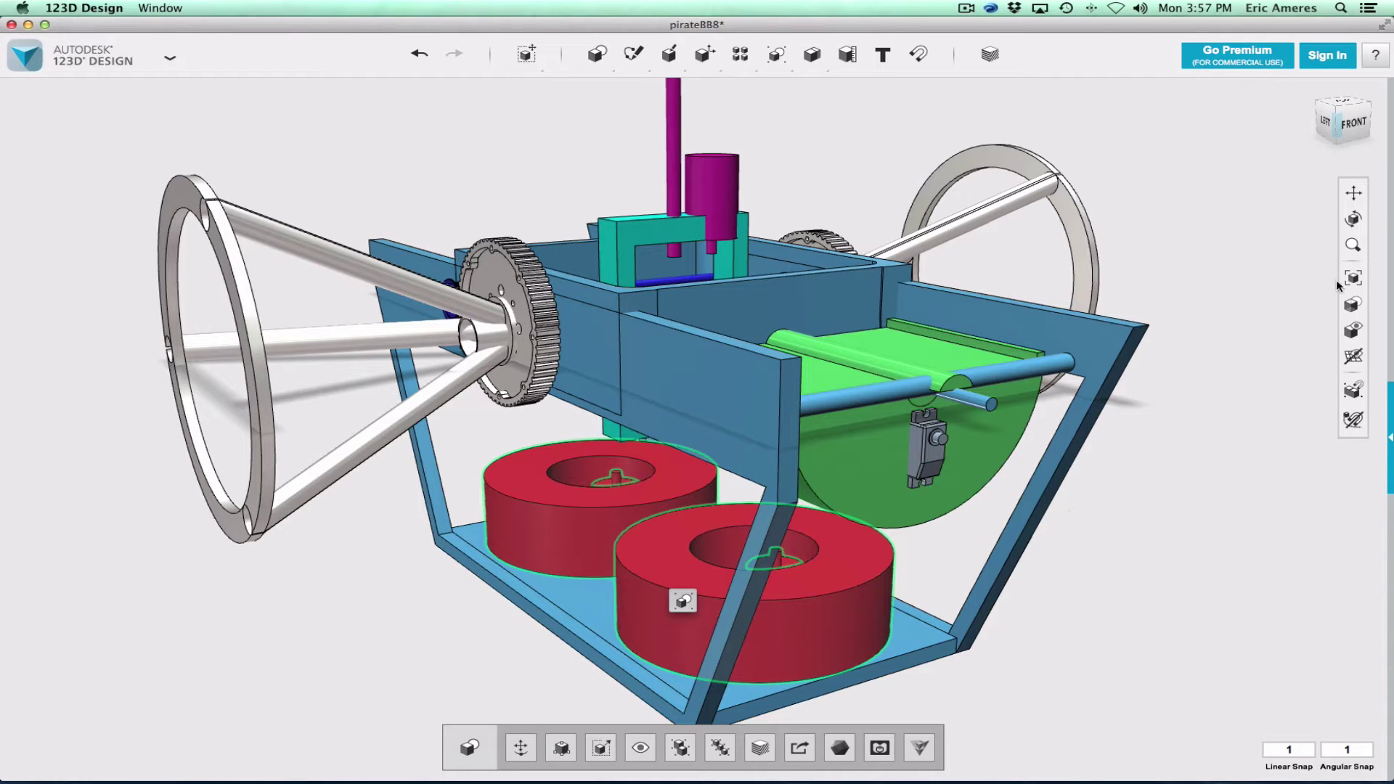
Show all solids, then hide the transparent outer sphere, the two small red rings and the cone
mouse_move(1356, 329)
click(1294, 324)
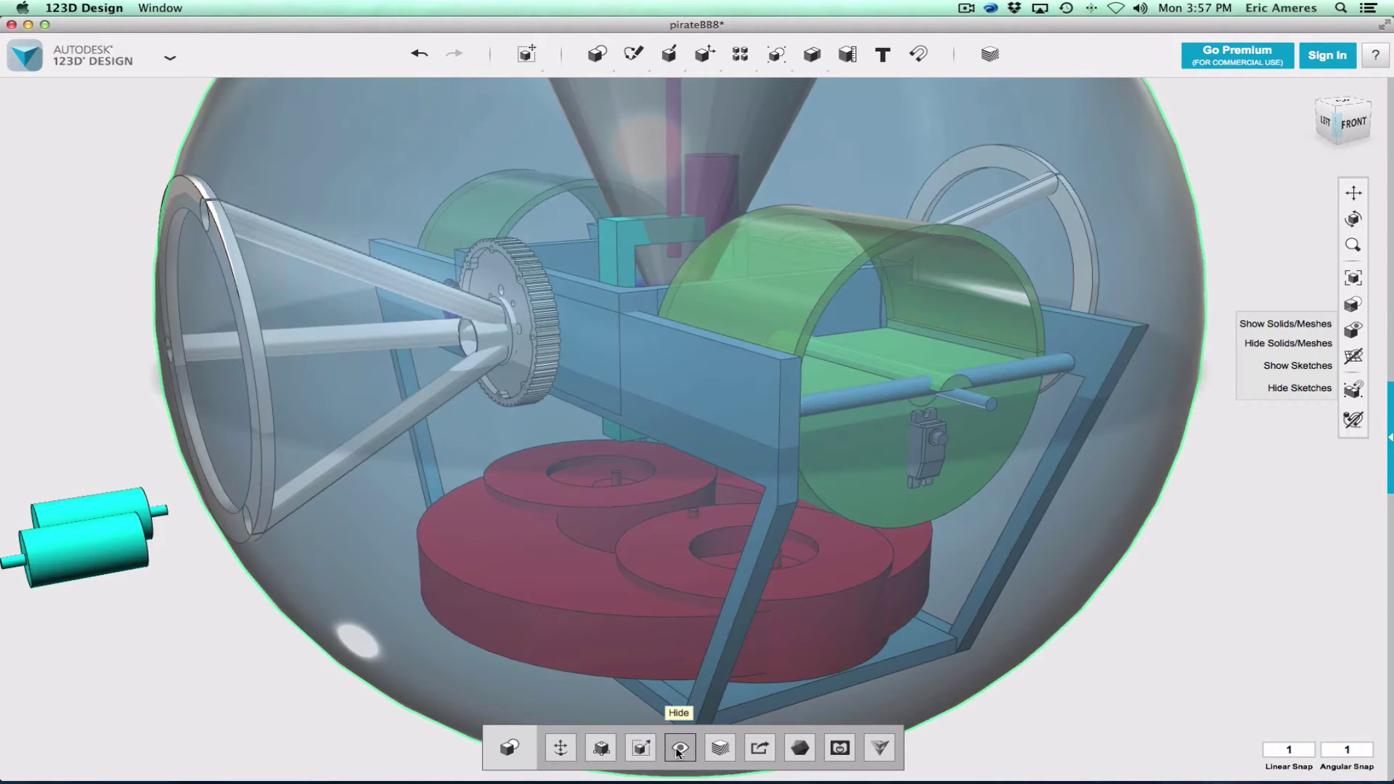
click(678, 747)
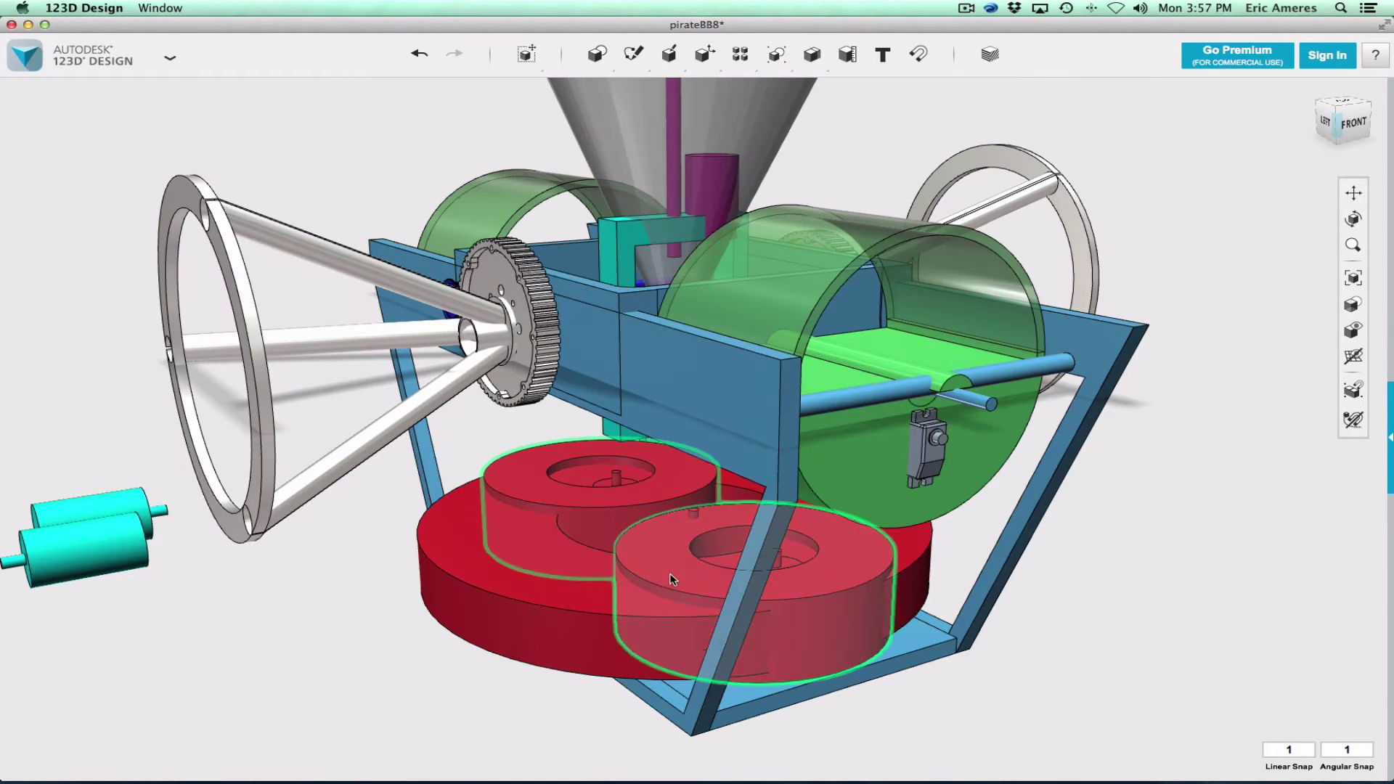
click(637, 749)
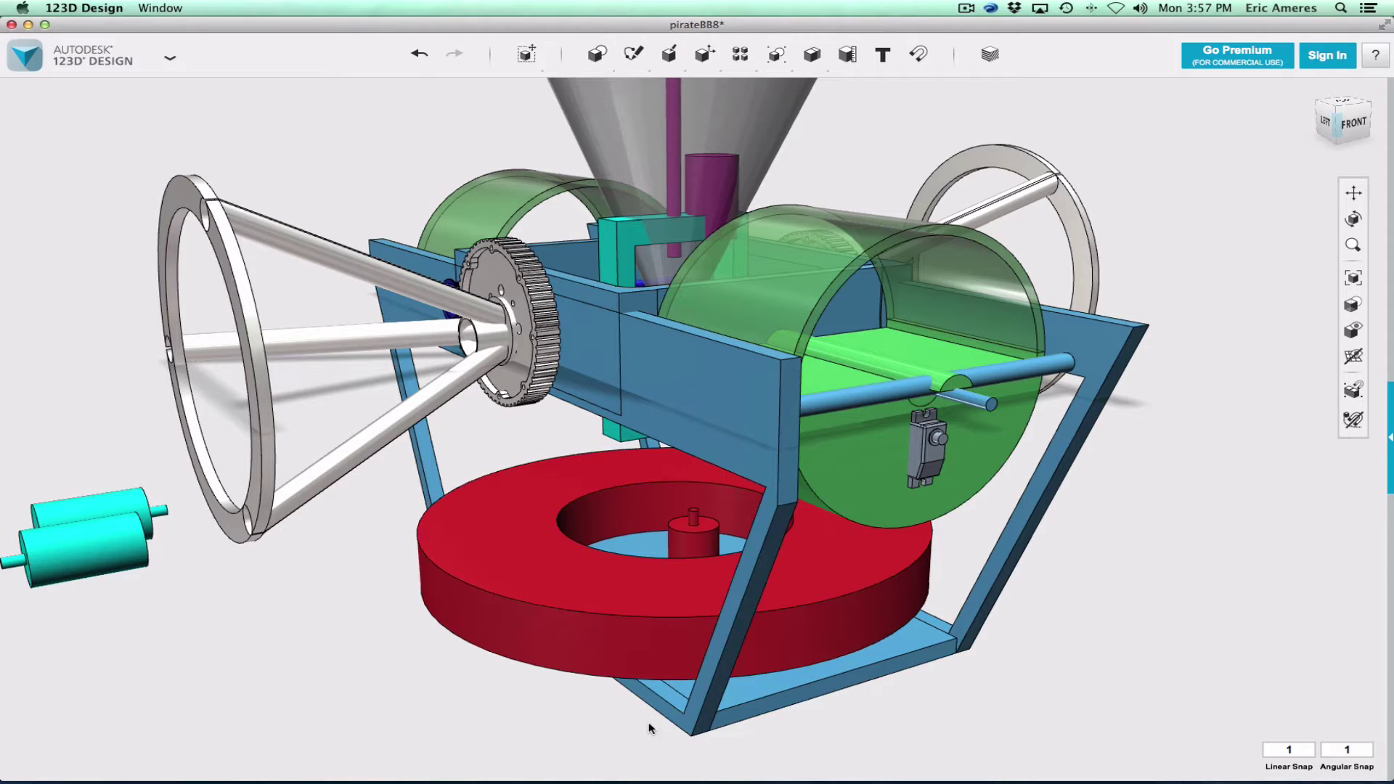
click(765, 130)
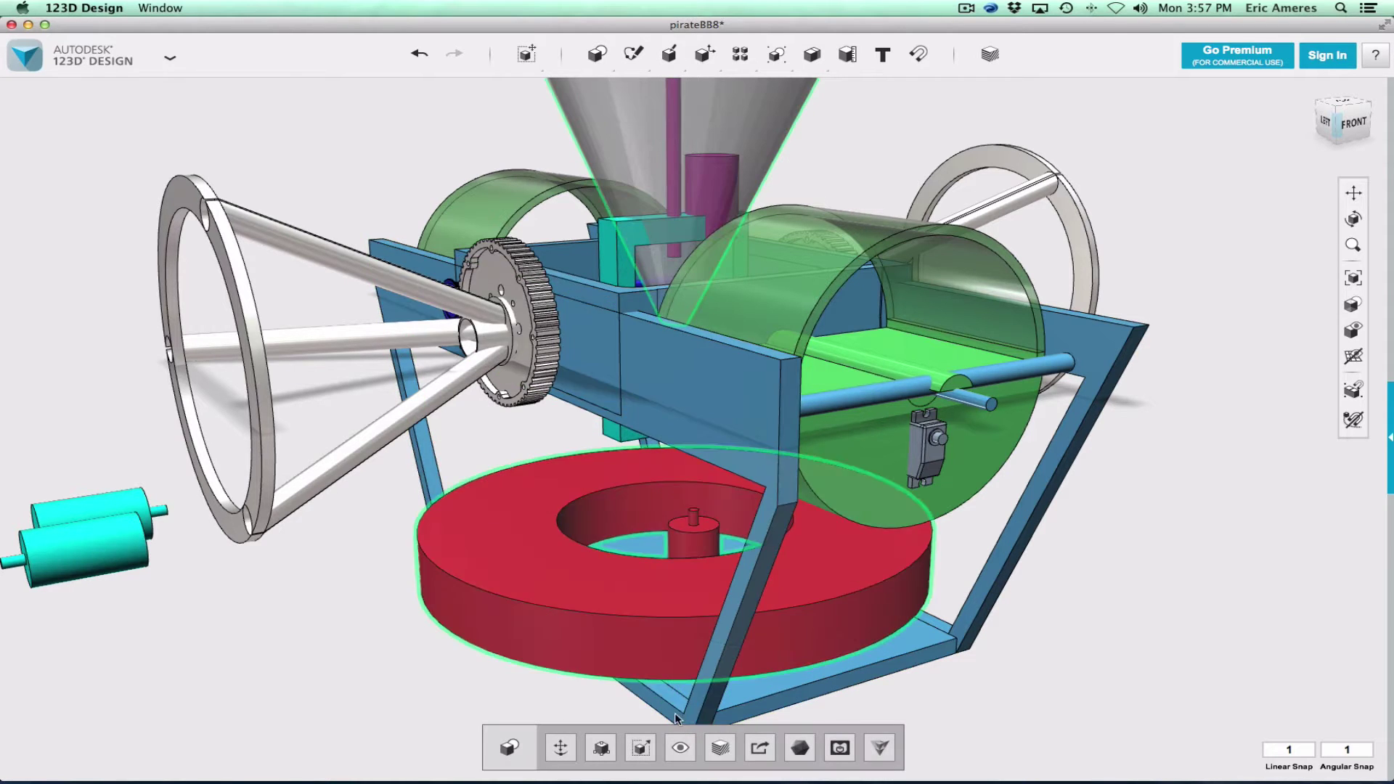
click(678, 748)
Hide the cyan rollers, dismiss the Facebook notification, and snap to a front view
click(120, 566)
click(640, 752)
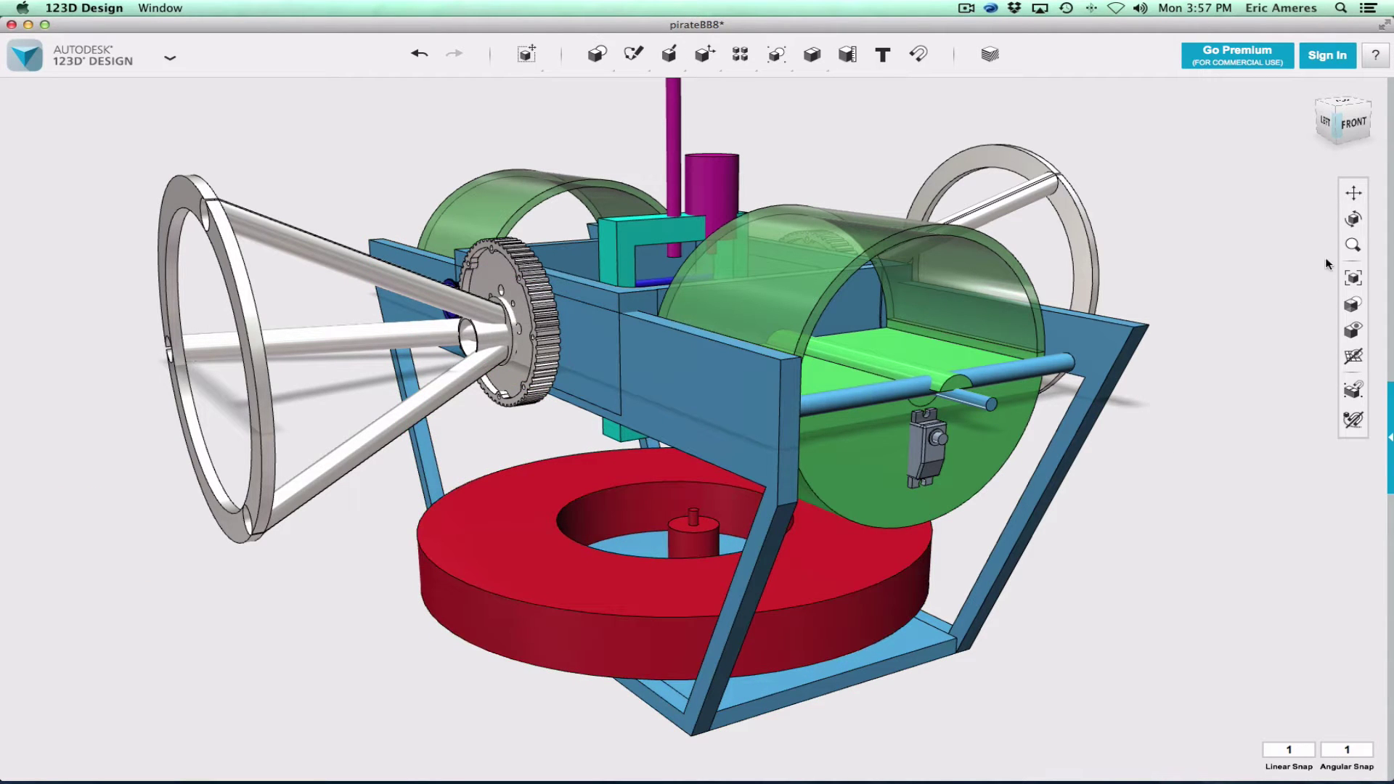
mouse_move(1356, 129)
mouse_down()
mouse_move(1286, 127)
mouse_move(1300, 154)
mouse_up()
click(1115, 107)
click(924, 132)
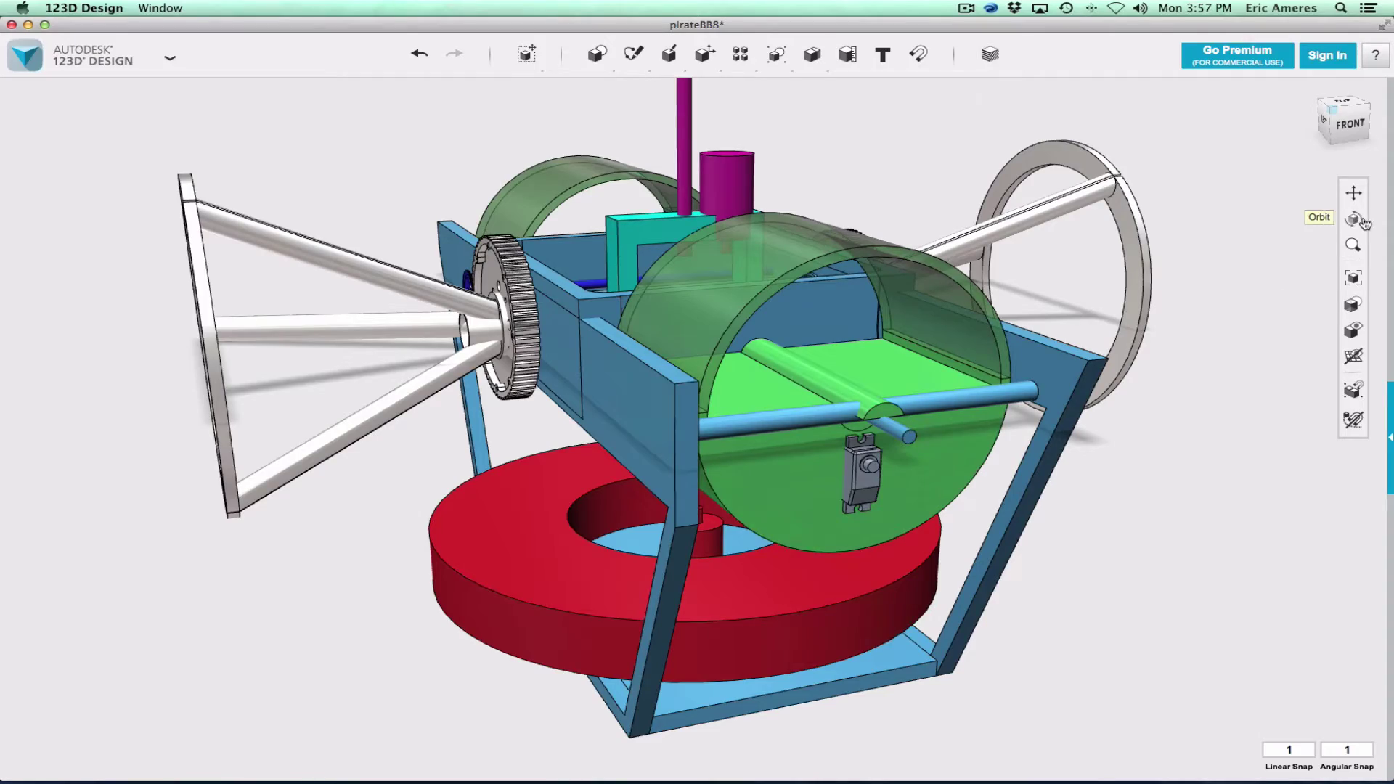
click(1347, 125)
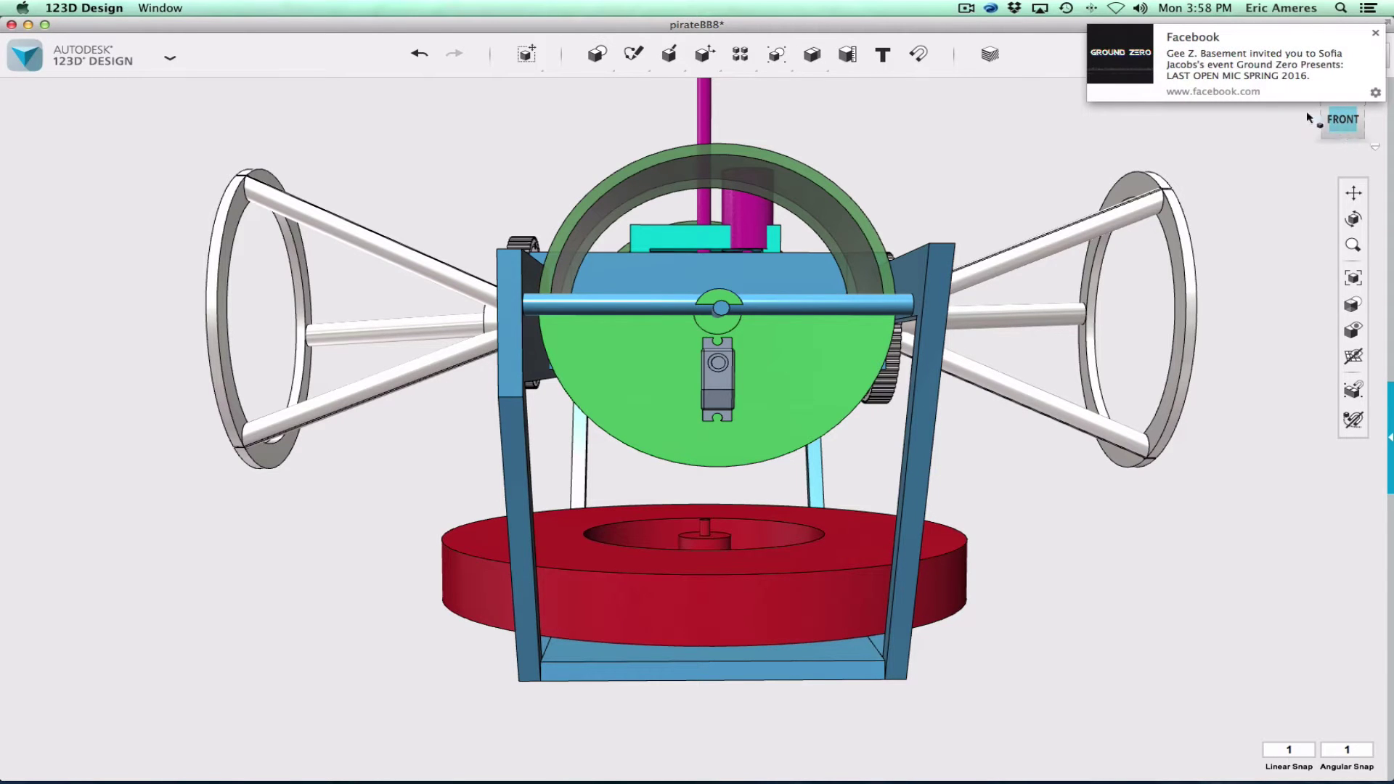
From a front view, select the red base ring plus the green drum, then orbit to an angled top view
click(1261, 45)
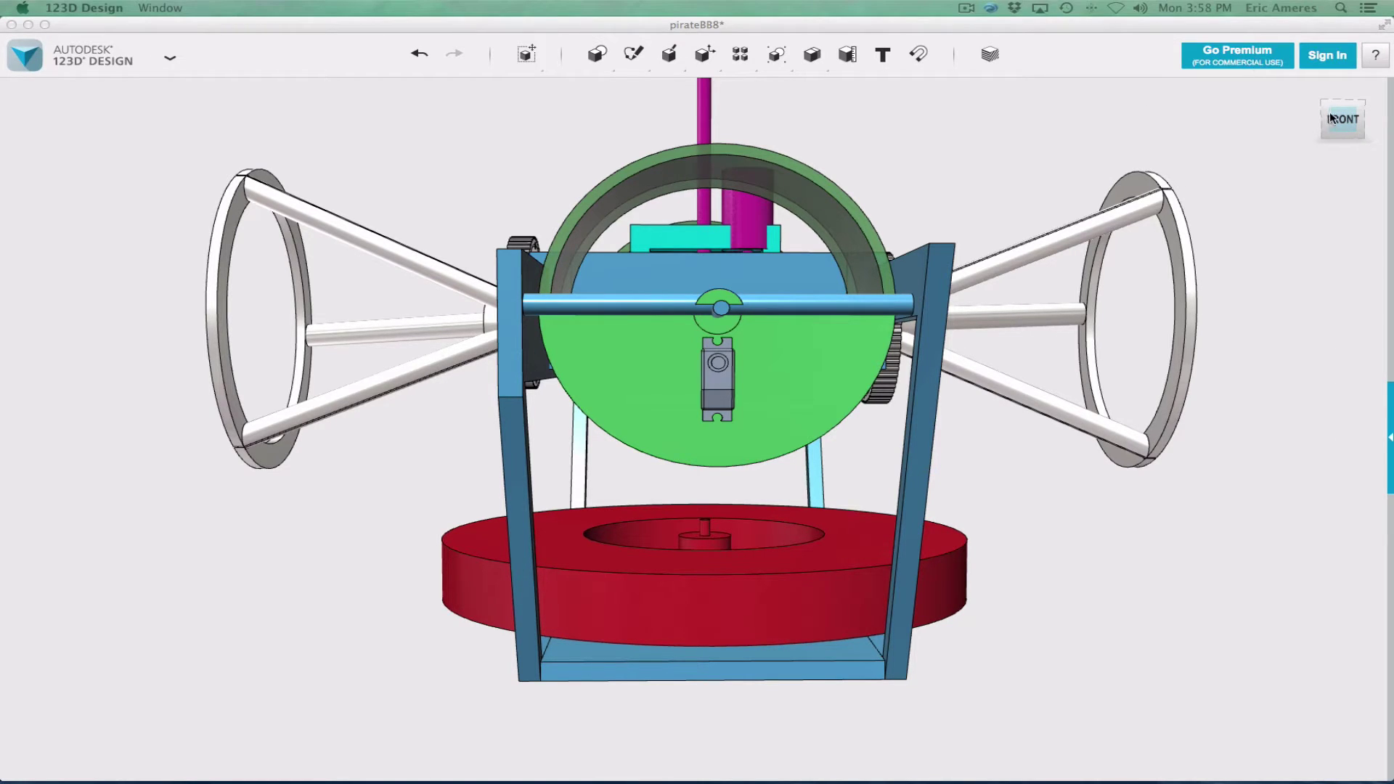
drag(1331, 116, 1388, 136)
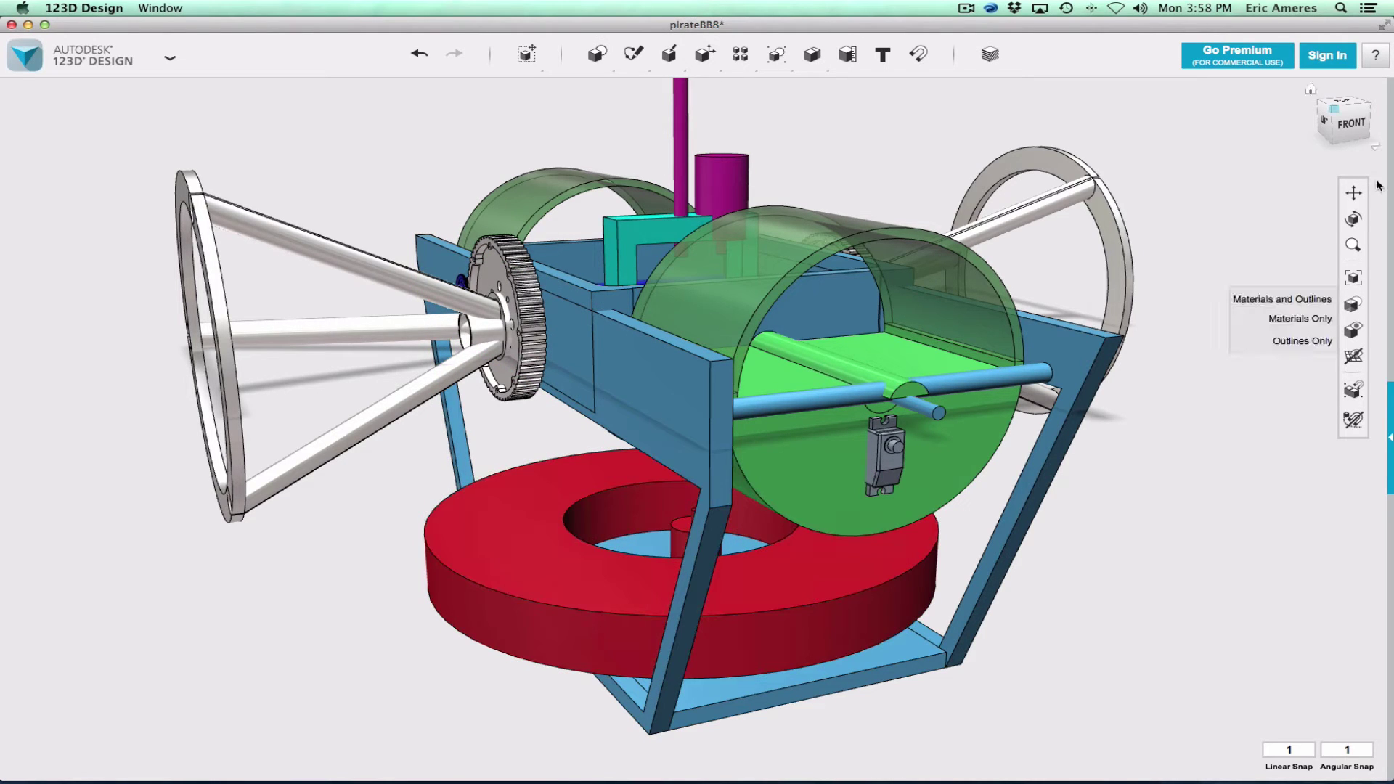
click(1351, 129)
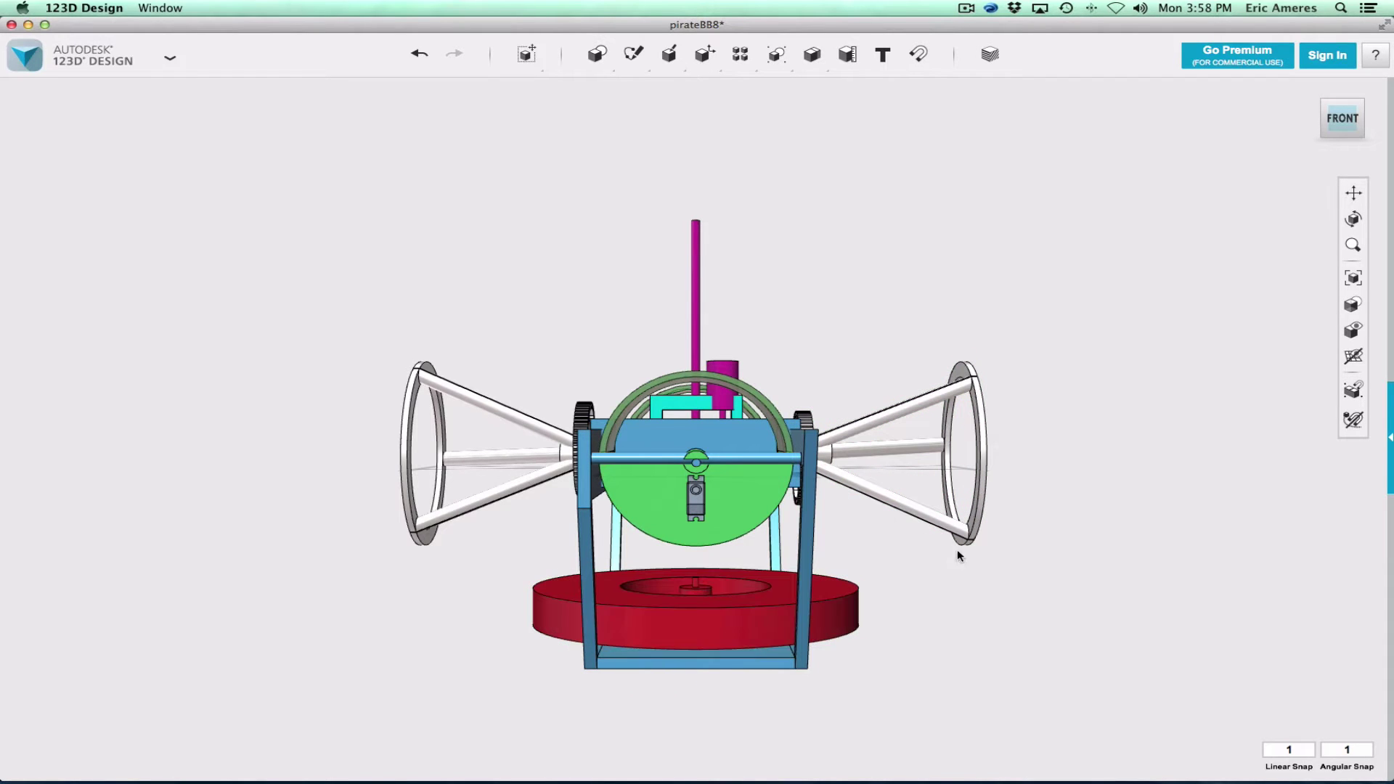
click(685, 624)
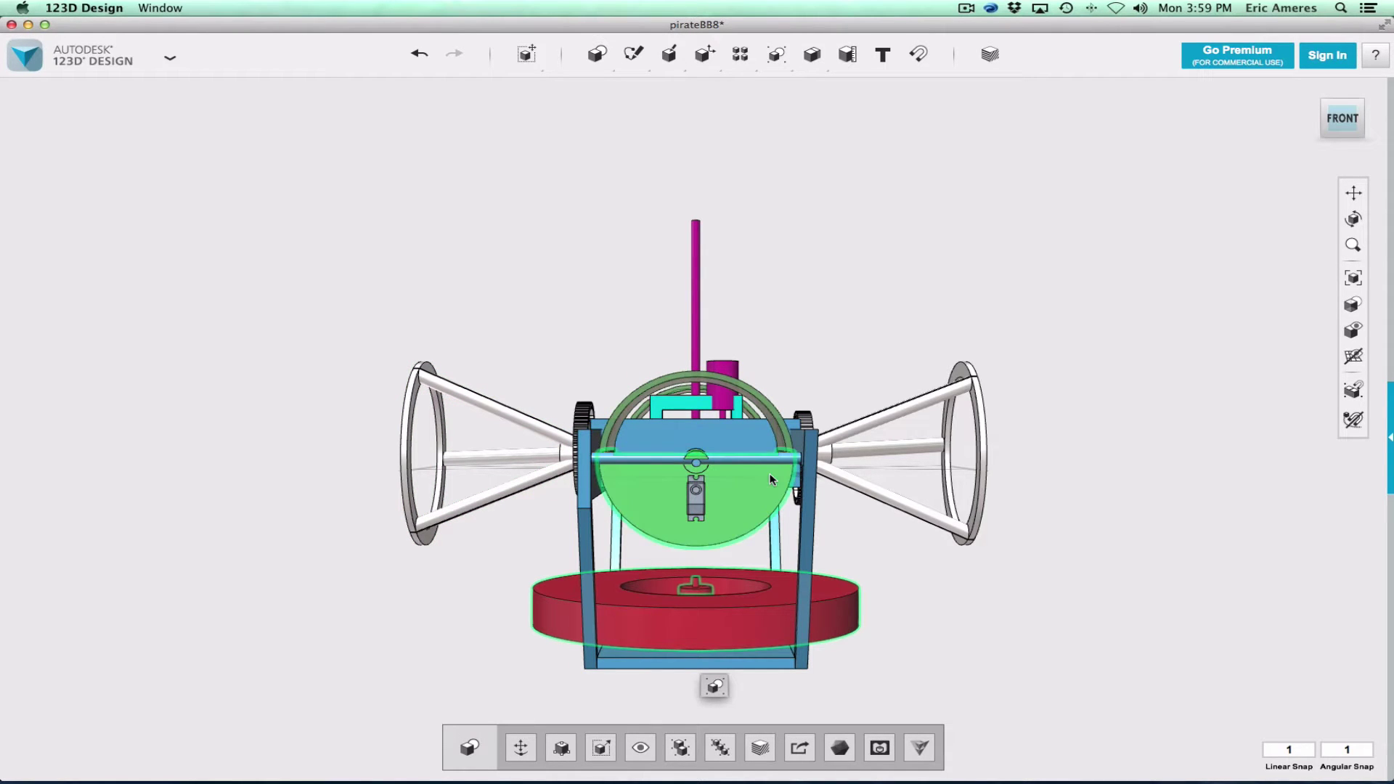
shift+click(731, 471)
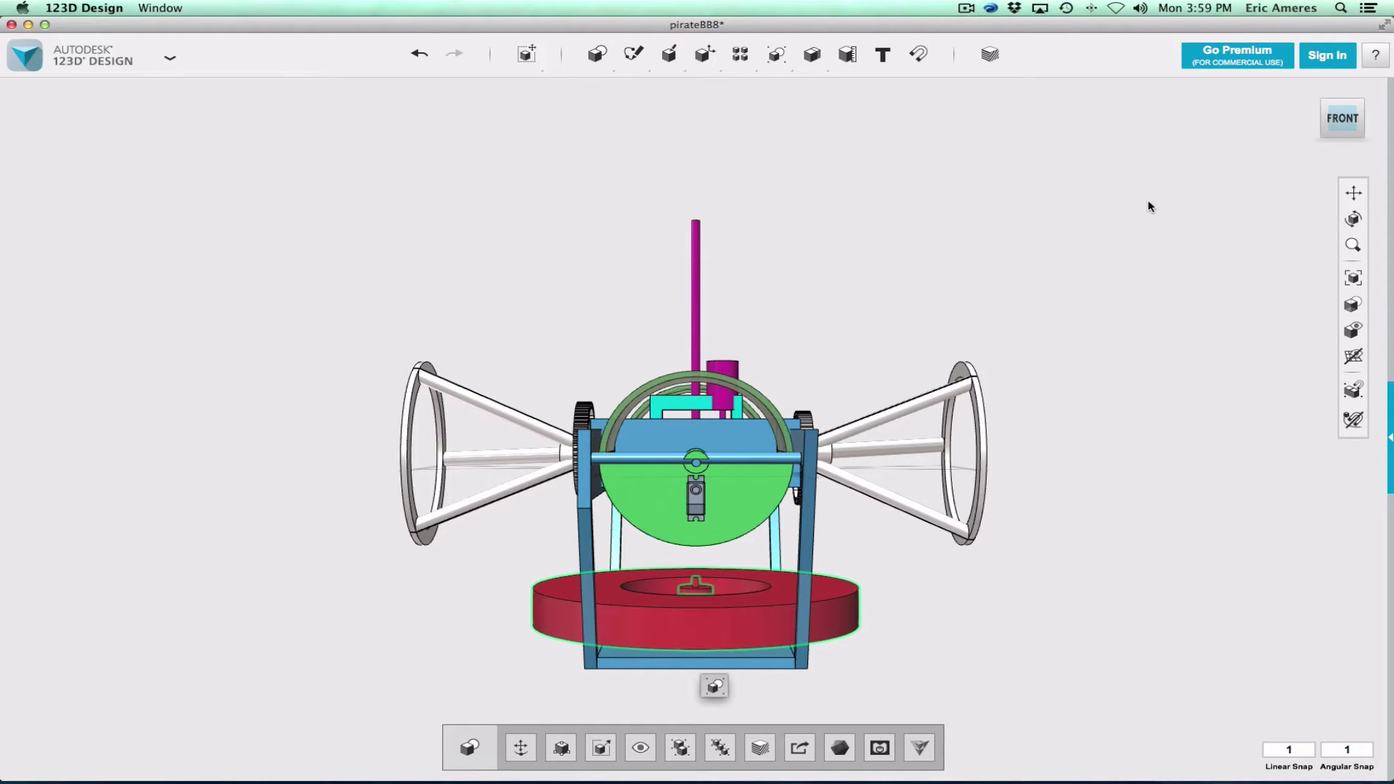
drag(1342, 122, 1340, 122)
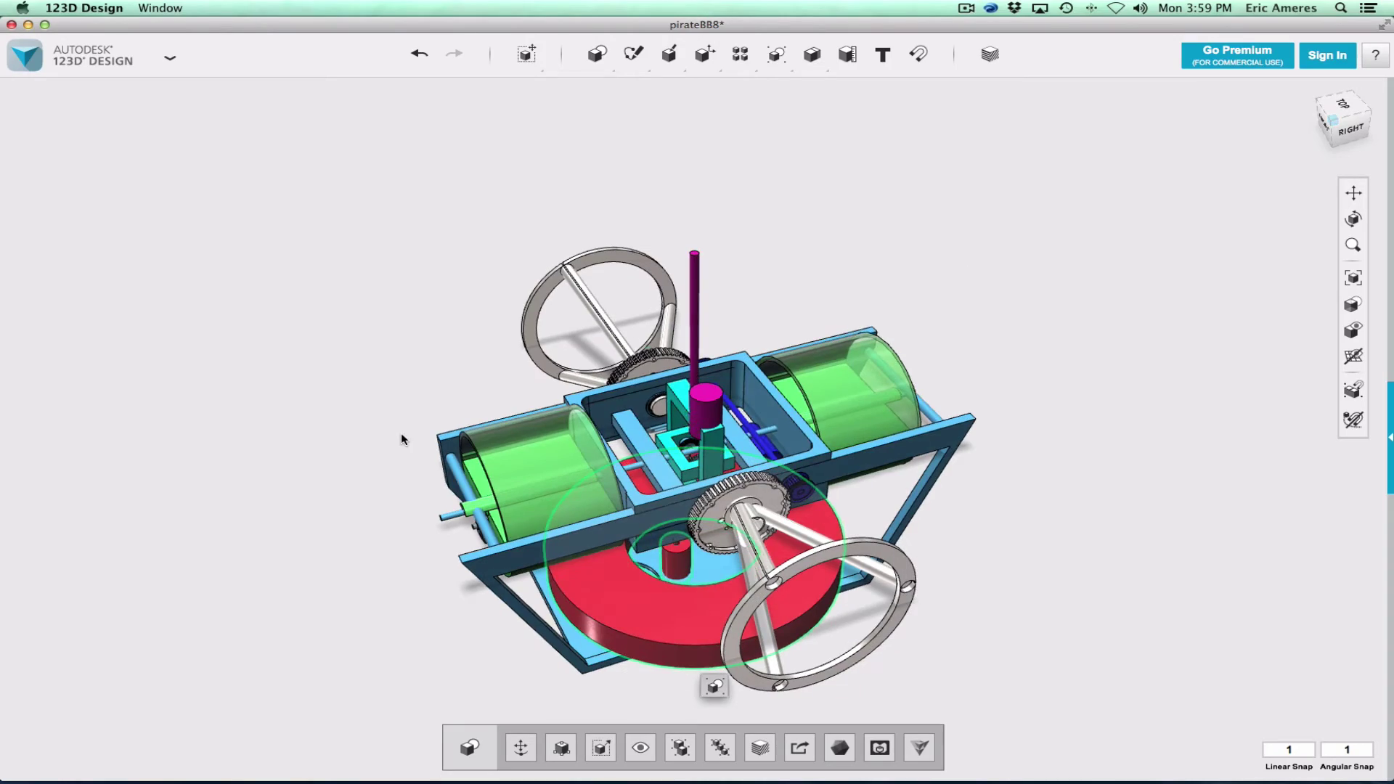
Swing to a front-right-top view and clear the selection
scroll(714, 467, down, 1)
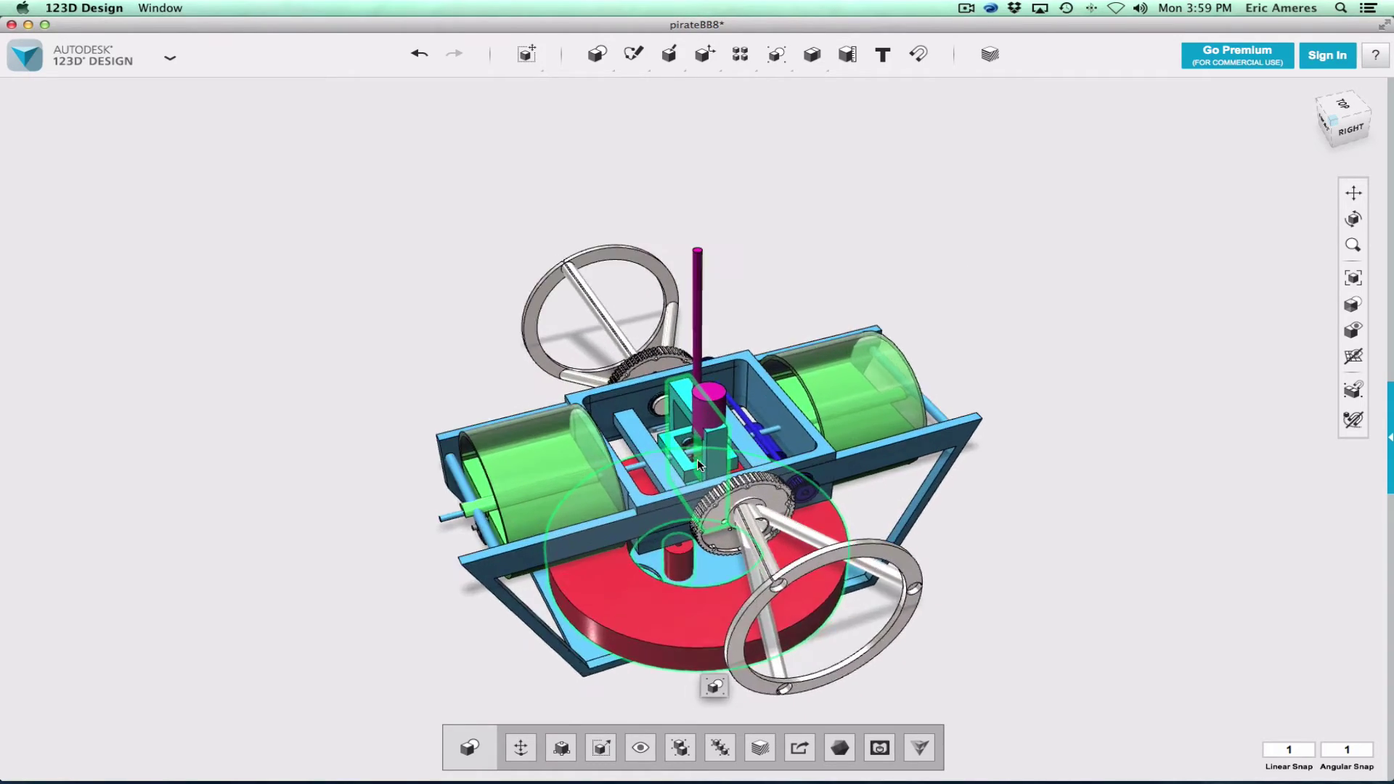
scroll(697, 459, up, 10)
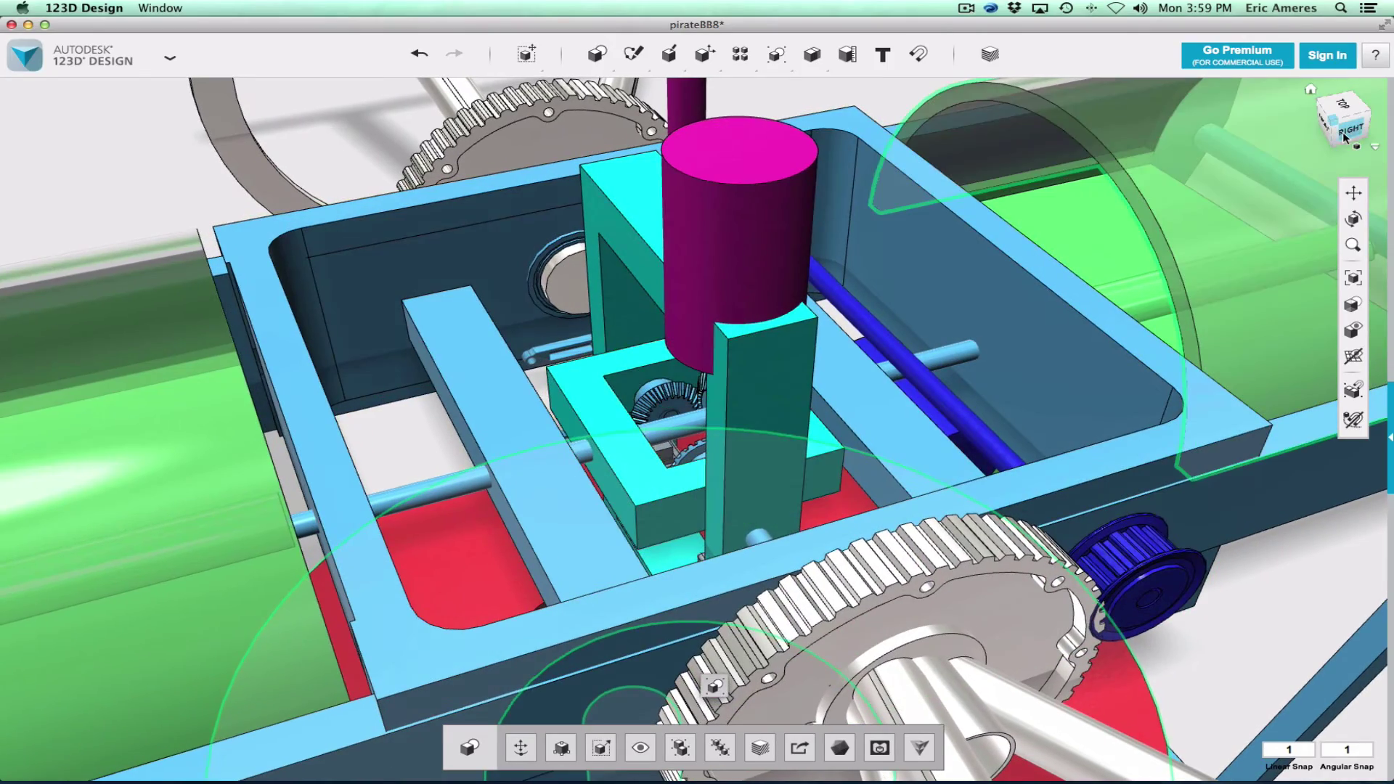
click(1345, 133)
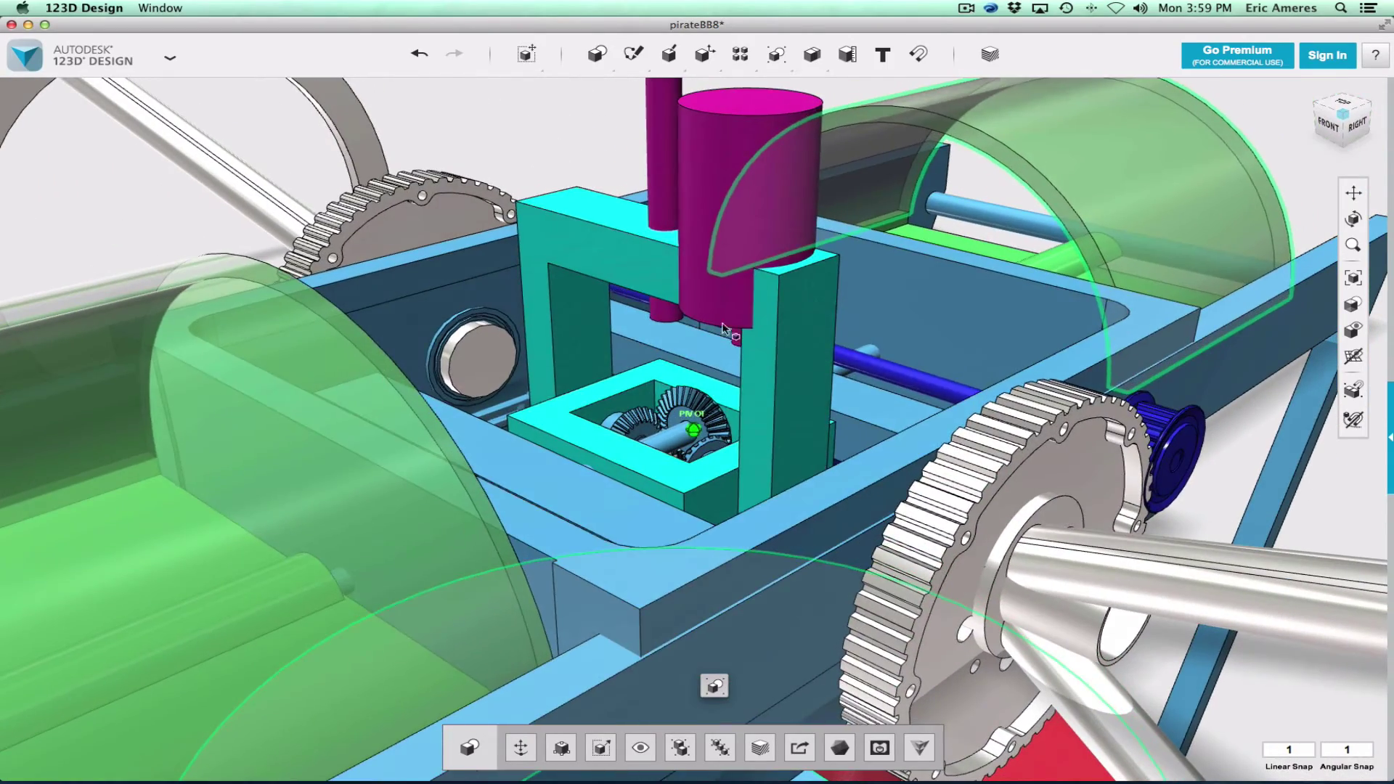
click(538, 121)
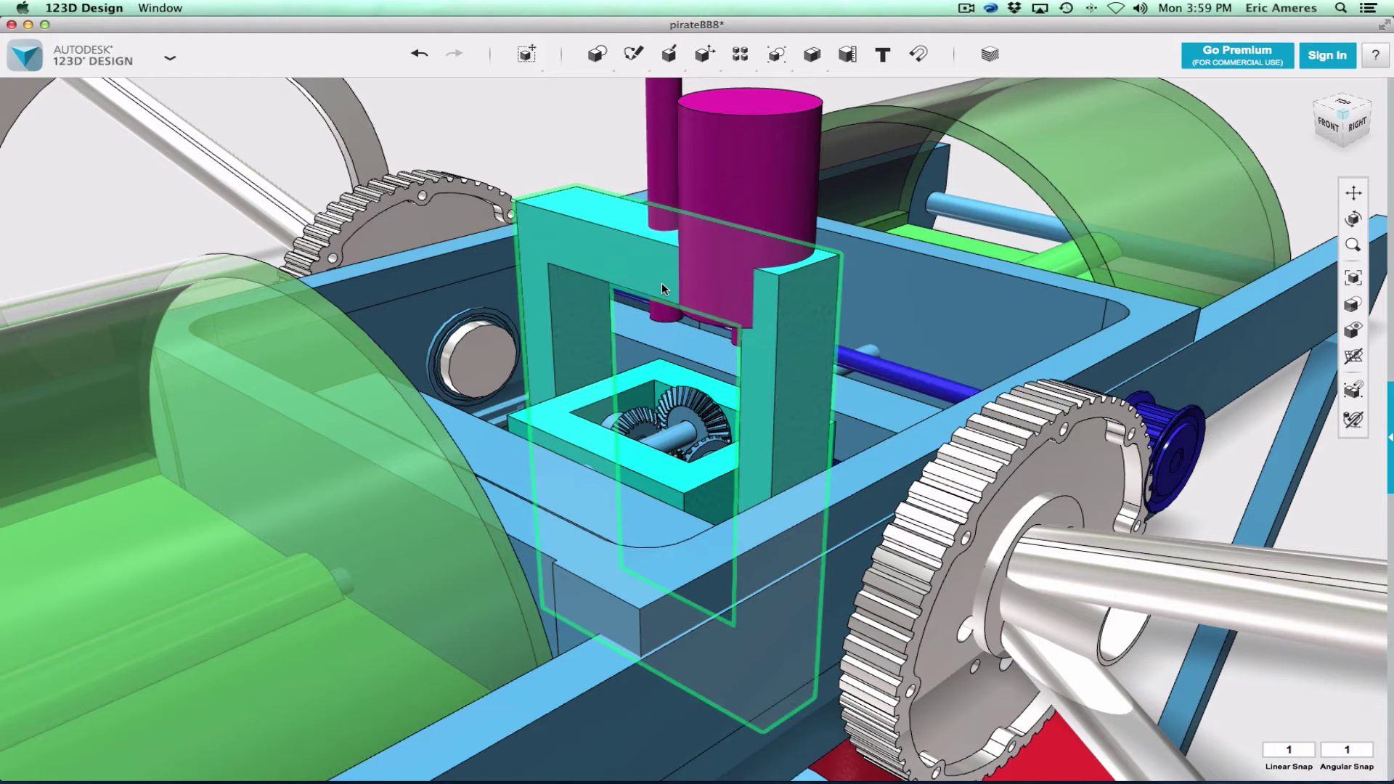
Pan and zoom to bring the magenta rod and near drum into view
scroll(686, 297, up, 3)
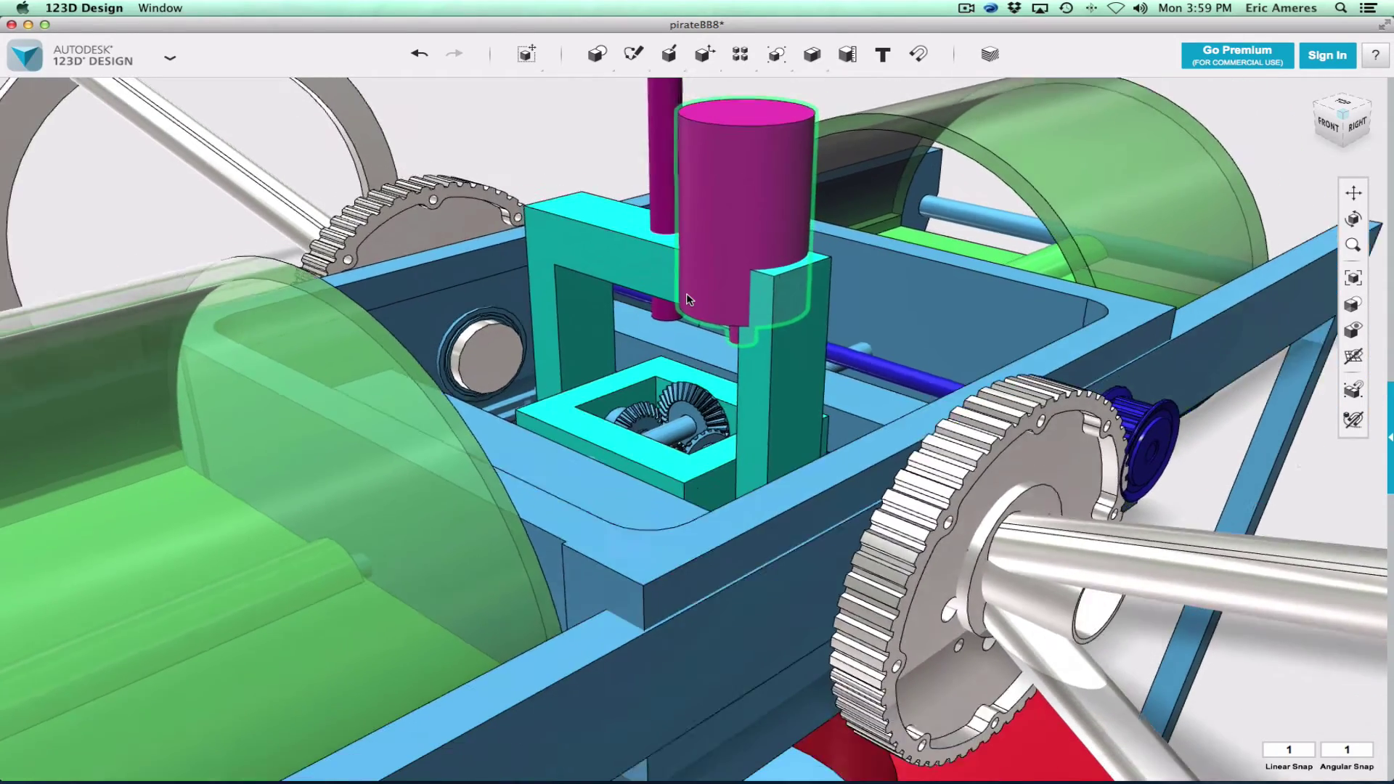
scroll(687, 299, down, 3)
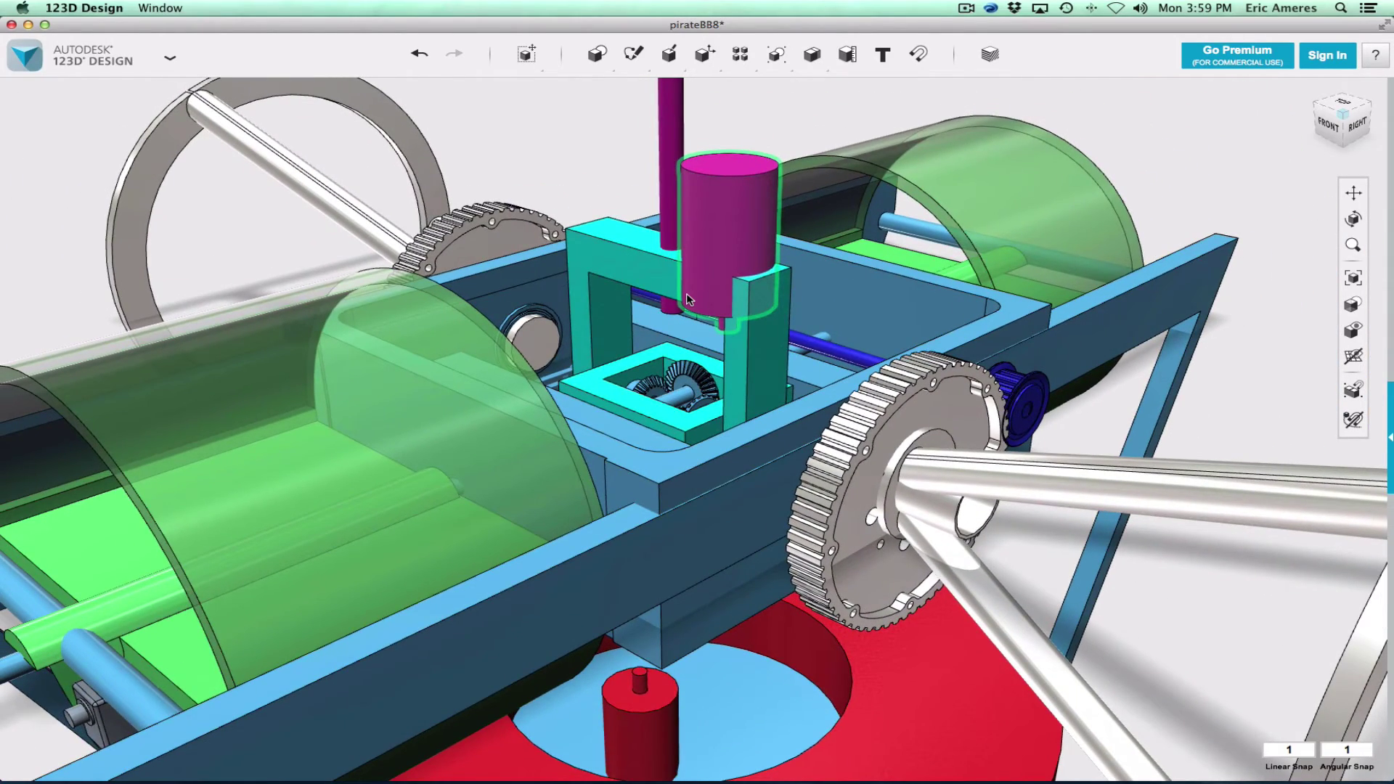
click(1353, 192)
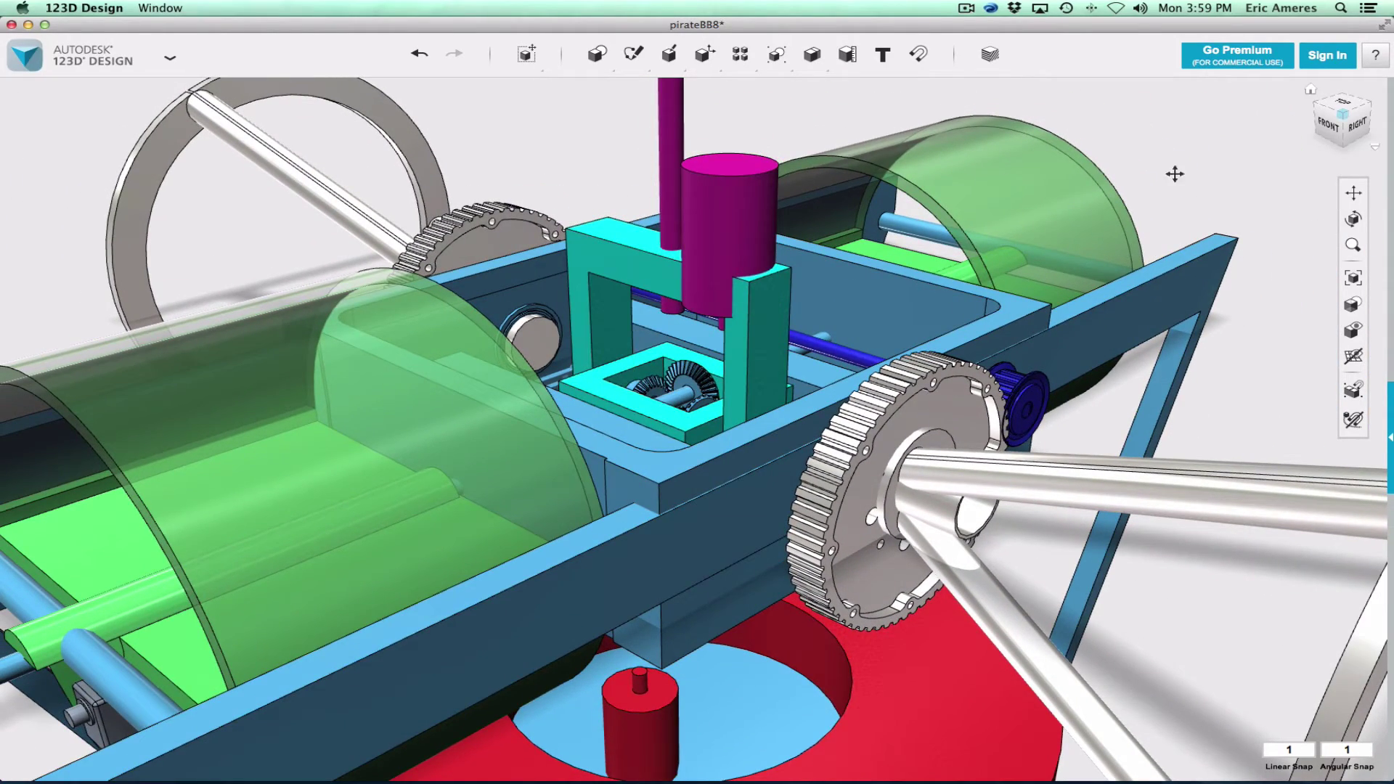
drag(700, 123, 762, 422)
drag(772, 472, 769, 525)
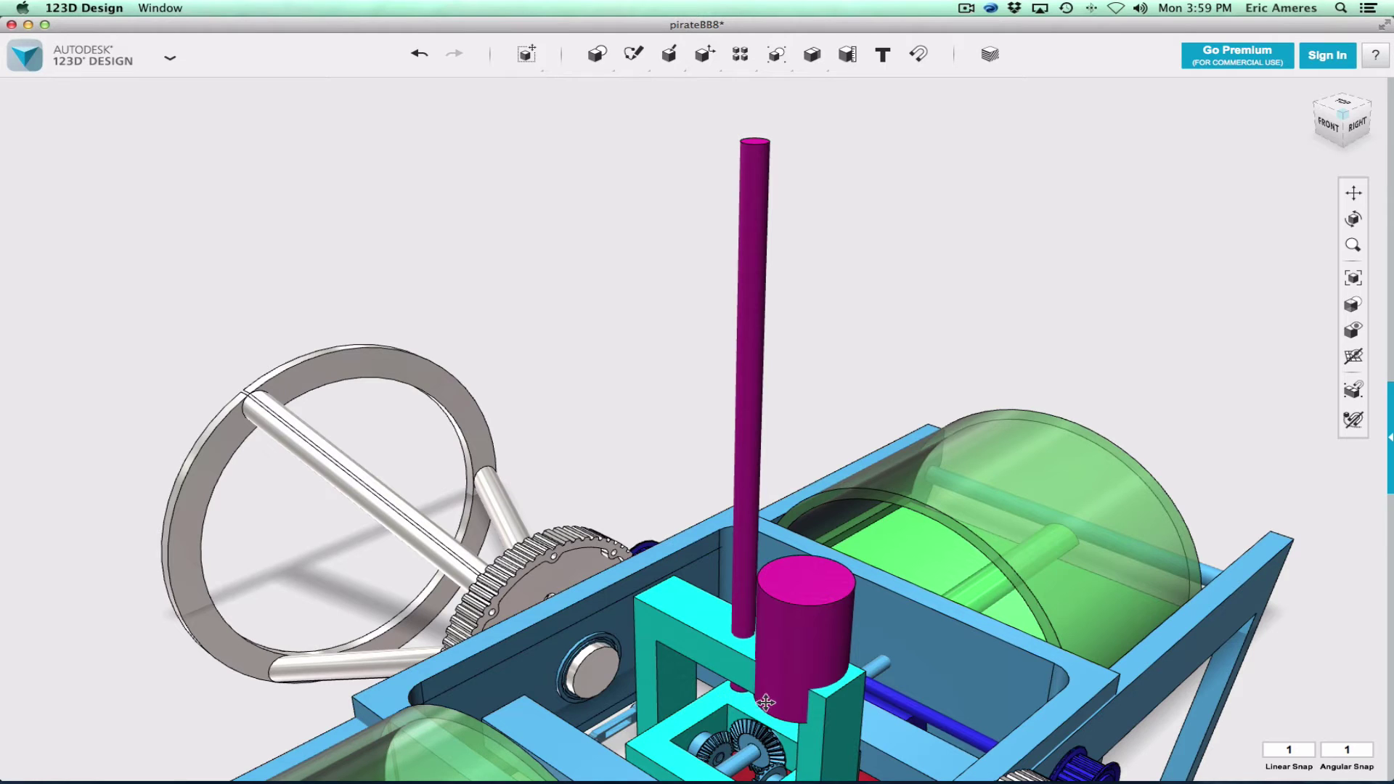
drag(769, 702, 724, 460)
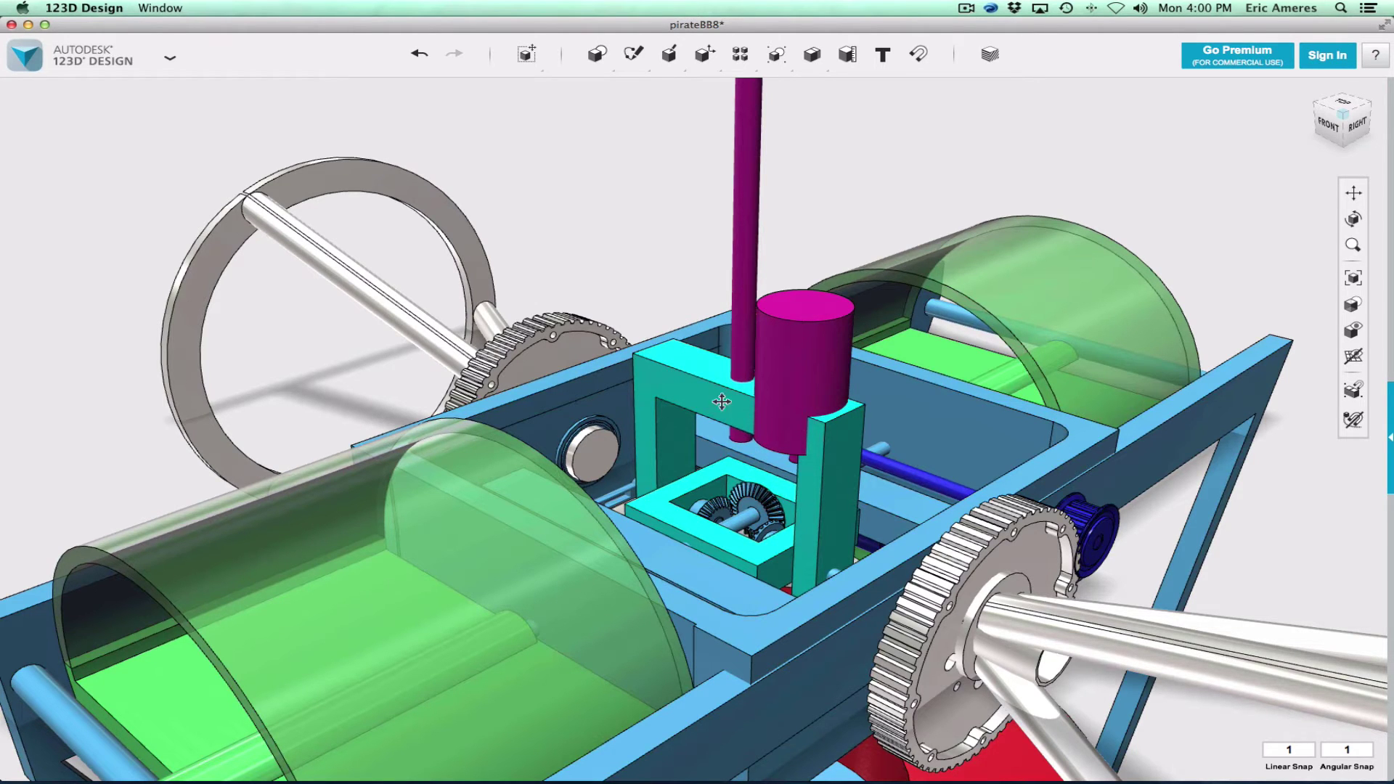
scroll(744, 506, up, 5)
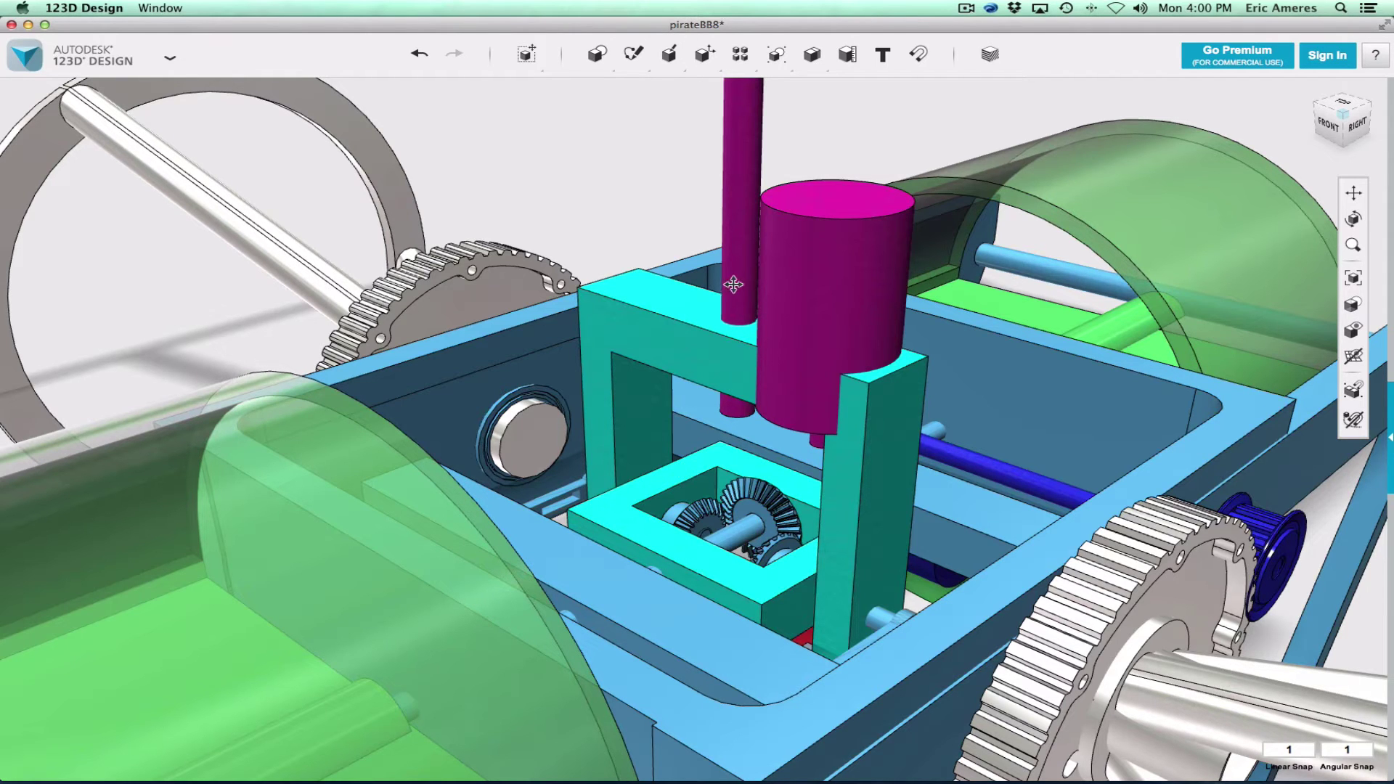
scroll(729, 530, down, 3)
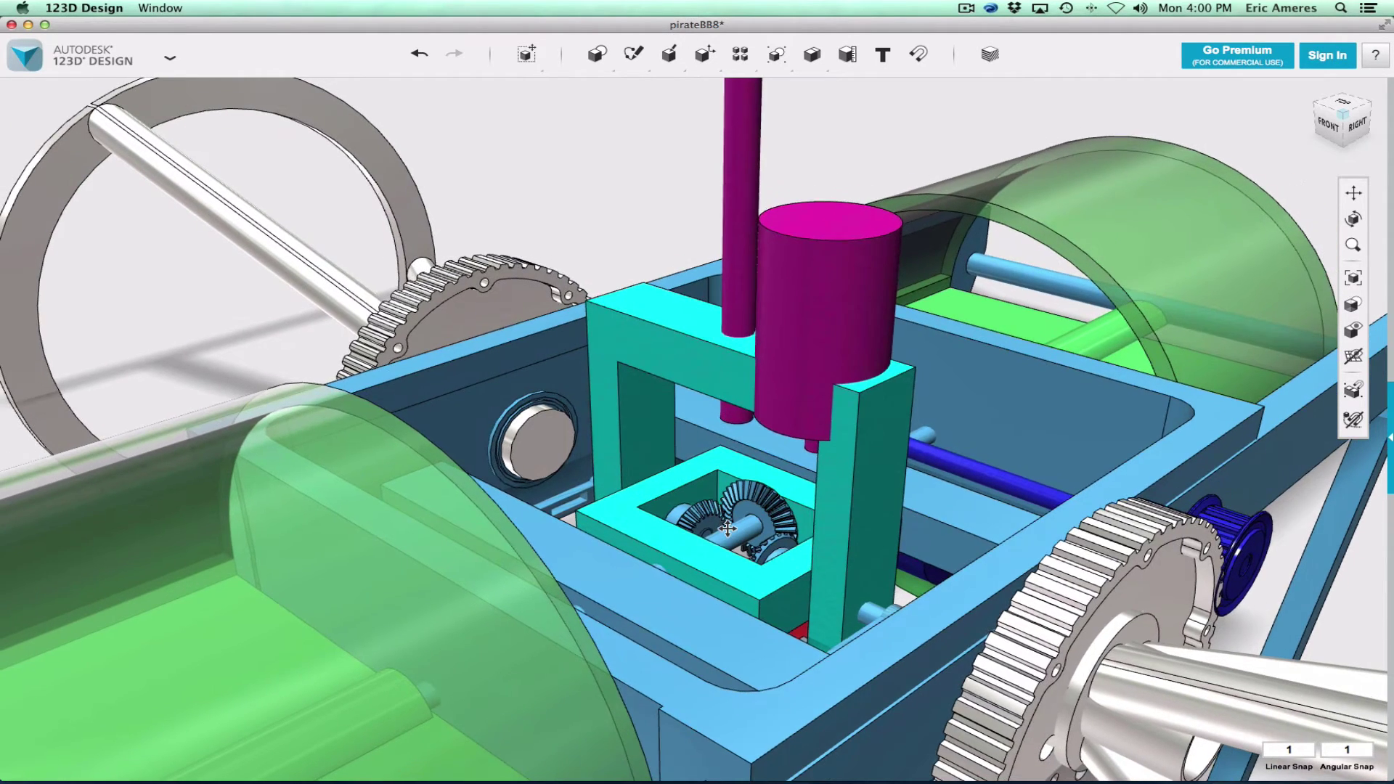
scroll(731, 536, up, 10)
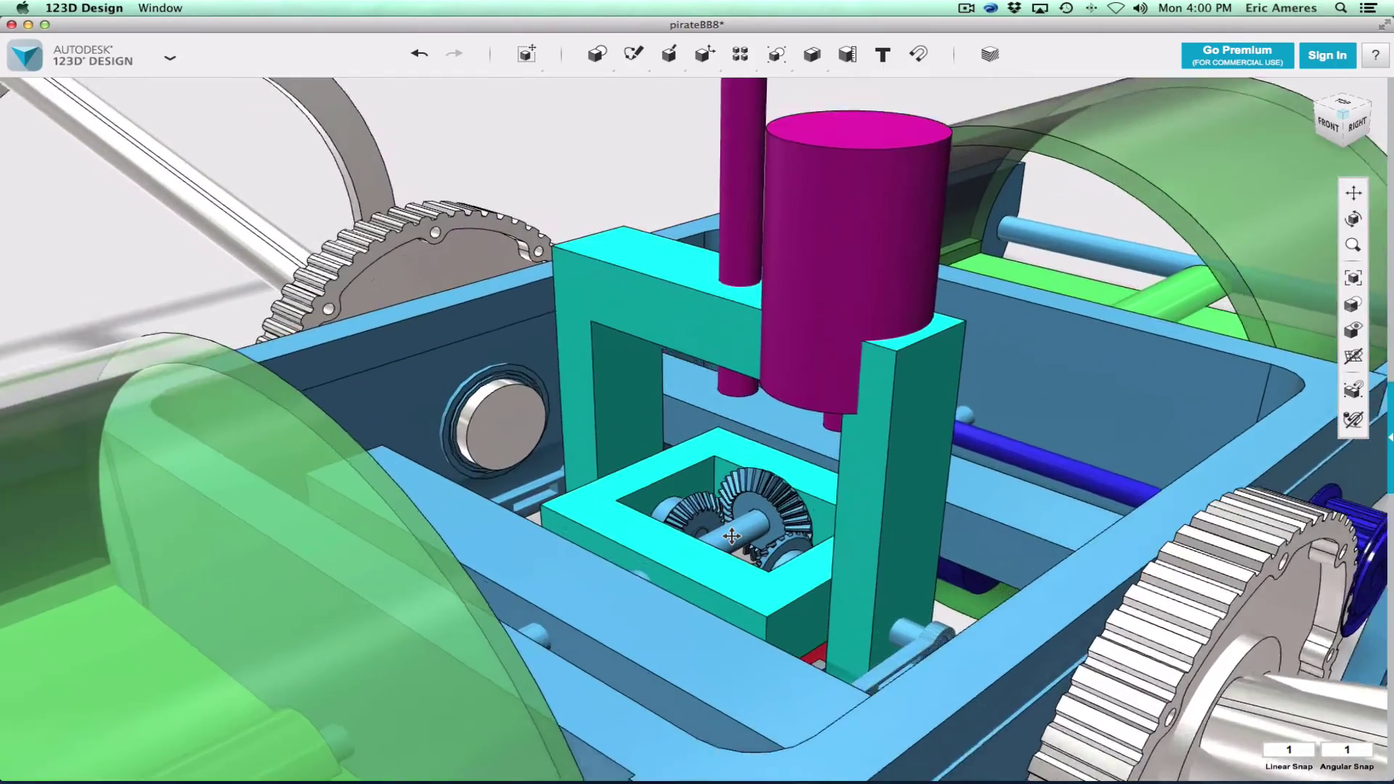
scroll(722, 546, up, 2)
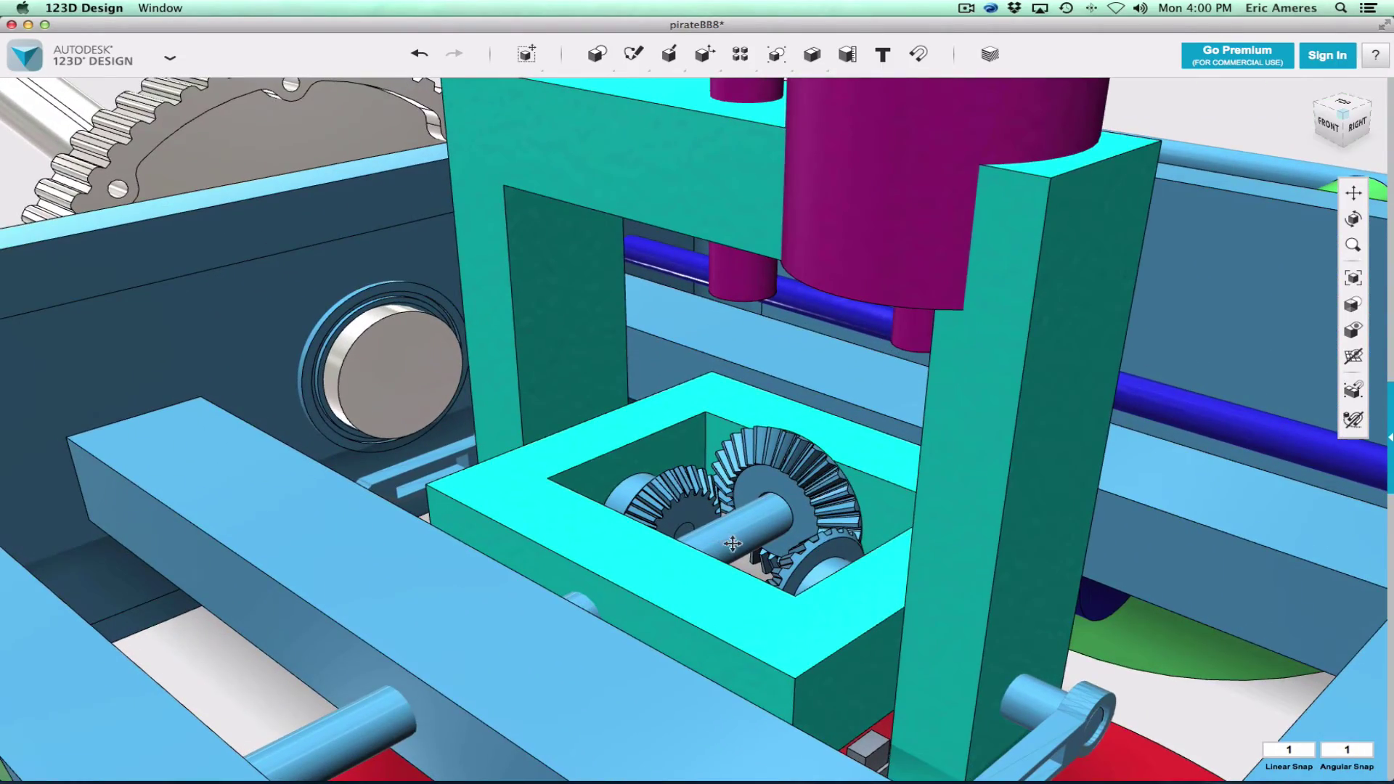
scroll(731, 539, up, 4)
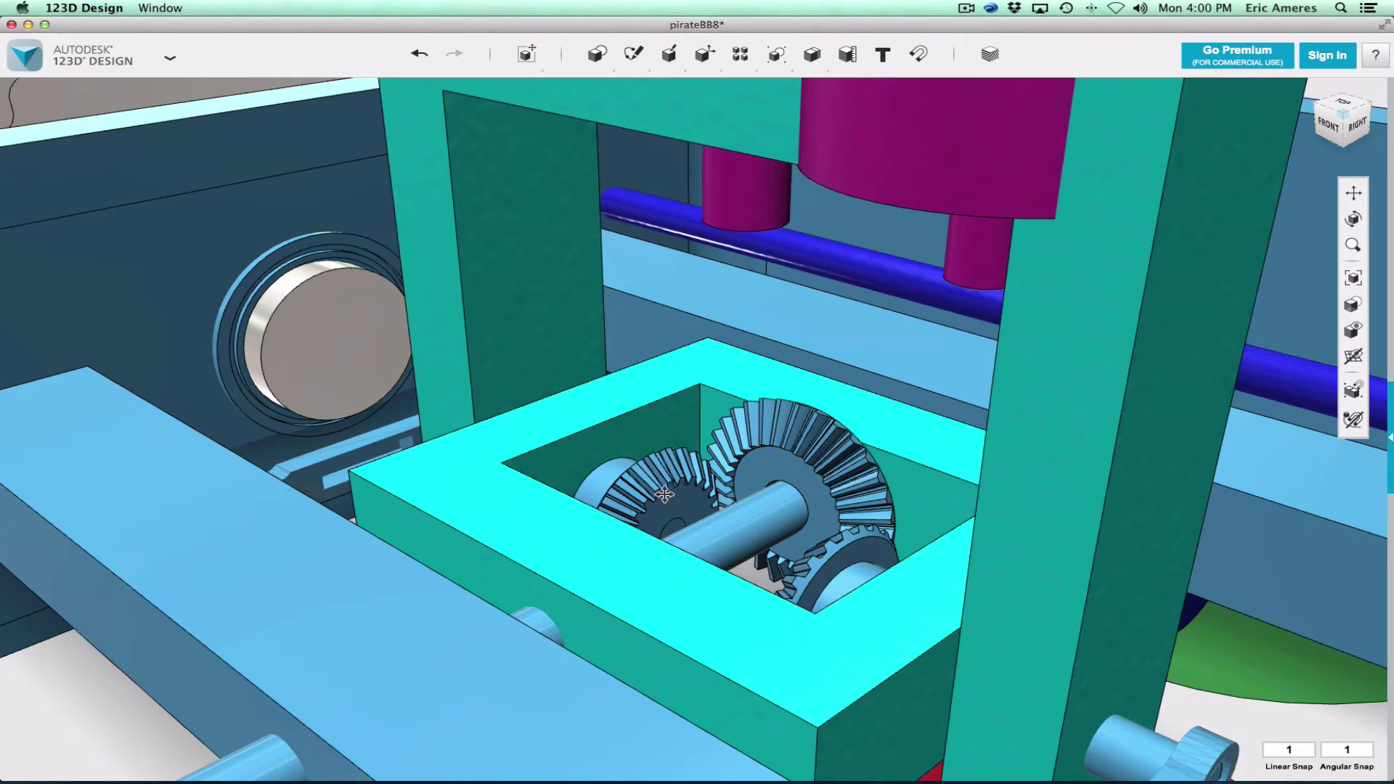
scroll(783, 552, down, 3)
scroll(783, 551, down, 3)
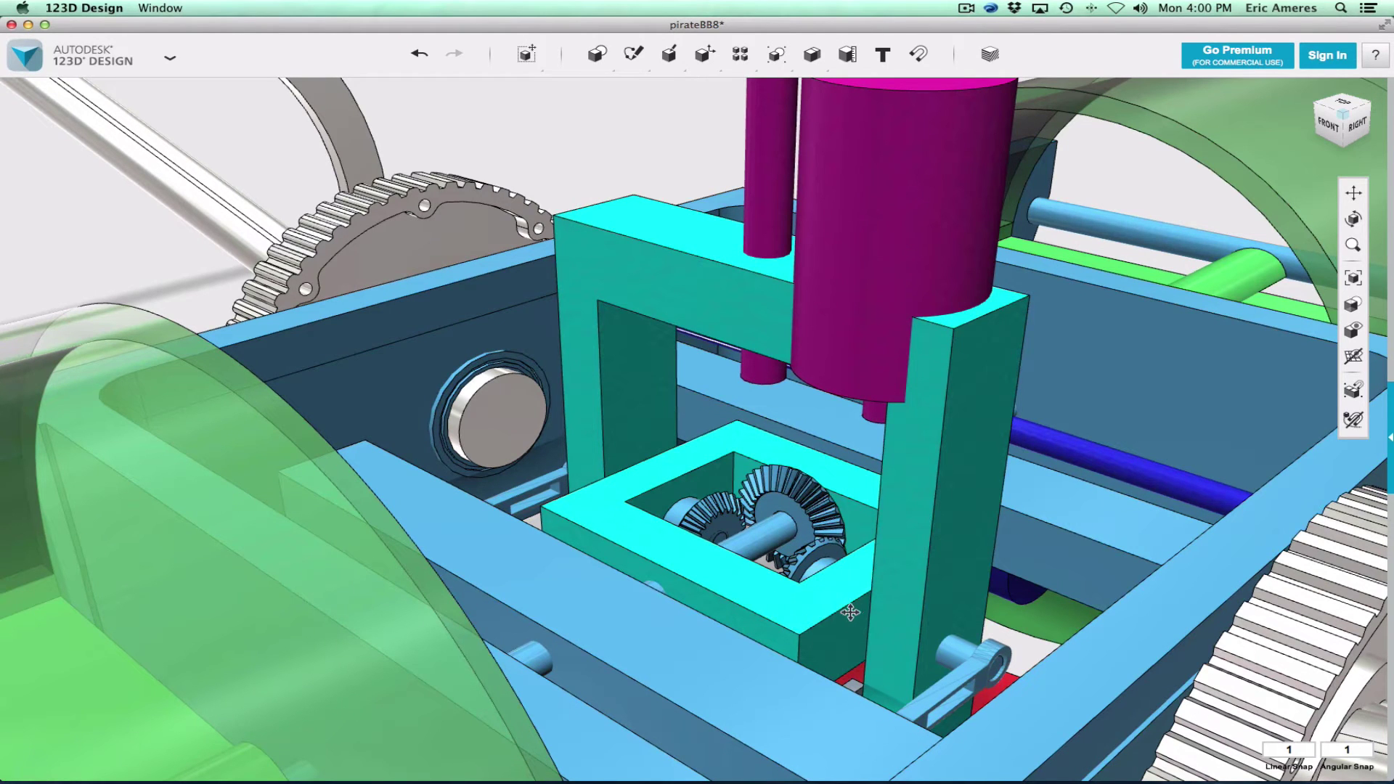
Snap to a top-front view and orbit closely around the lower bevel gear
click(1348, 106)
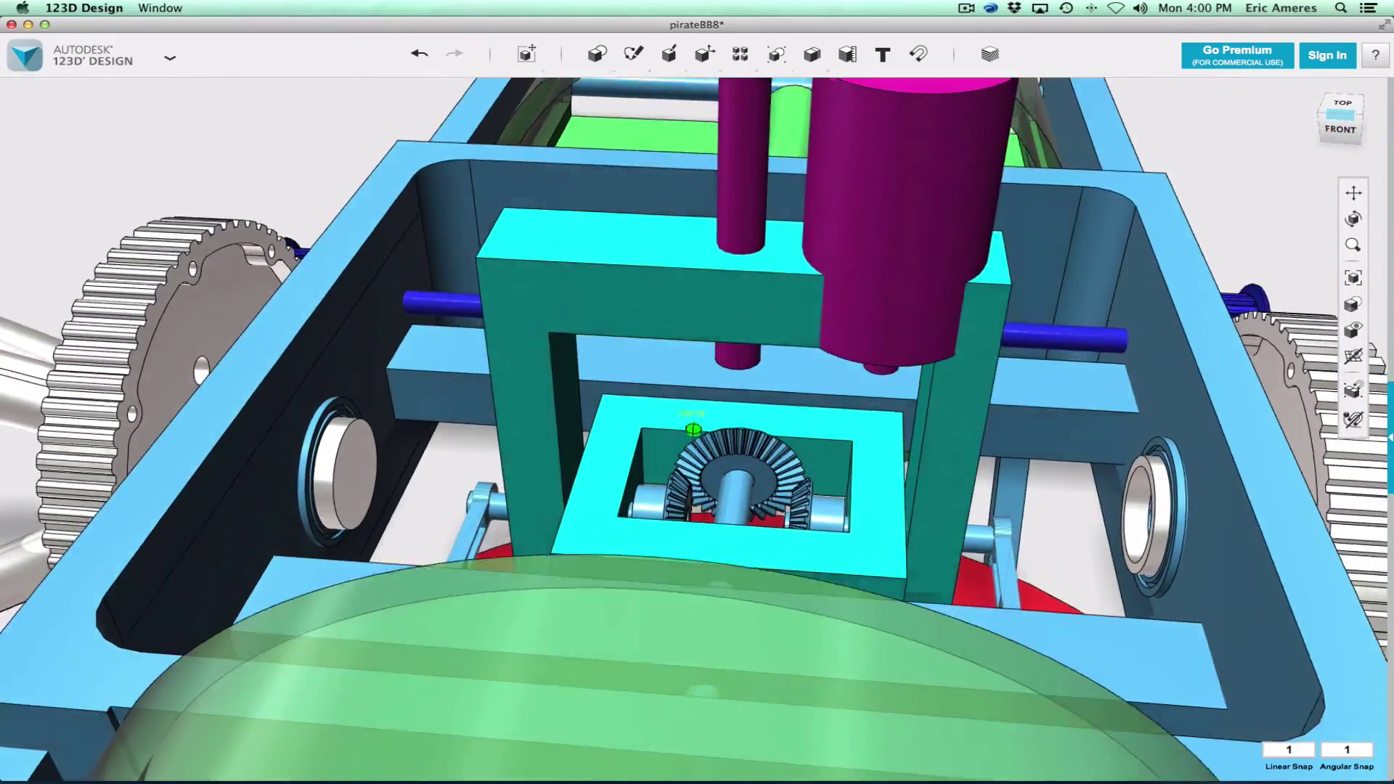
mouse_move(693, 429)
right_down()
mouse_move(494, 501)
mouse_move(783, 614)
right_up()
scroll(813, 664, up, 3)
scroll(813, 664, up, 5)
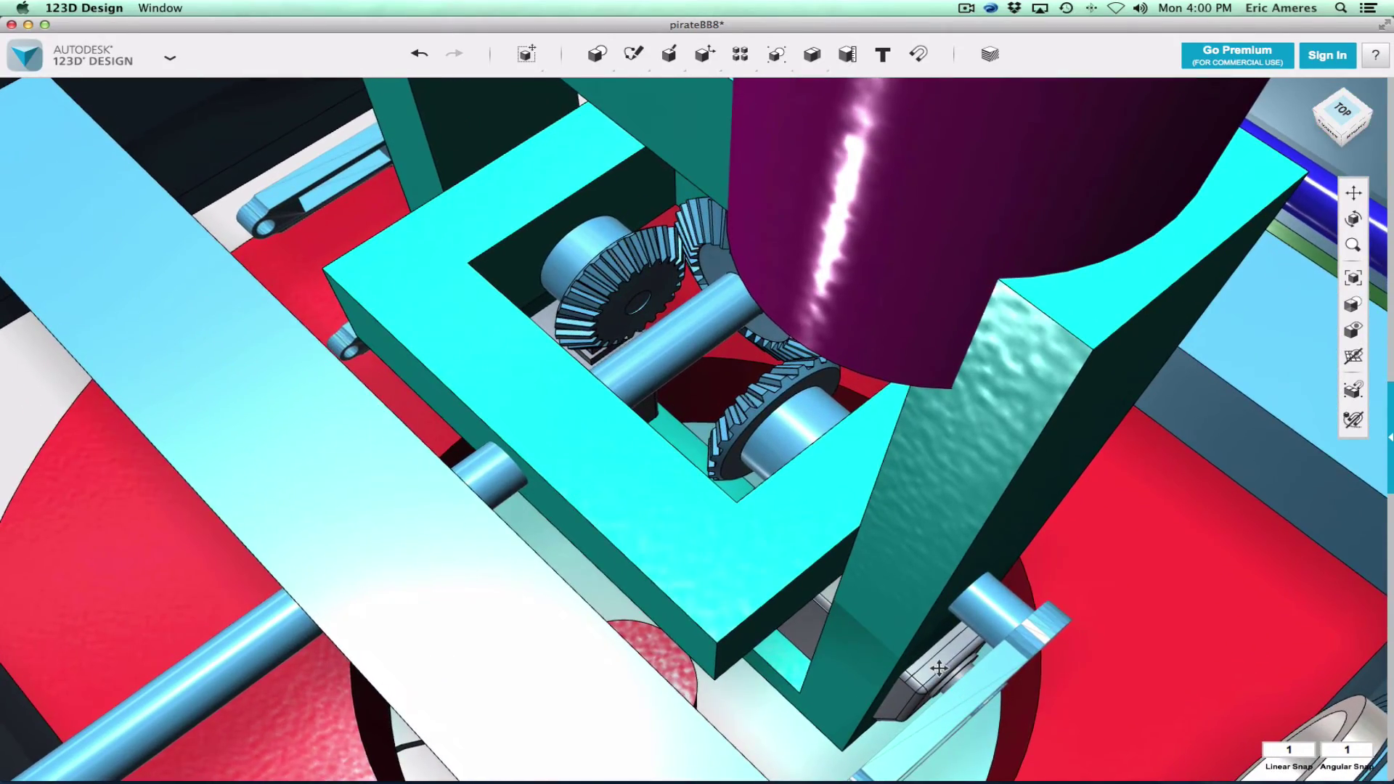
right_drag(693, 430, 80, 521)
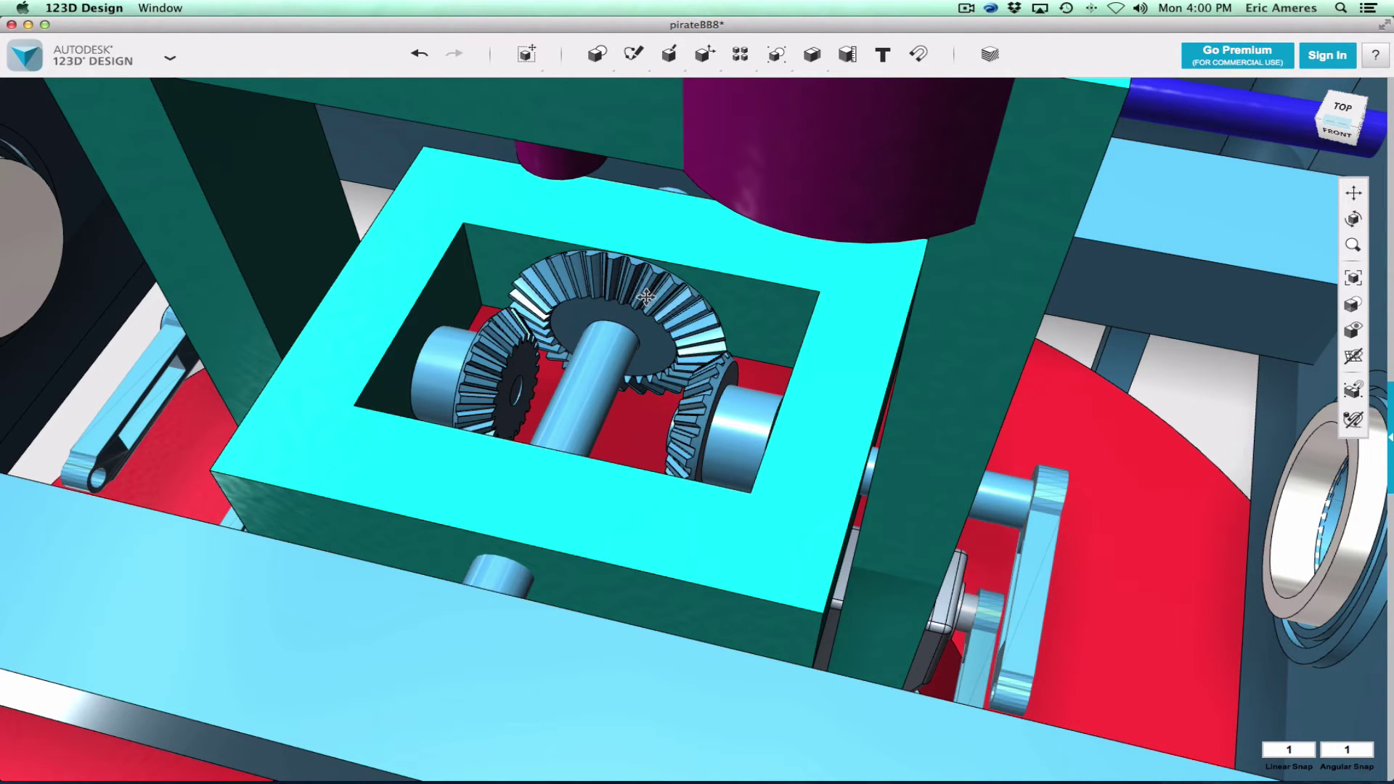
scroll(645, 313, down, 5)
scroll(645, 313, down, 3)
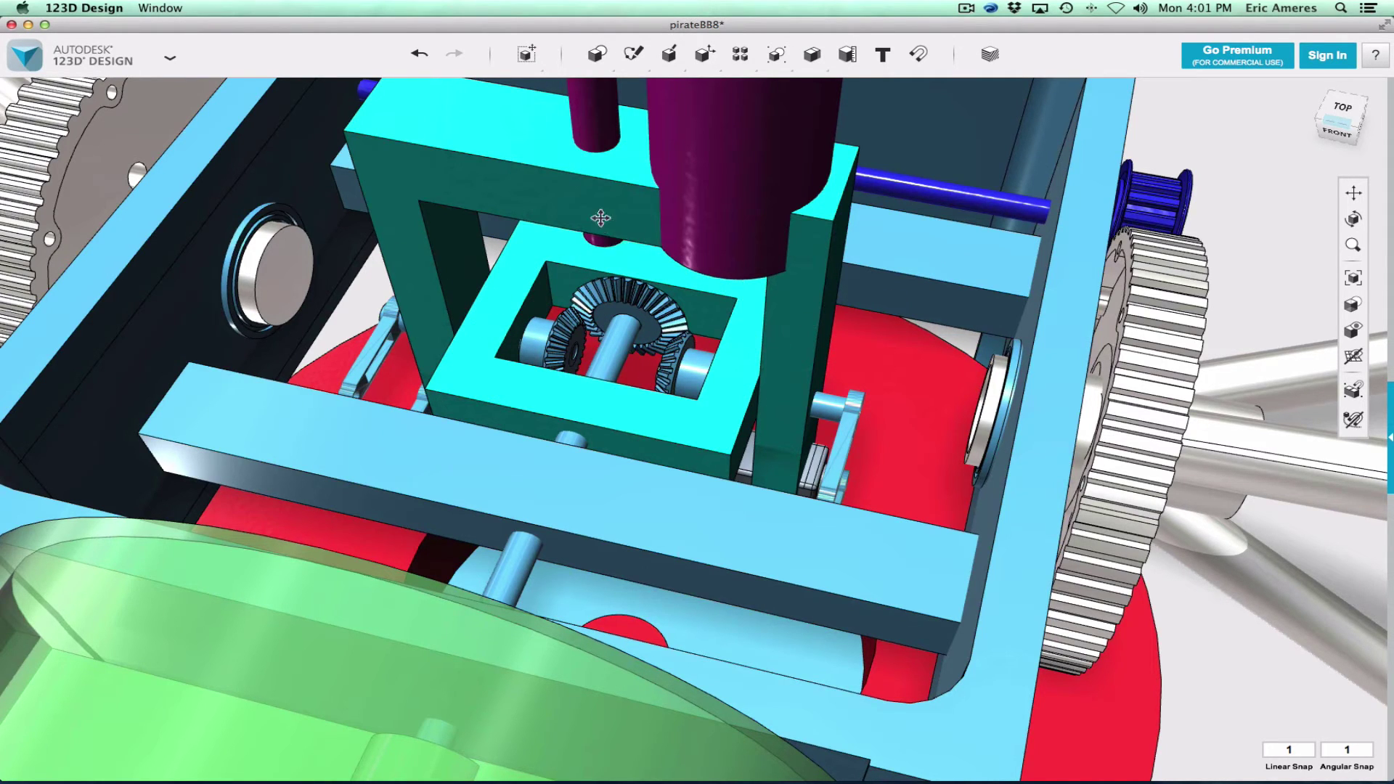
Re-centre on the teal gimbal frame, rotate it to -32 degrees, and exit the rotate handles
key(f)
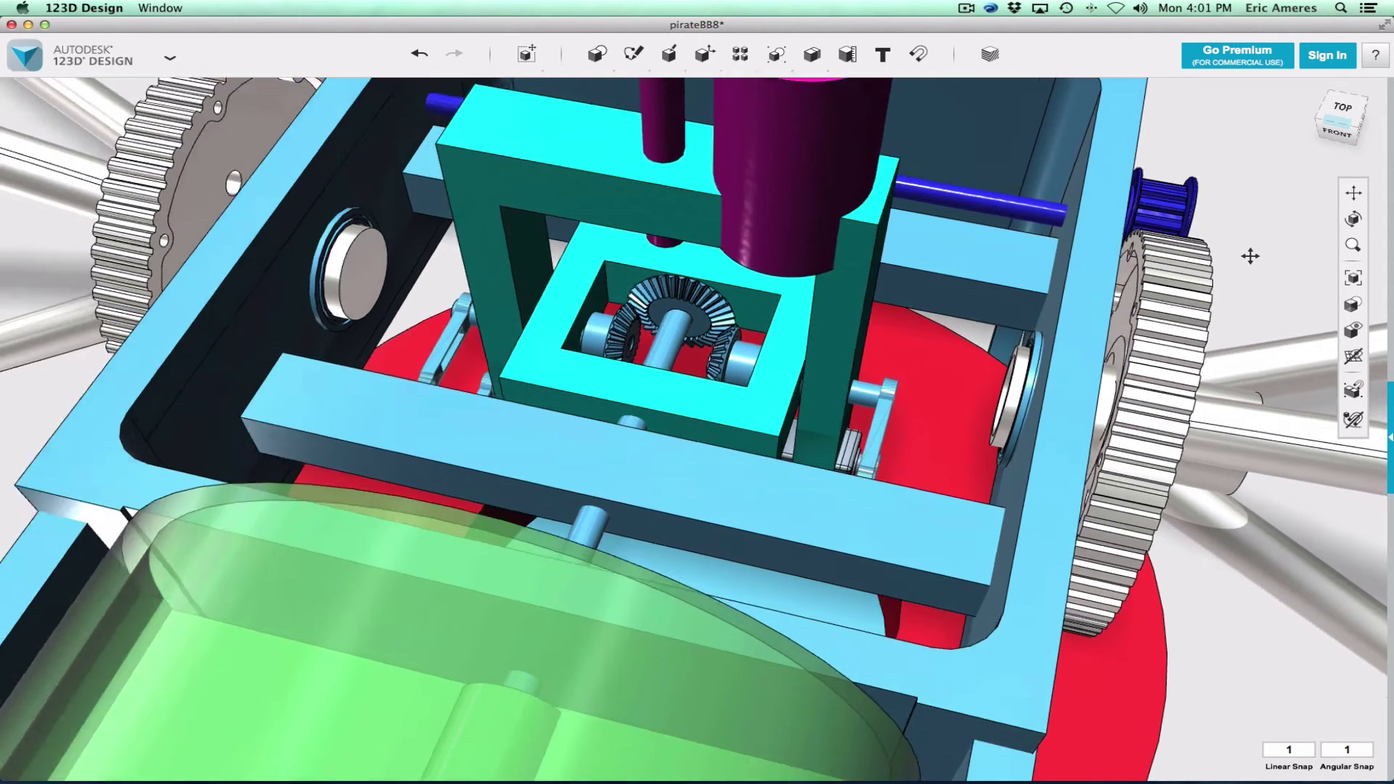
click(699, 228)
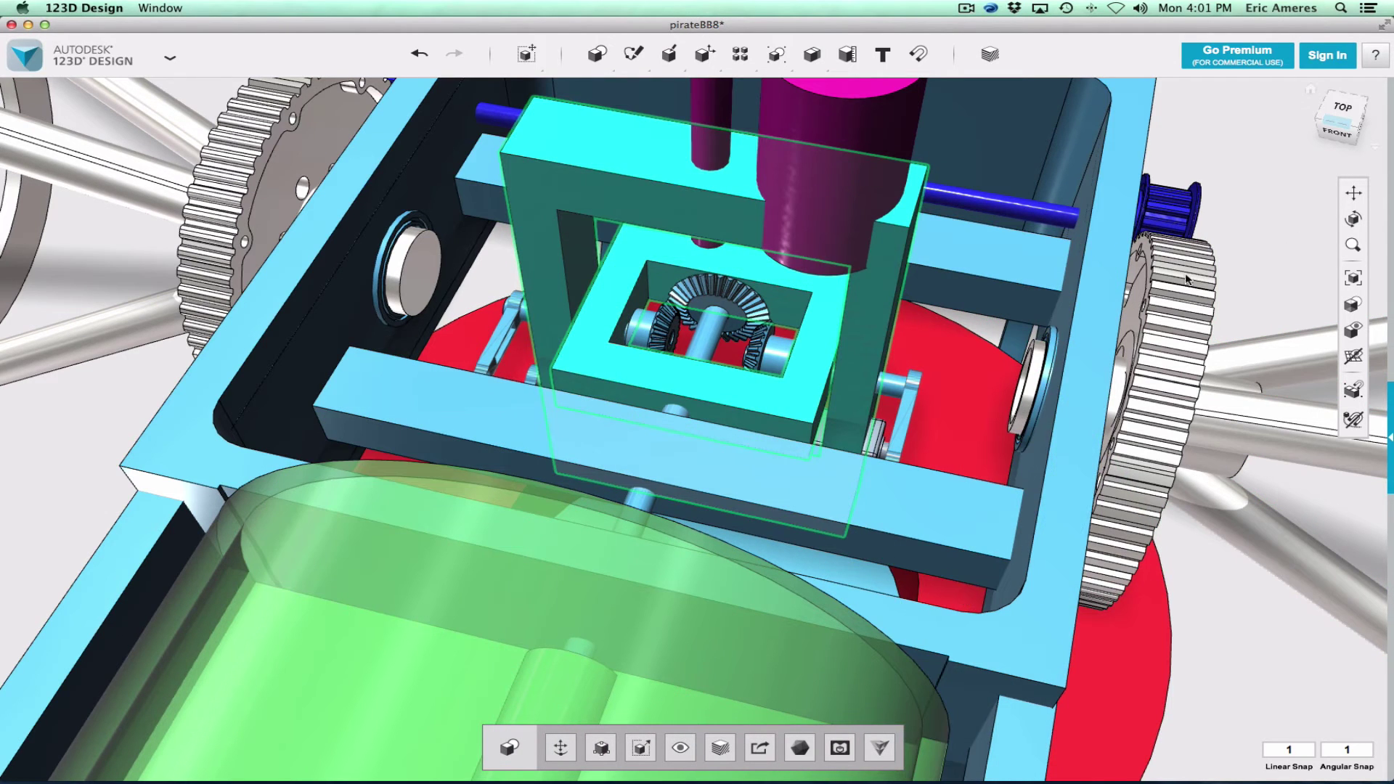
click(559, 747)
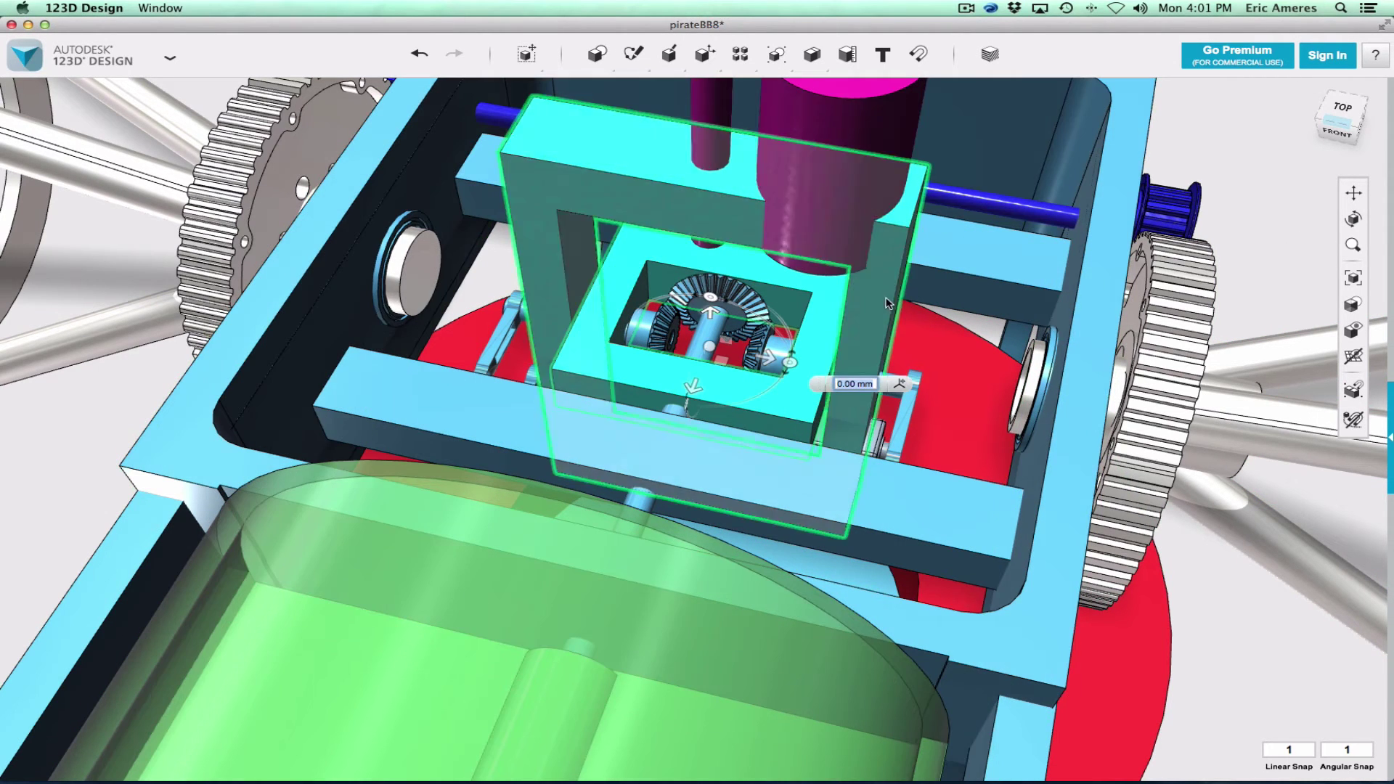
mouse_move(711, 298)
mouse_down()
mouse_move(748, 319)
mouse_move(697, 302)
mouse_move(710, 317)
mouse_up()
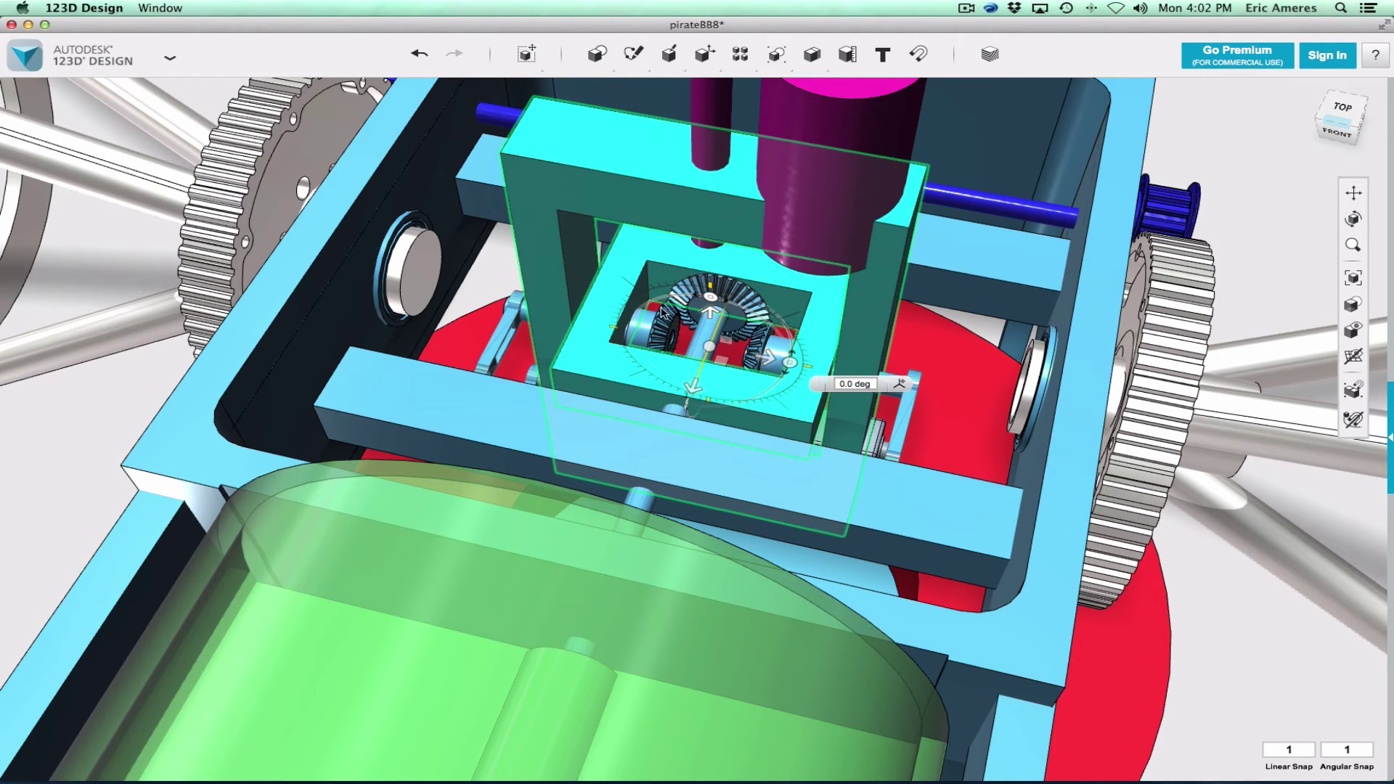
click(732, 220)
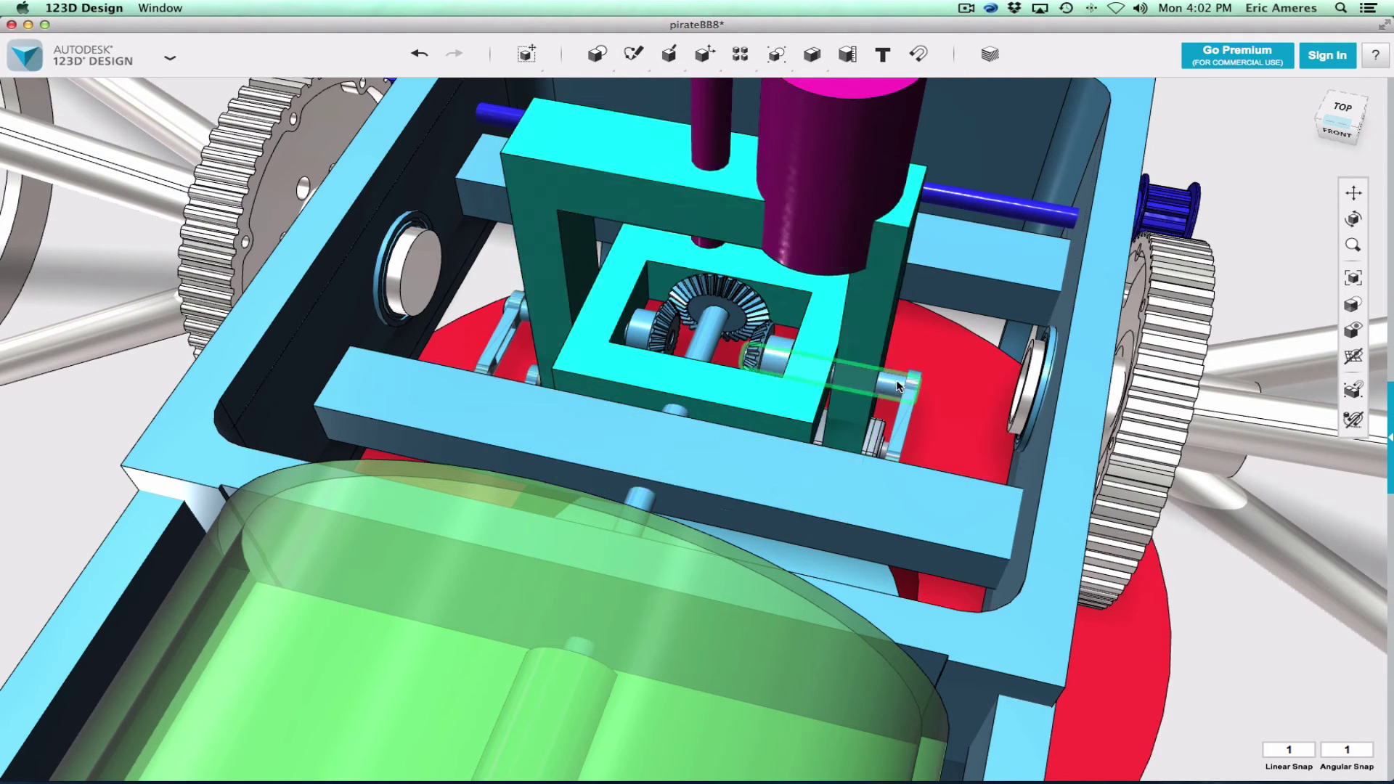
Rotate the cyan gimbal bracket through -21, -13 and 5 degrees about the gear axis
click(864, 334)
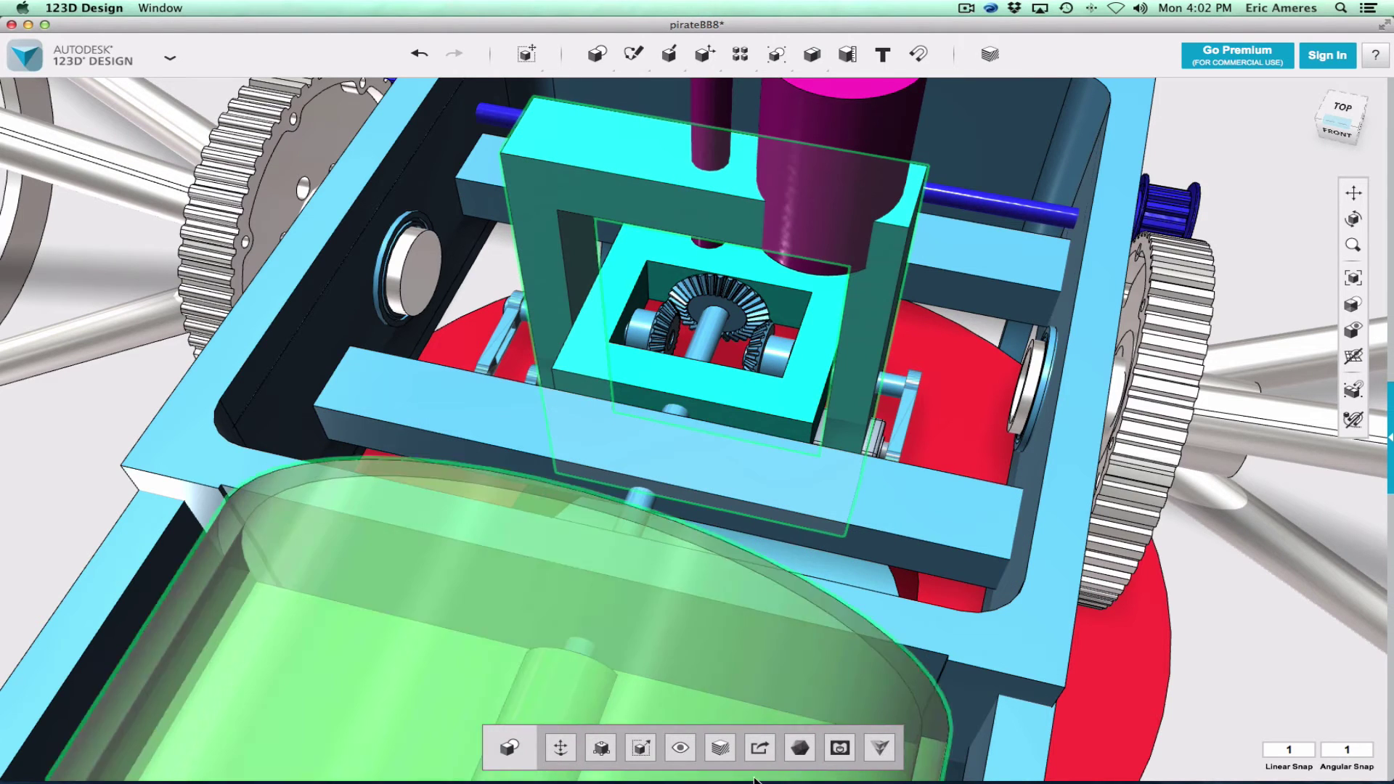
click(556, 749)
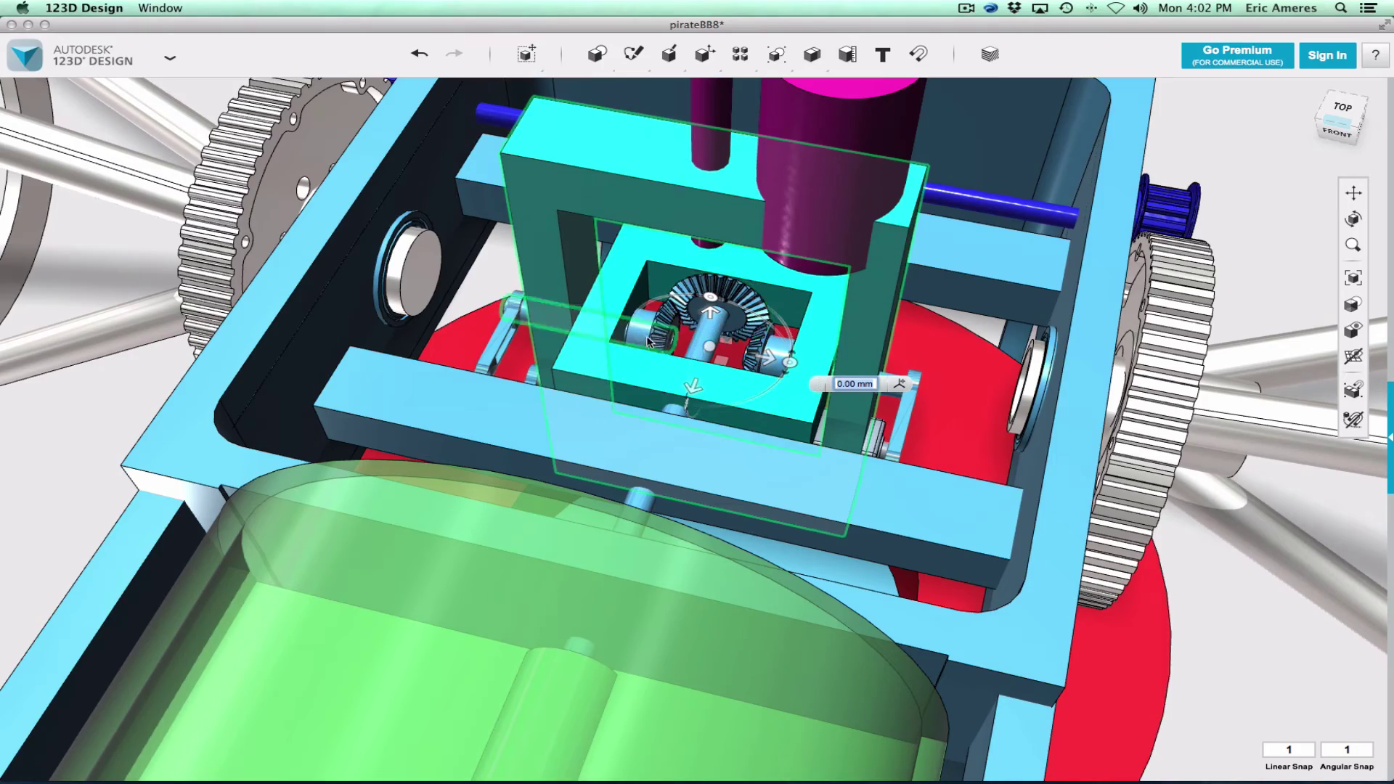
drag(710, 296, 669, 290)
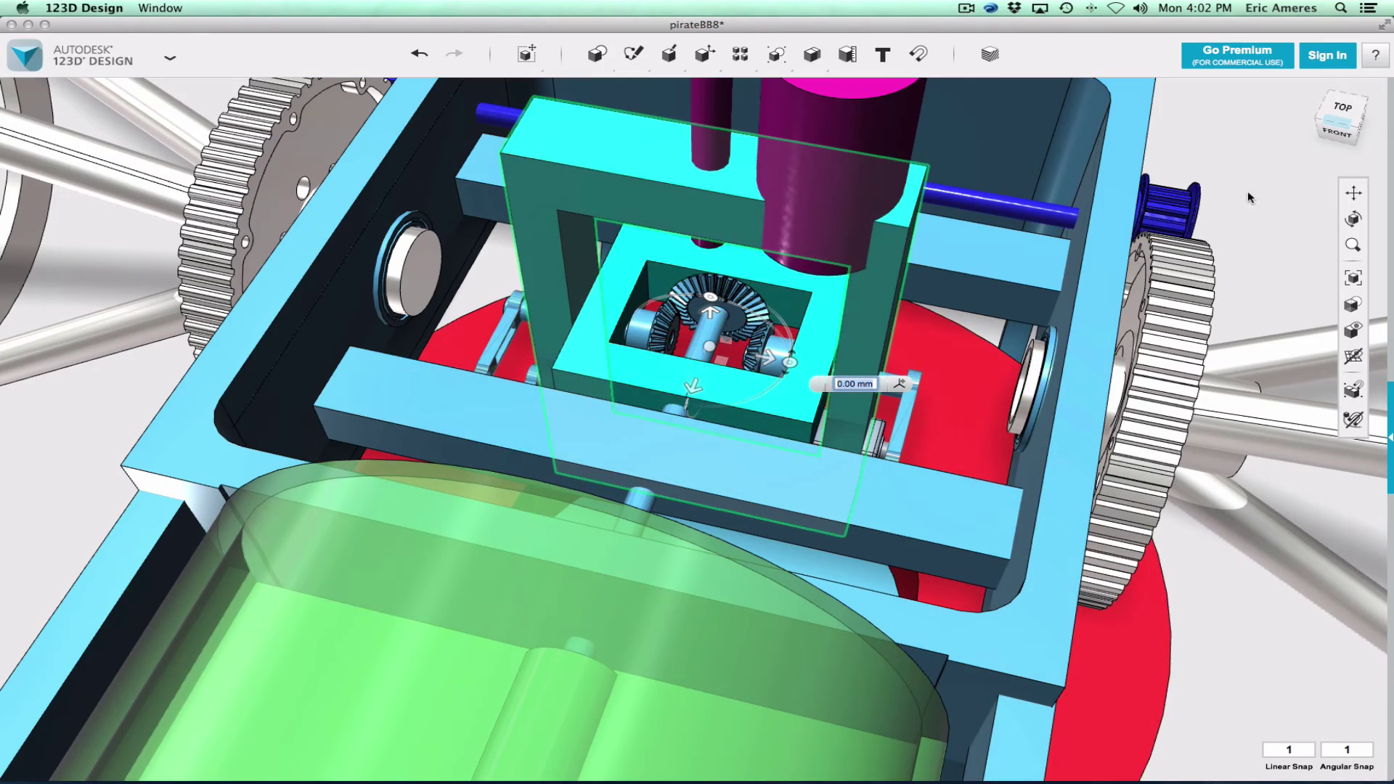
mouse_move(1342, 133)
mouse_down()
mouse_move(1328, 114)
mouse_move(1342, 116)
mouse_up()
drag(728, 439, 761, 409)
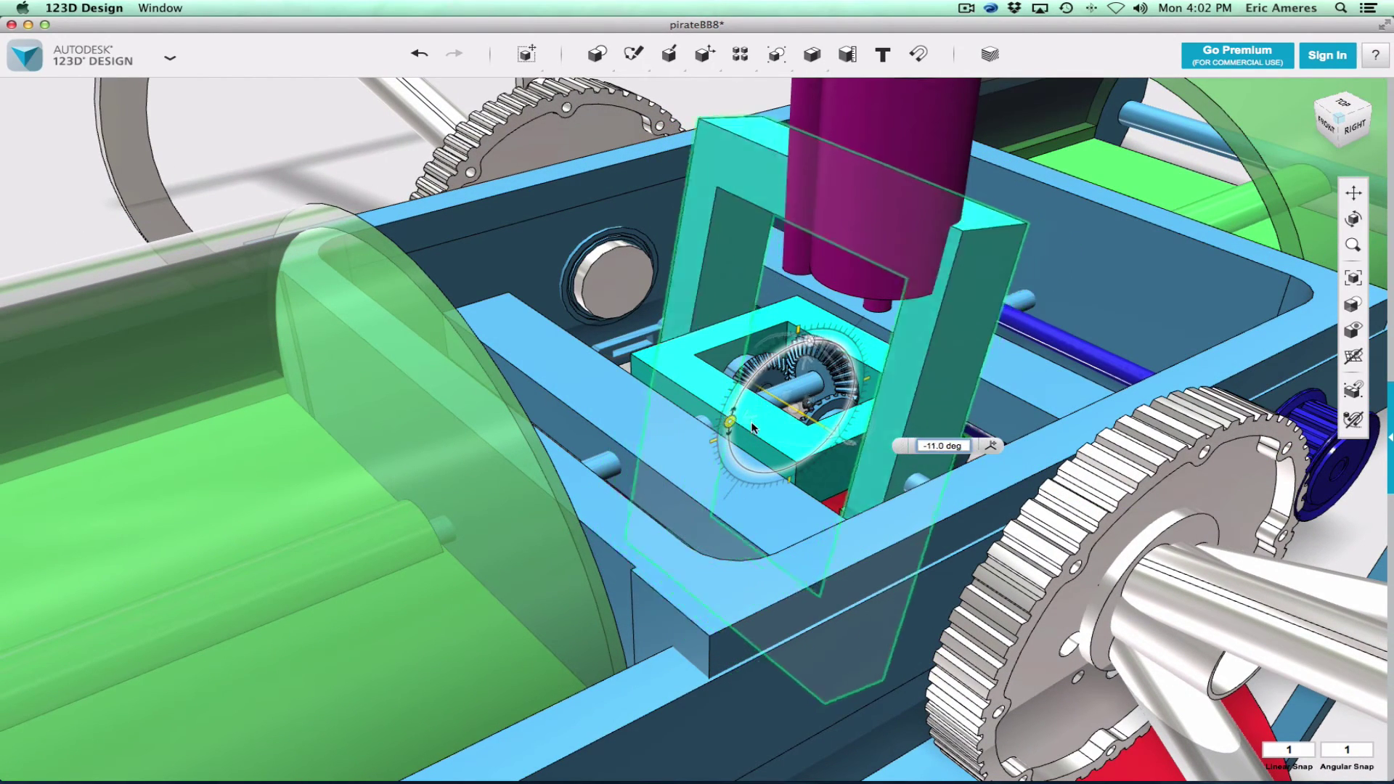
mouse_move(753, 427)
mouse_down()
mouse_move(747, 450)
mouse_move(761, 410)
mouse_up()
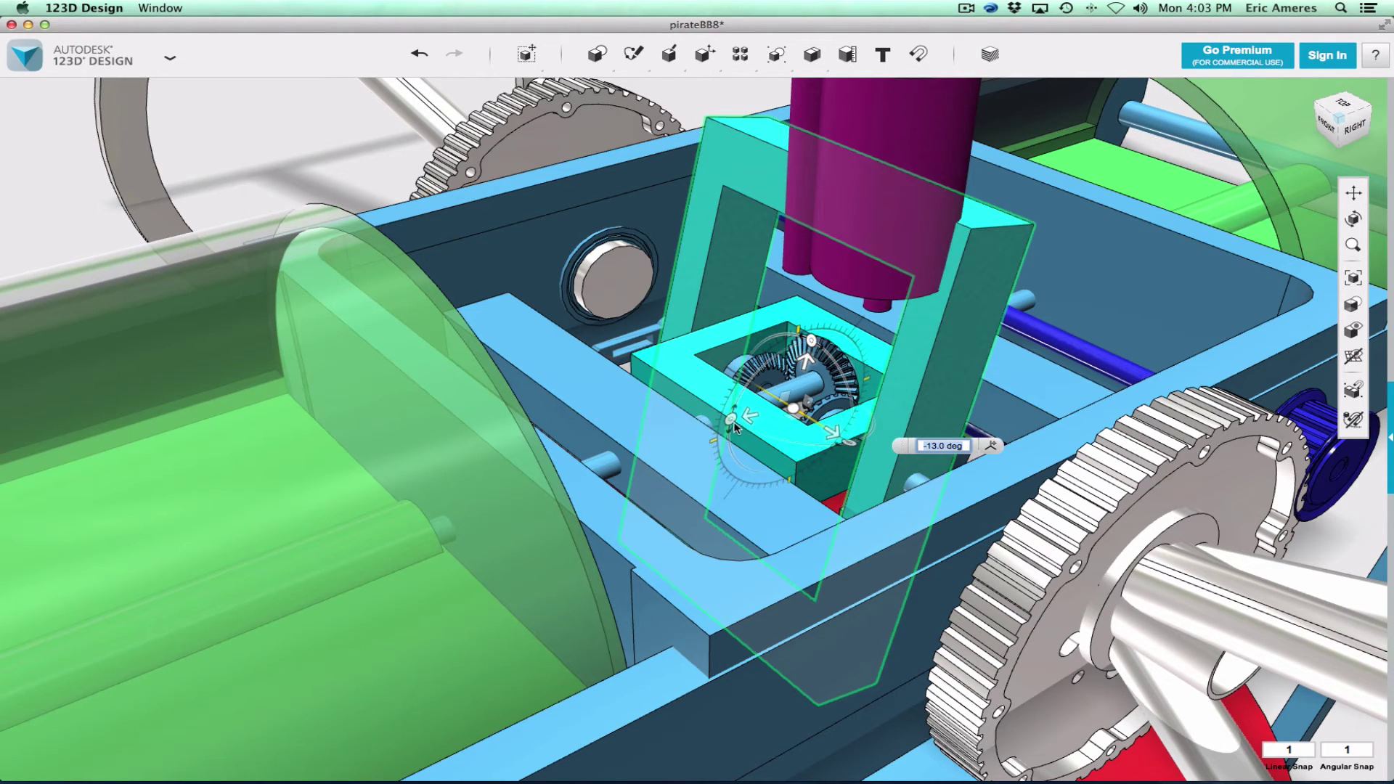
drag(726, 418, 730, 433)
scroll(894, 398, up, 5)
scroll(892, 403, down, 10)
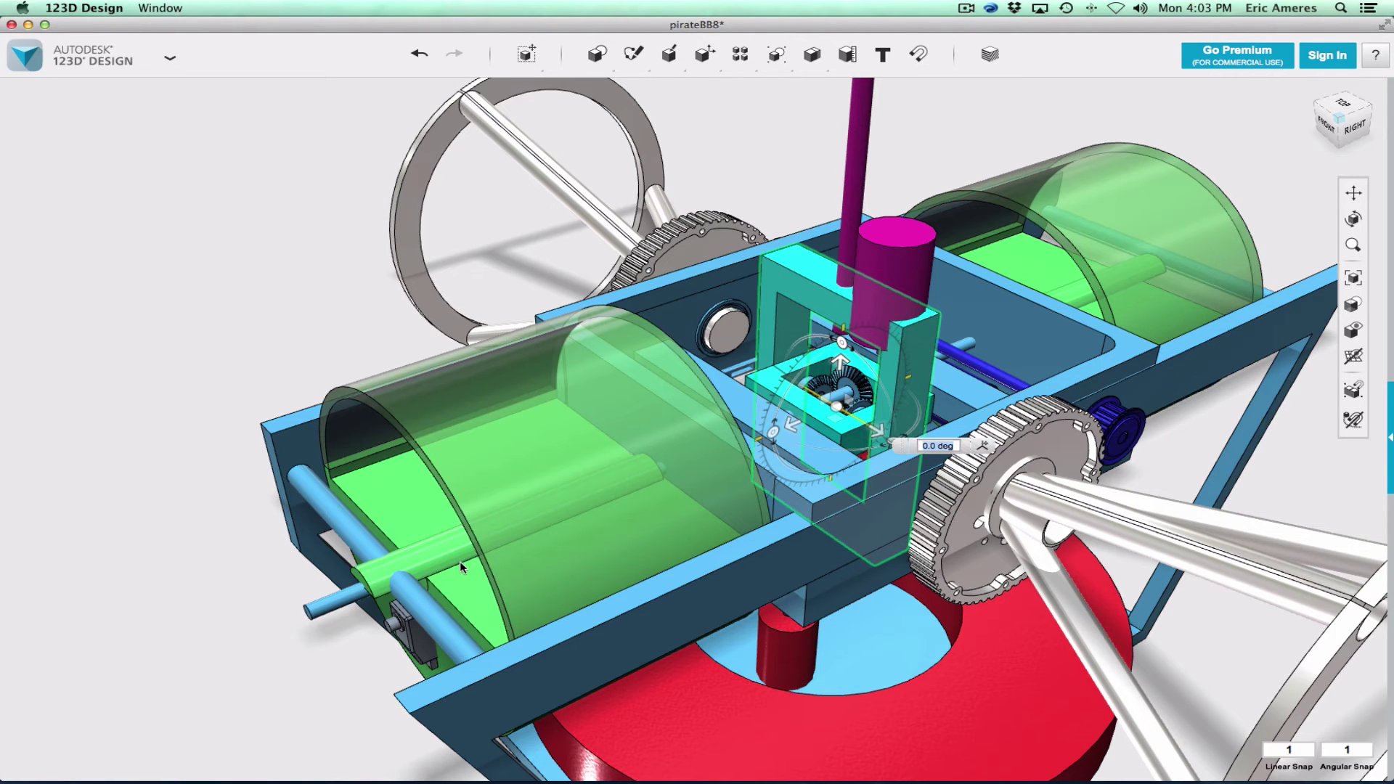
Hide the left and right green cylinders, then orbit and pull back to view the chassis
click(590, 513)
click(1188, 472)
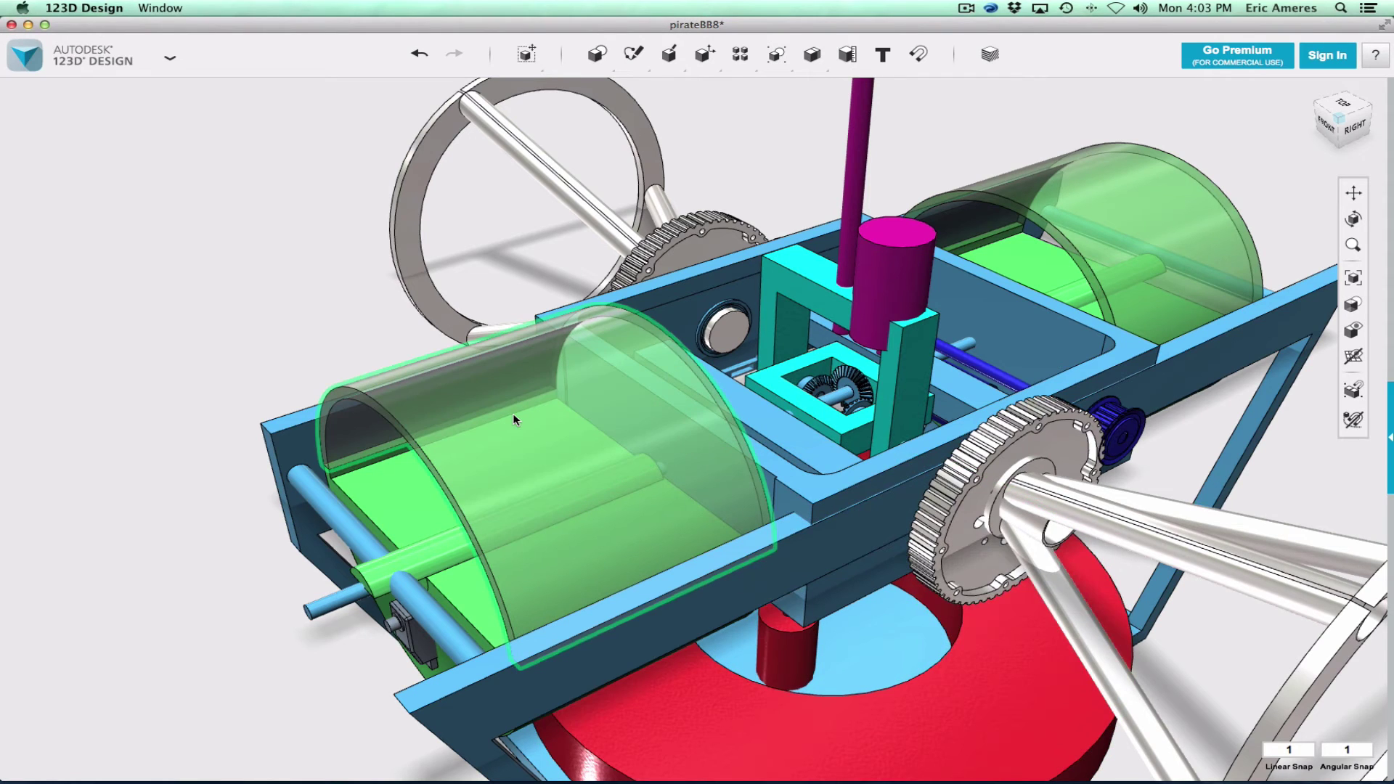
click(513, 418)
click(680, 747)
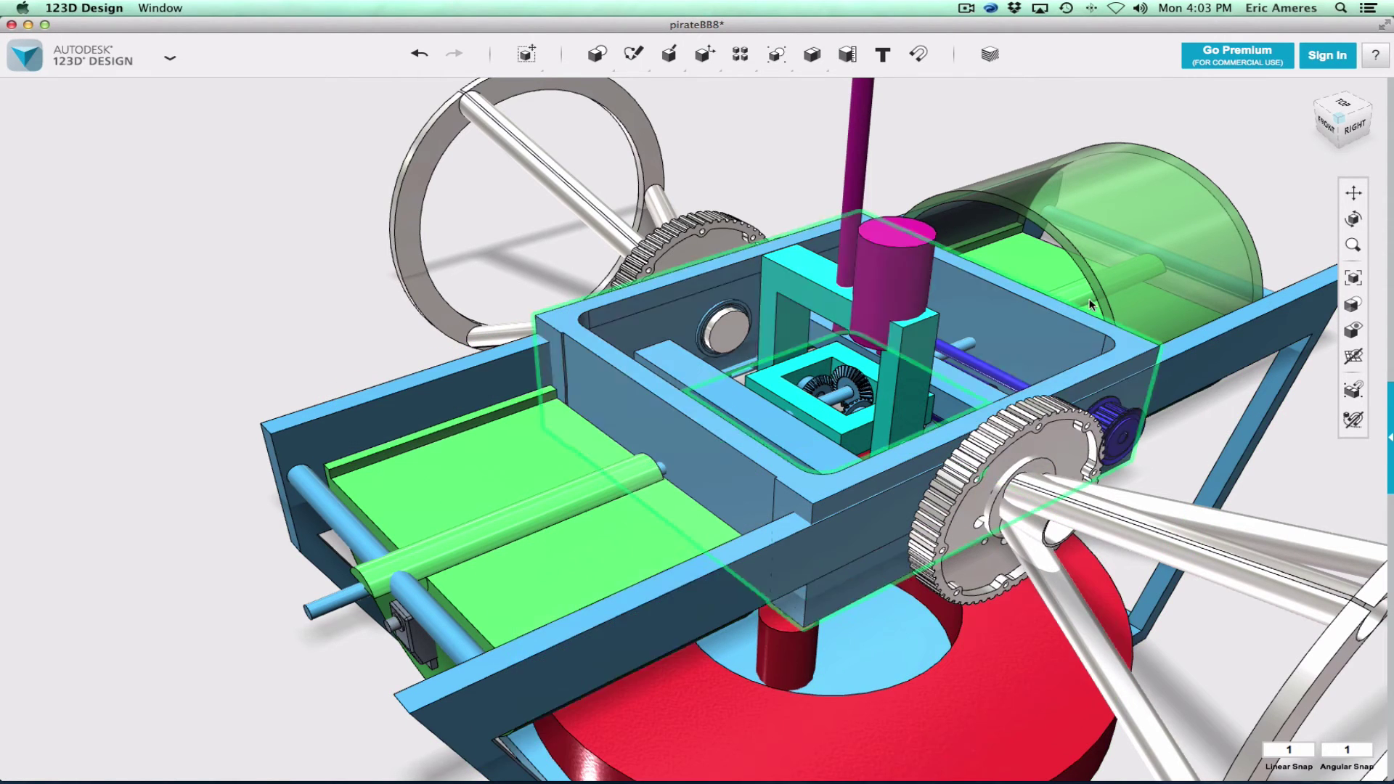
click(1177, 241)
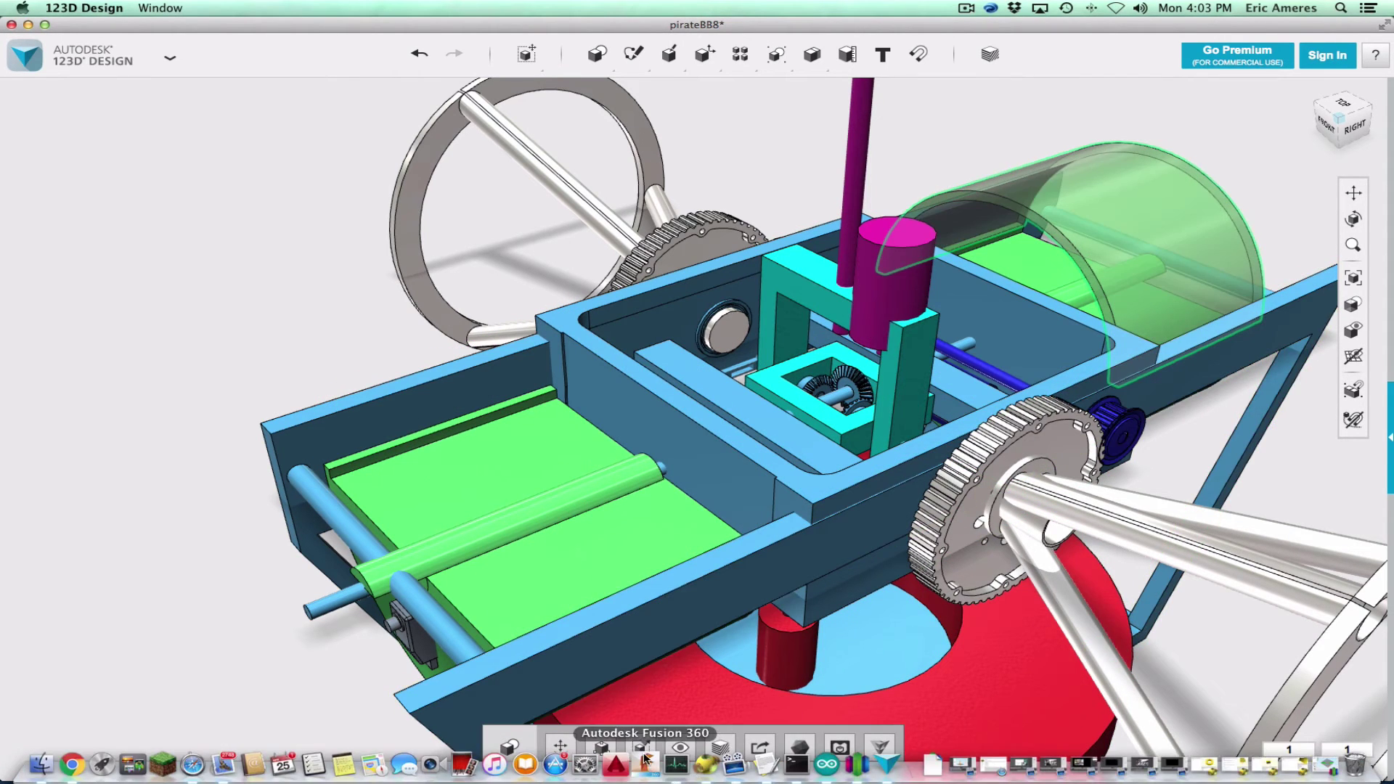
click(681, 748)
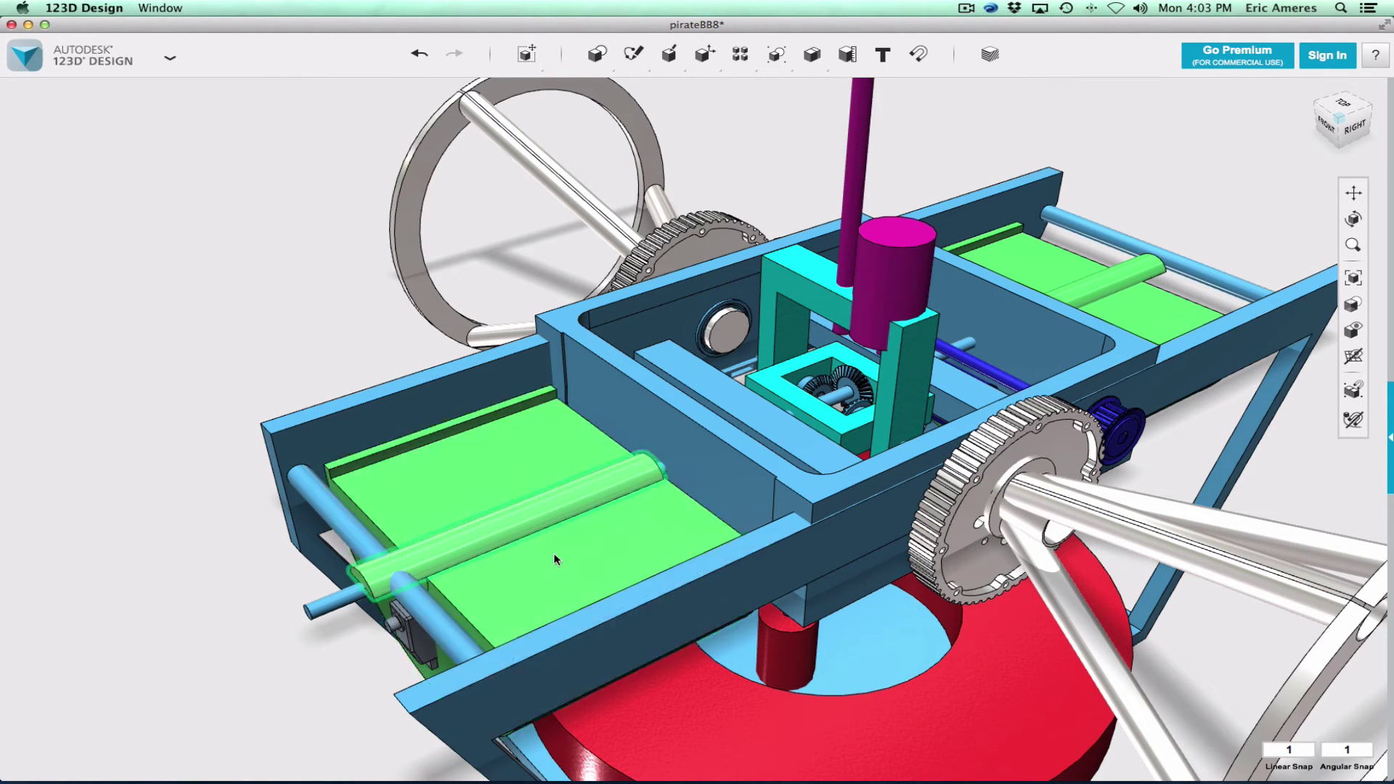
right_drag(486, 571, 799, 544)
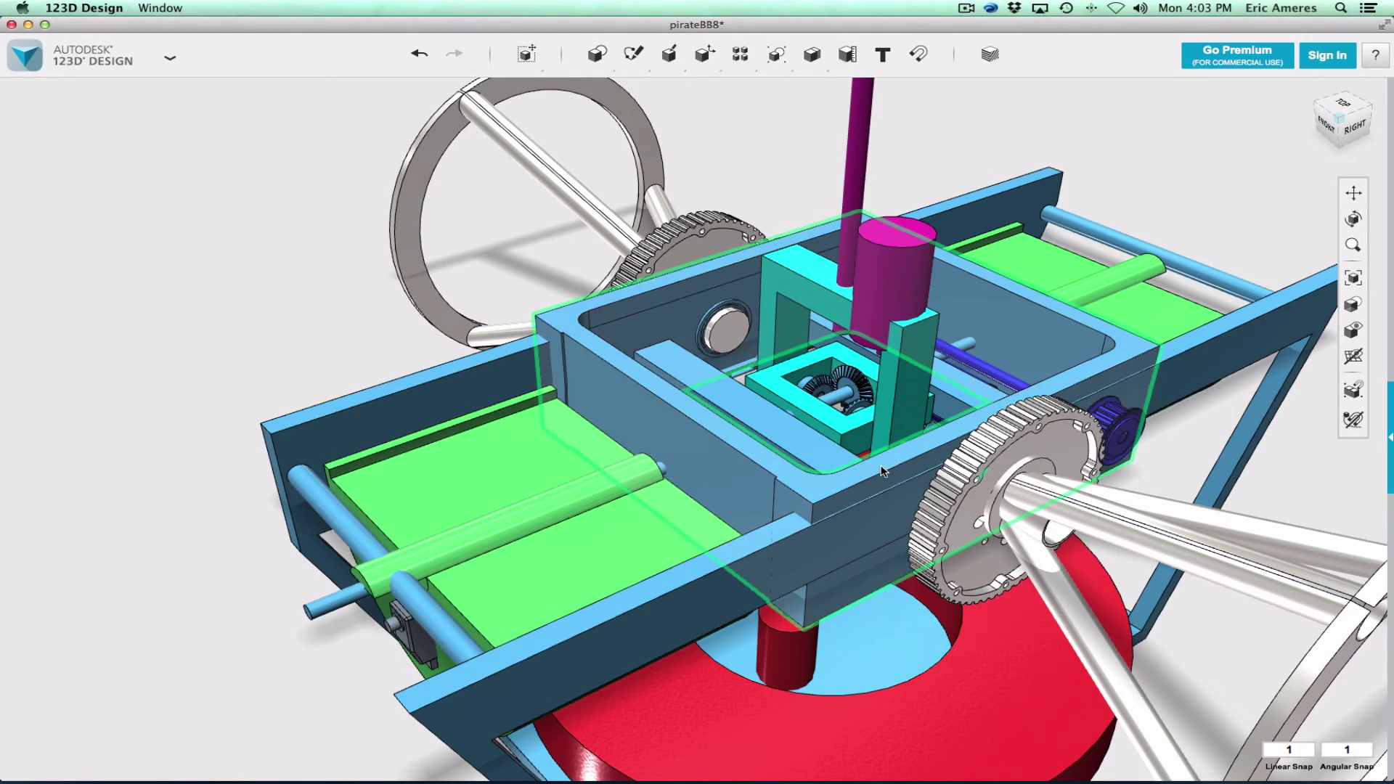
scroll(1004, 511, down, 3)
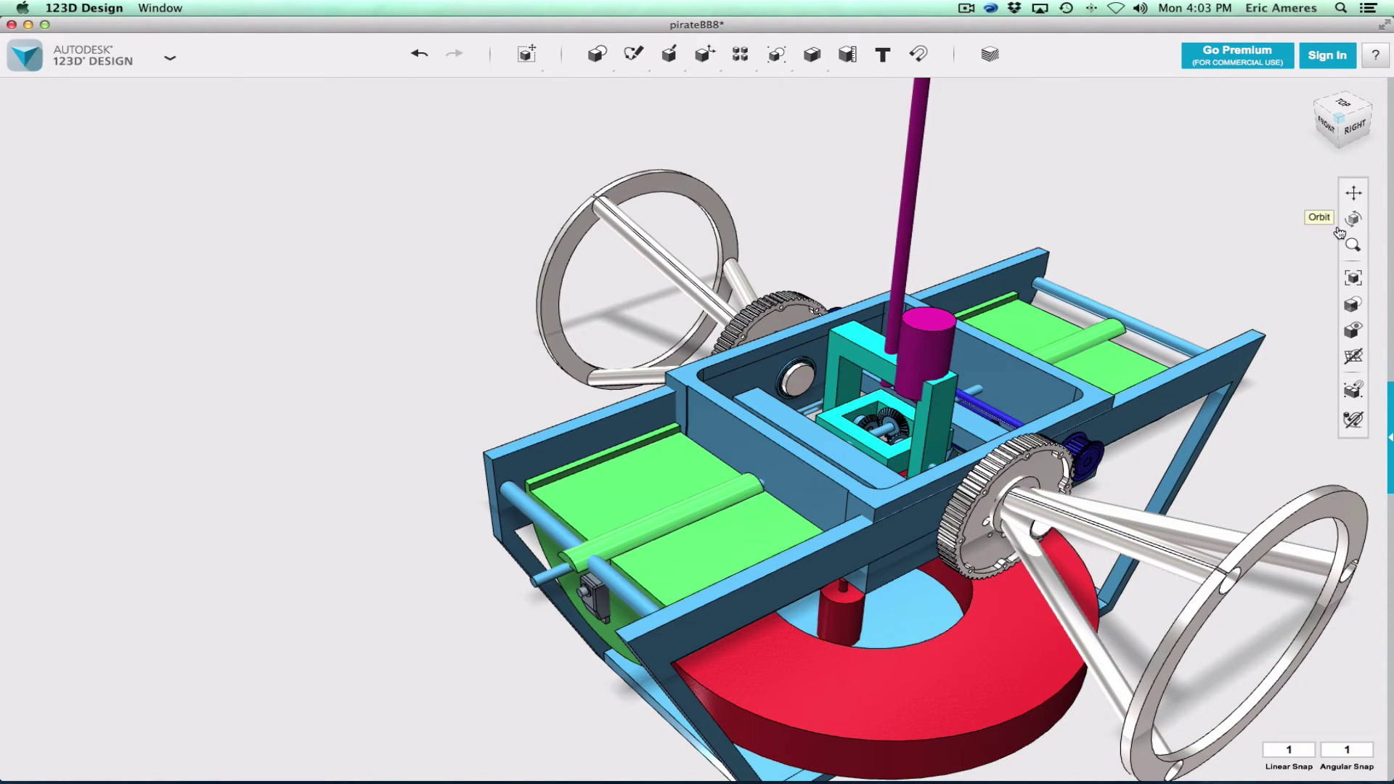
click(1354, 129)
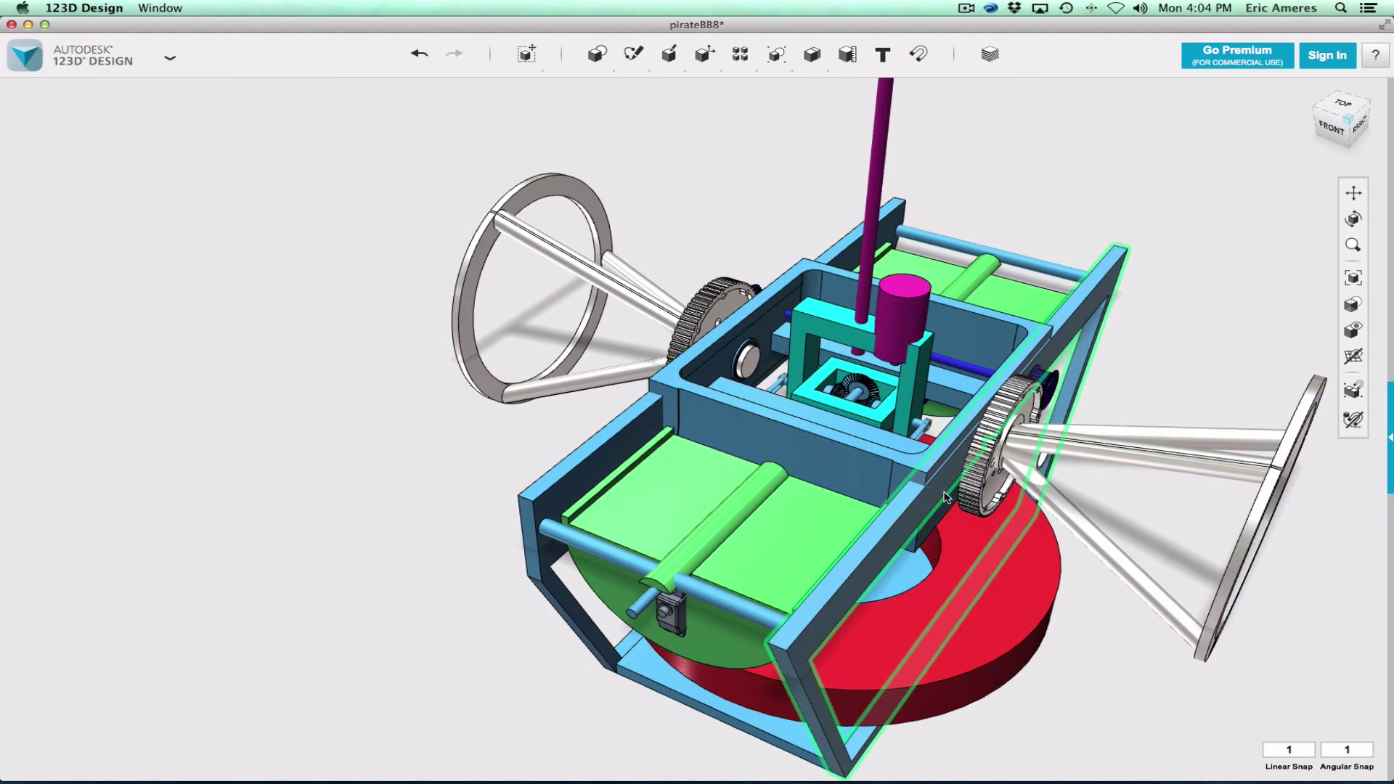
scroll(948, 512, down, 2)
scroll(943, 501, up, 10)
scroll(944, 497, down, 8)
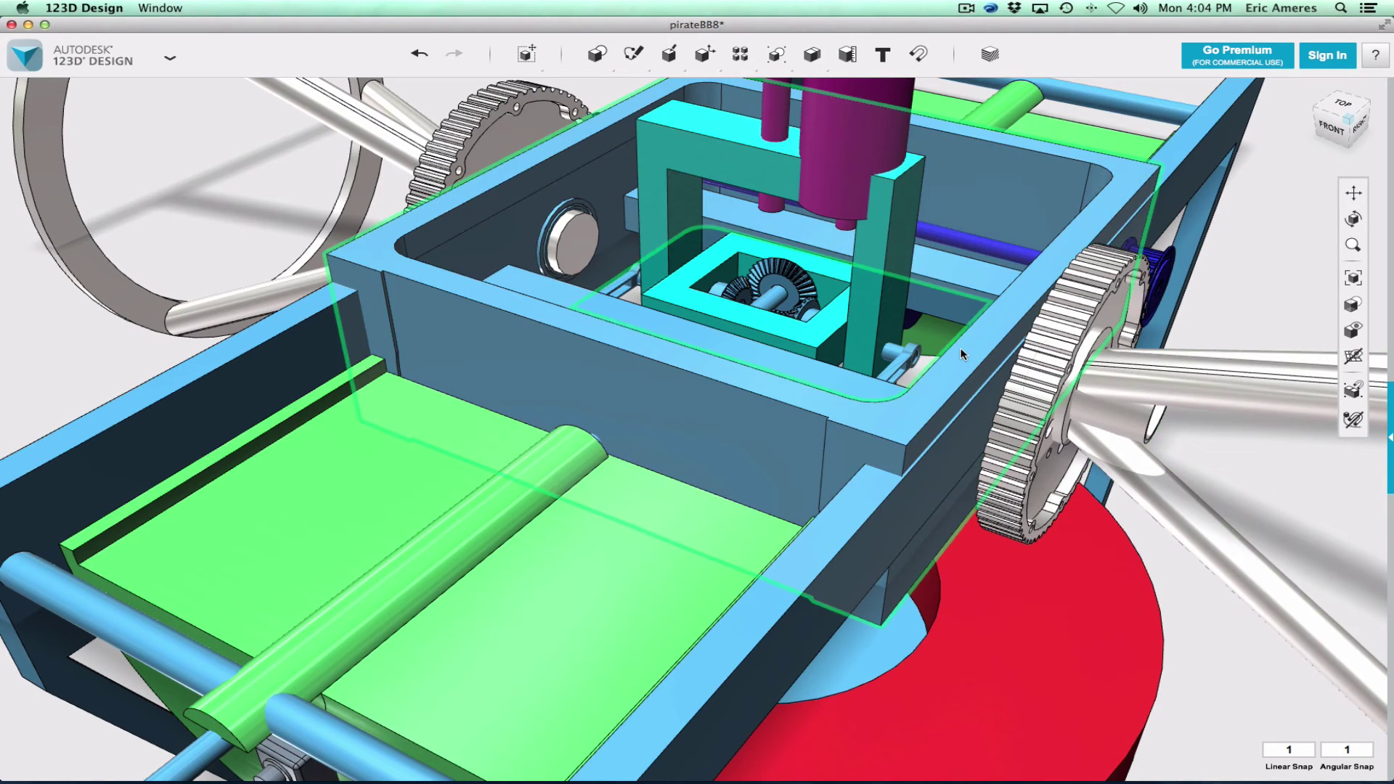
scroll(959, 346, up, 3)
scroll(952, 346, down, 5)
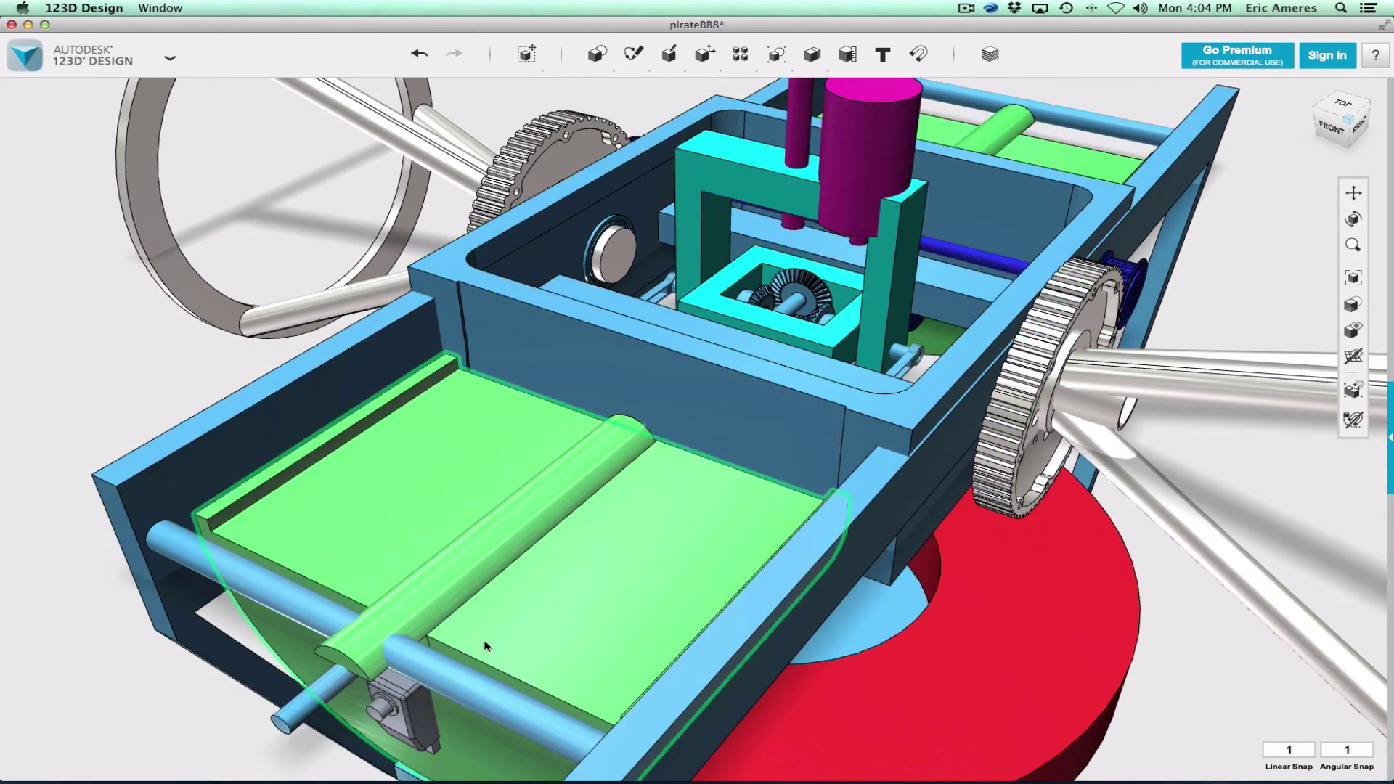
scroll(407, 728, down, 3)
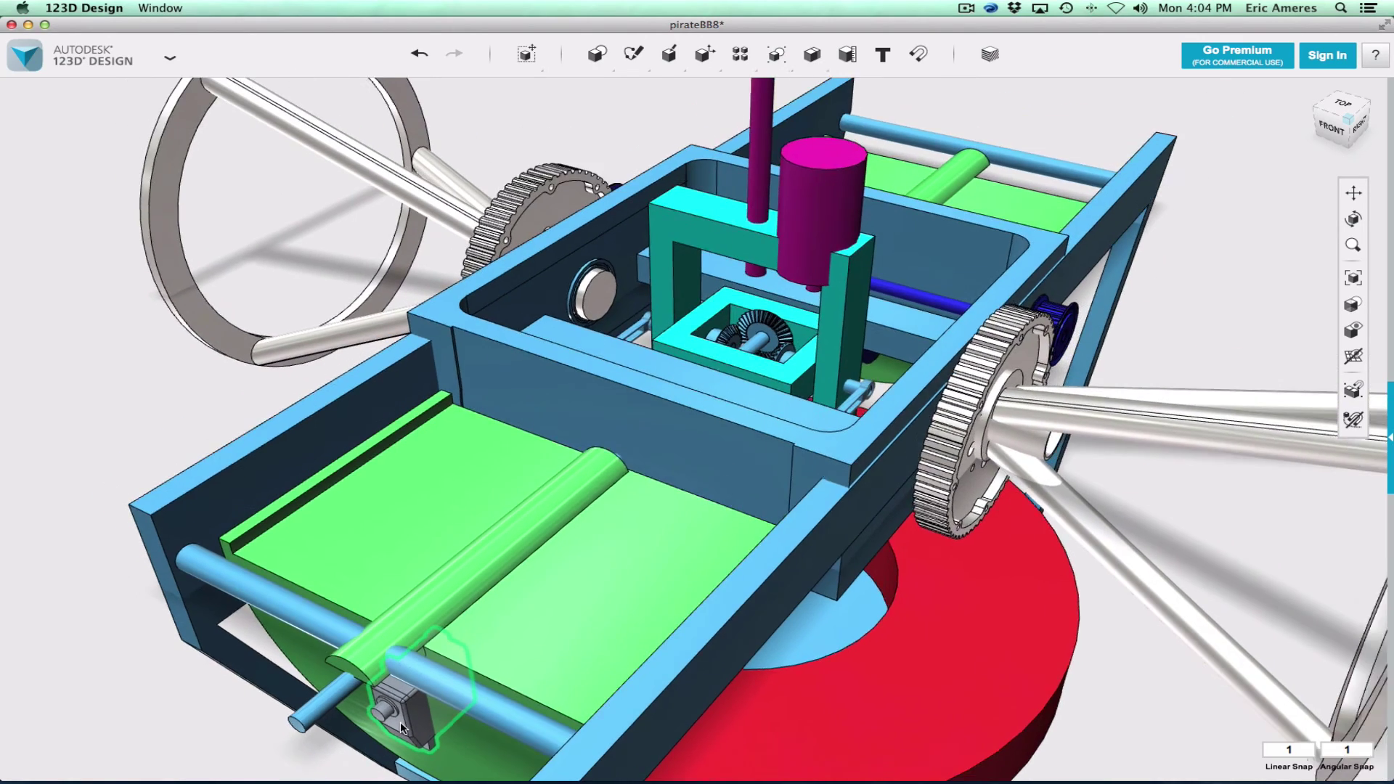
scroll(400, 729, down, 4)
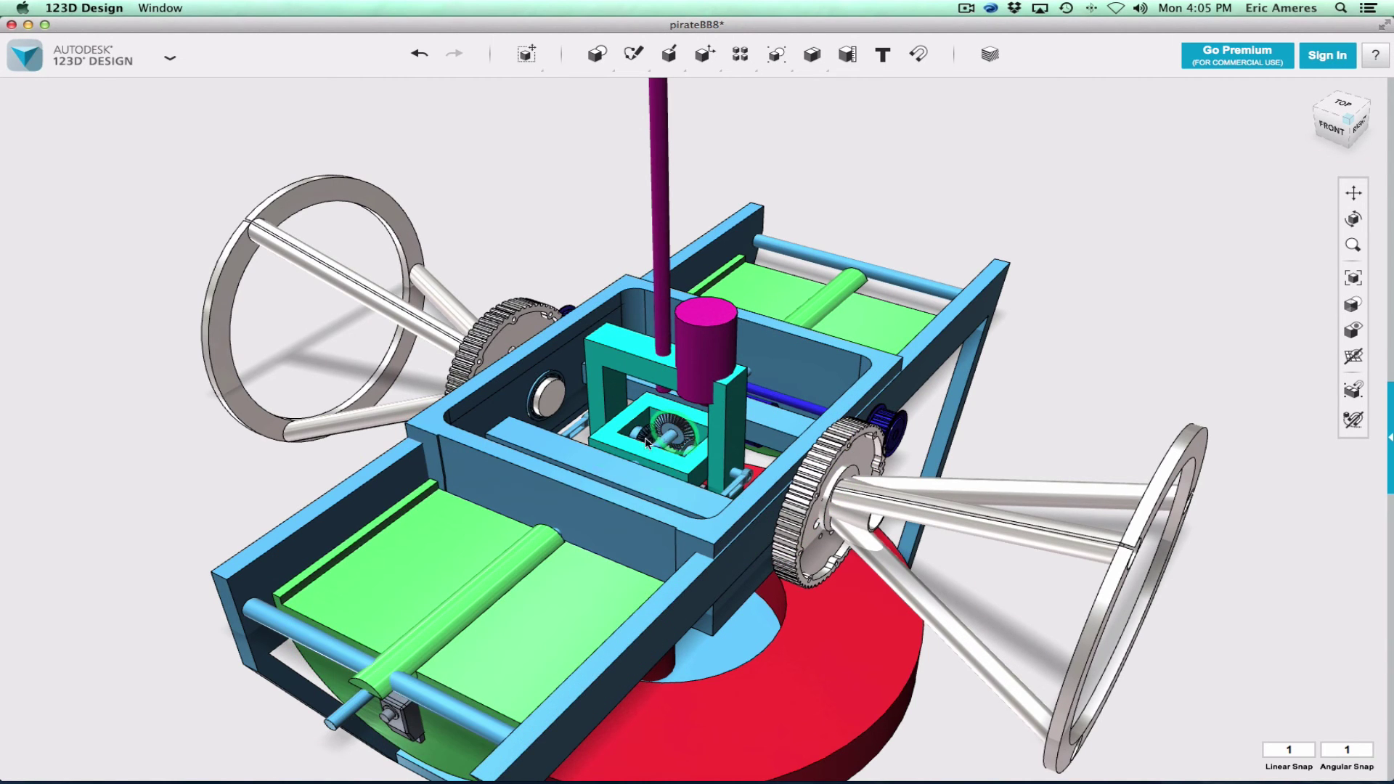
scroll(657, 436, up, 1)
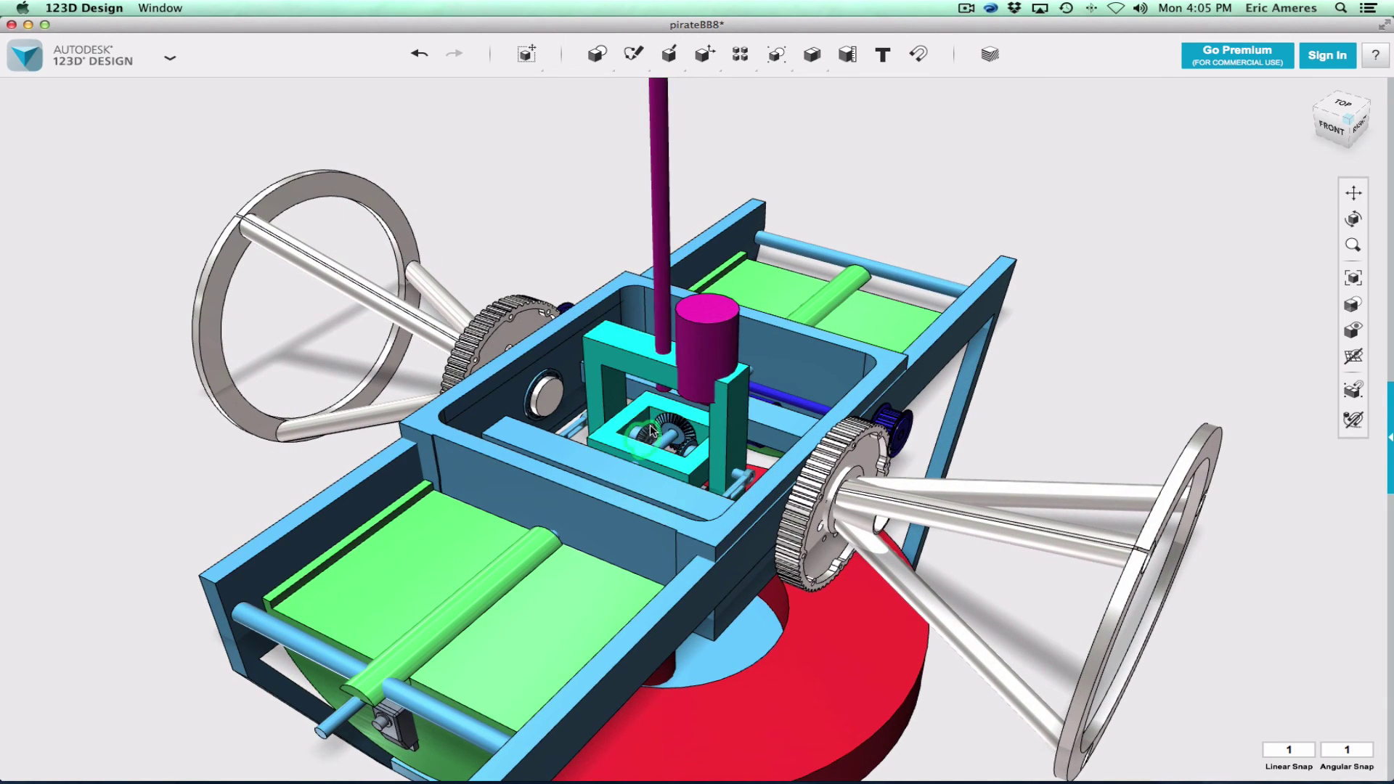
scroll(657, 392, down, 1)
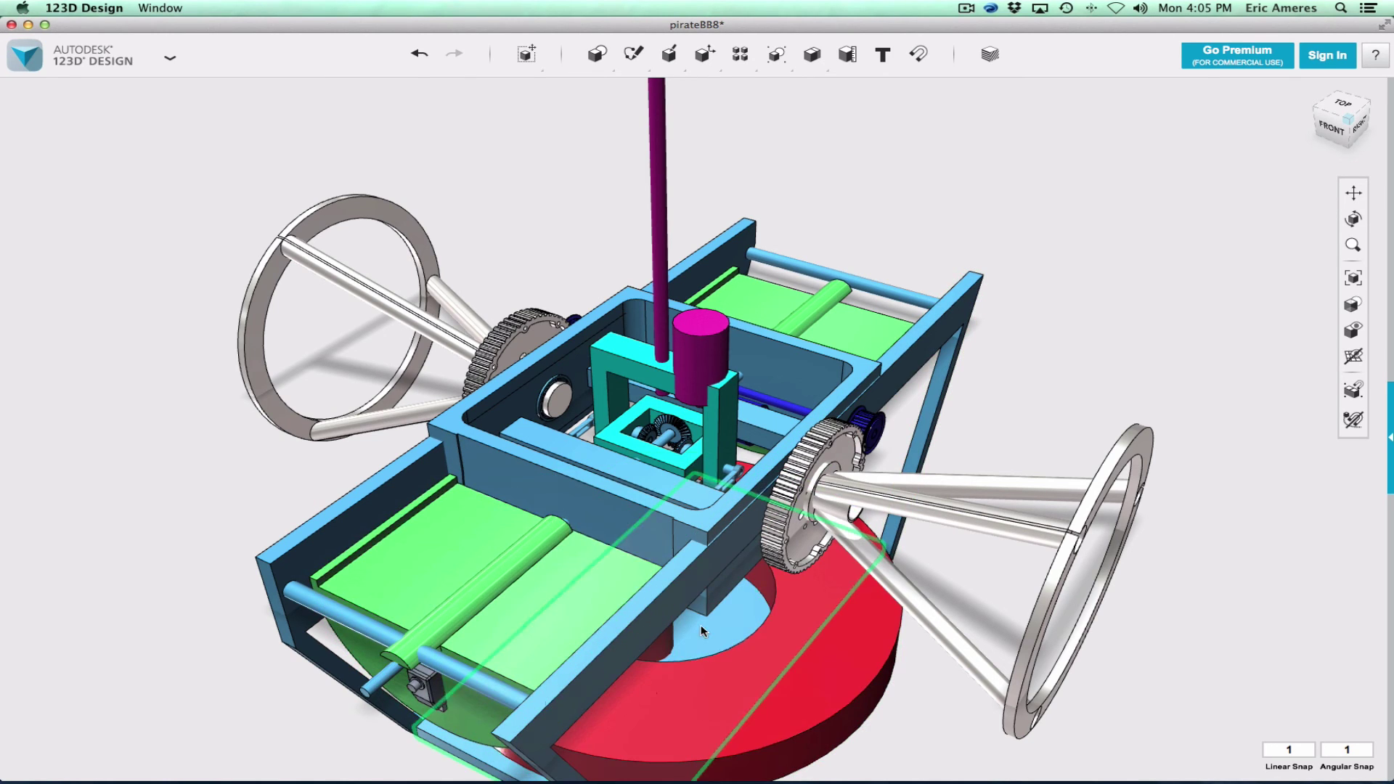
From the front view, zoom out and select the red base disk, leaving the legs unselected
click(1333, 132)
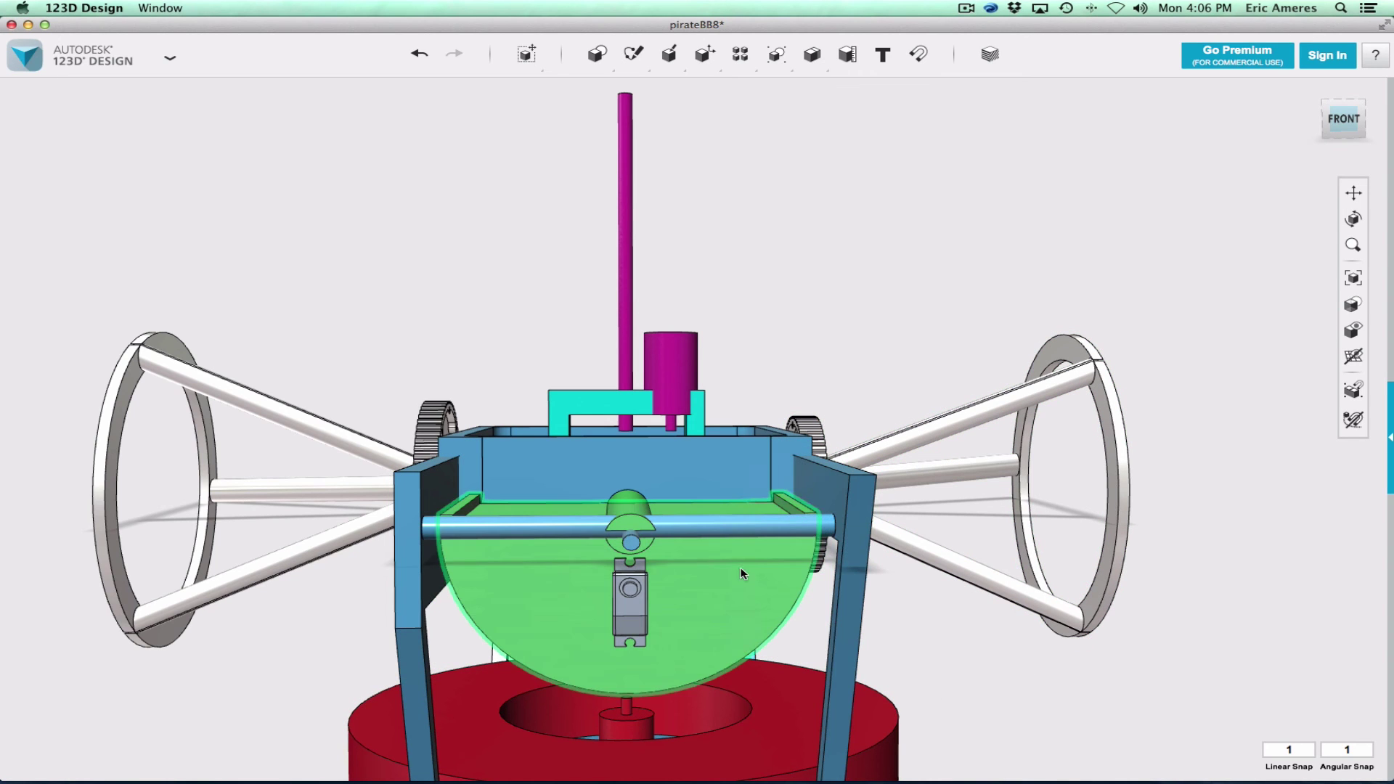
scroll(731, 472, down, 5)
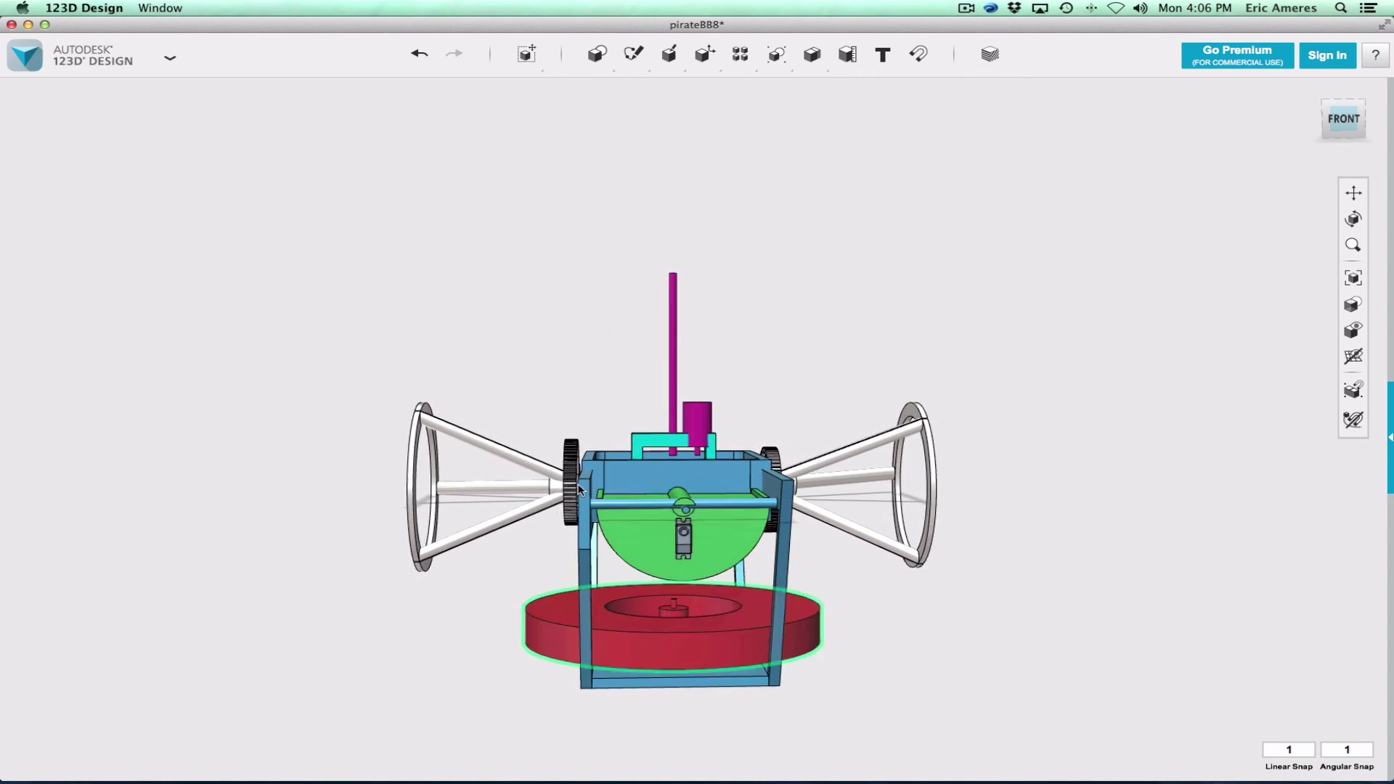
click(549, 623)
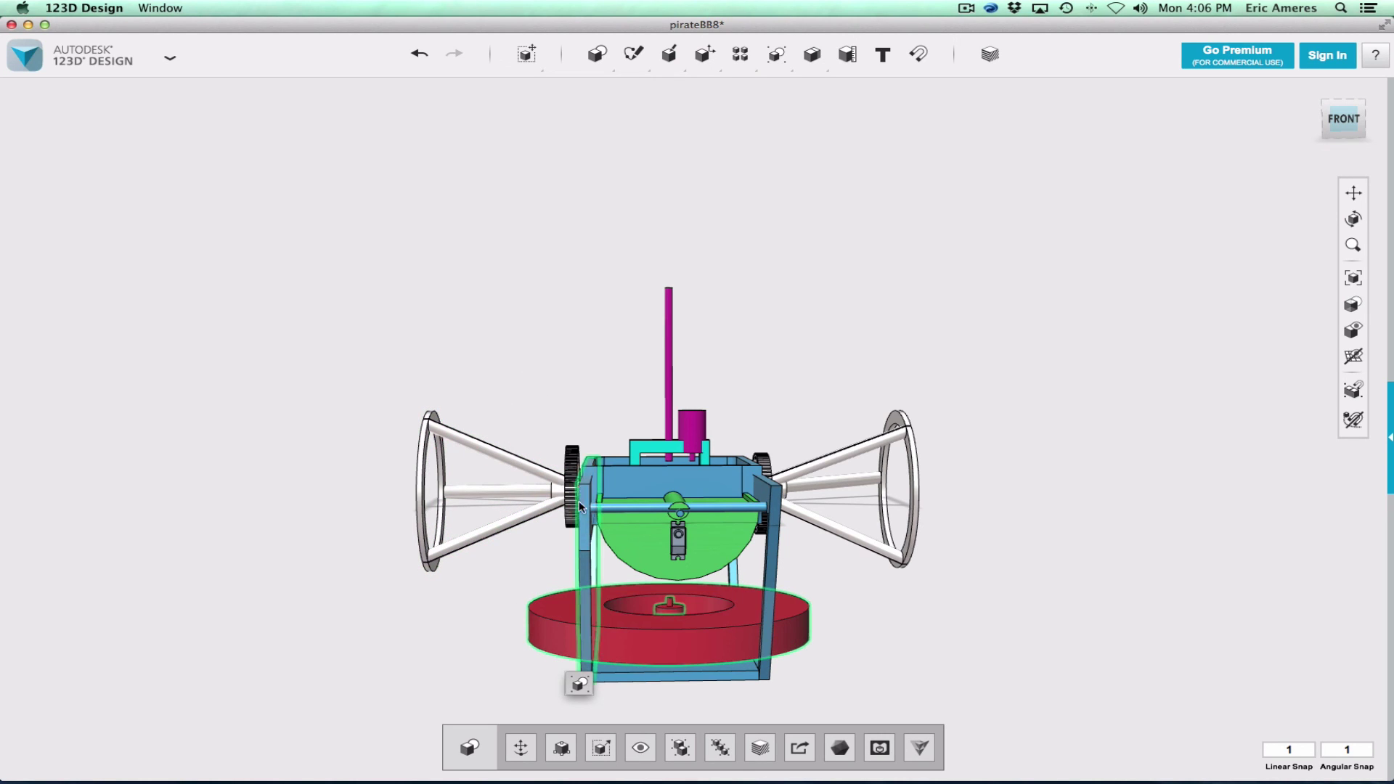
shift+click(589, 567)
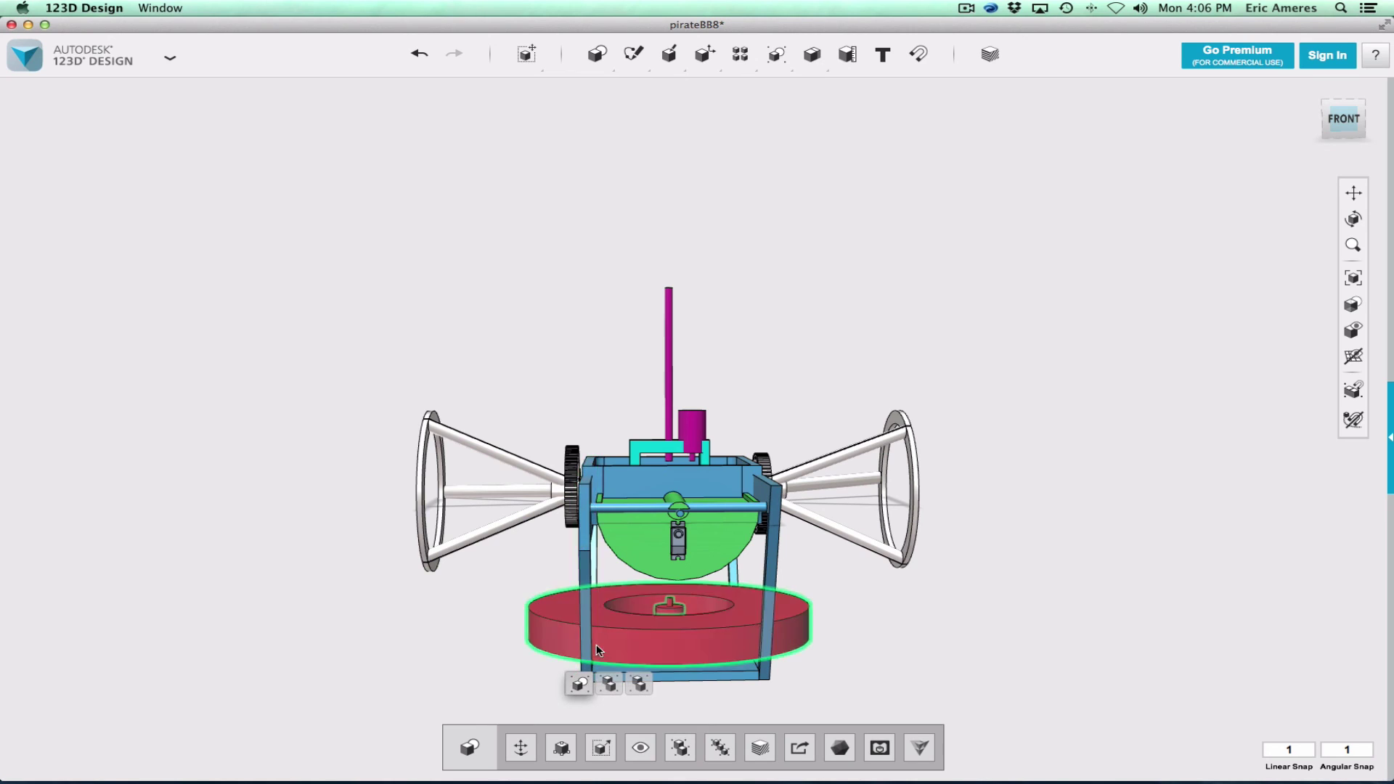
shift+click(578, 471)
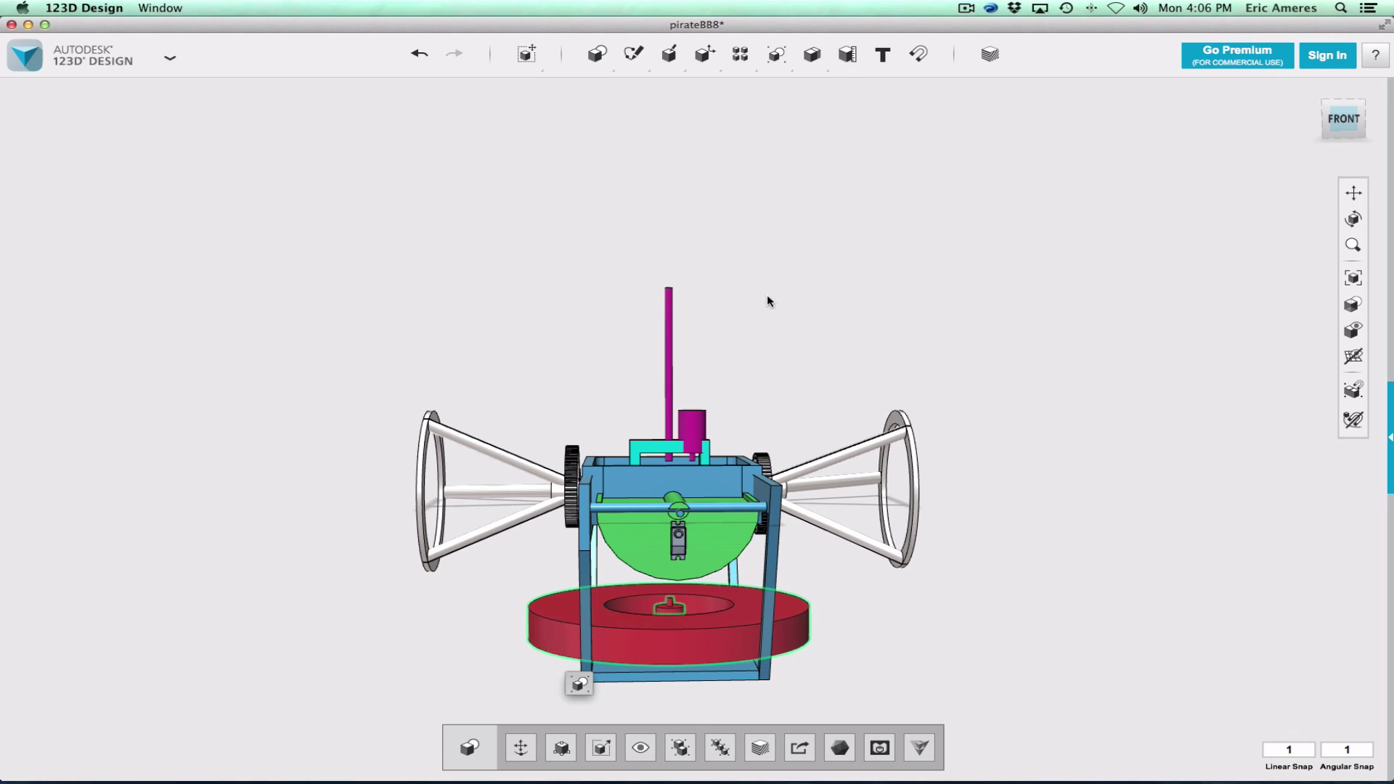
shift+click(602, 498)
scroll(668, 421, down, 2)
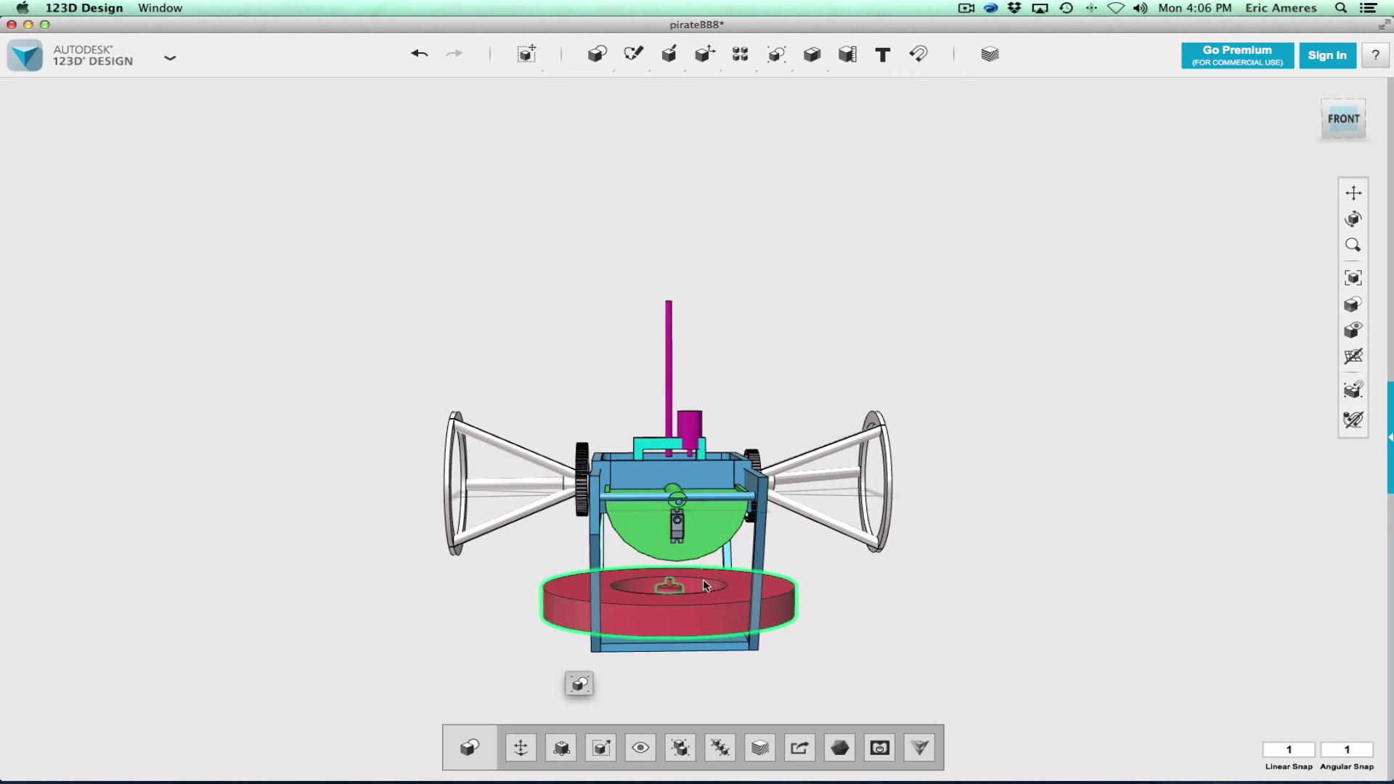